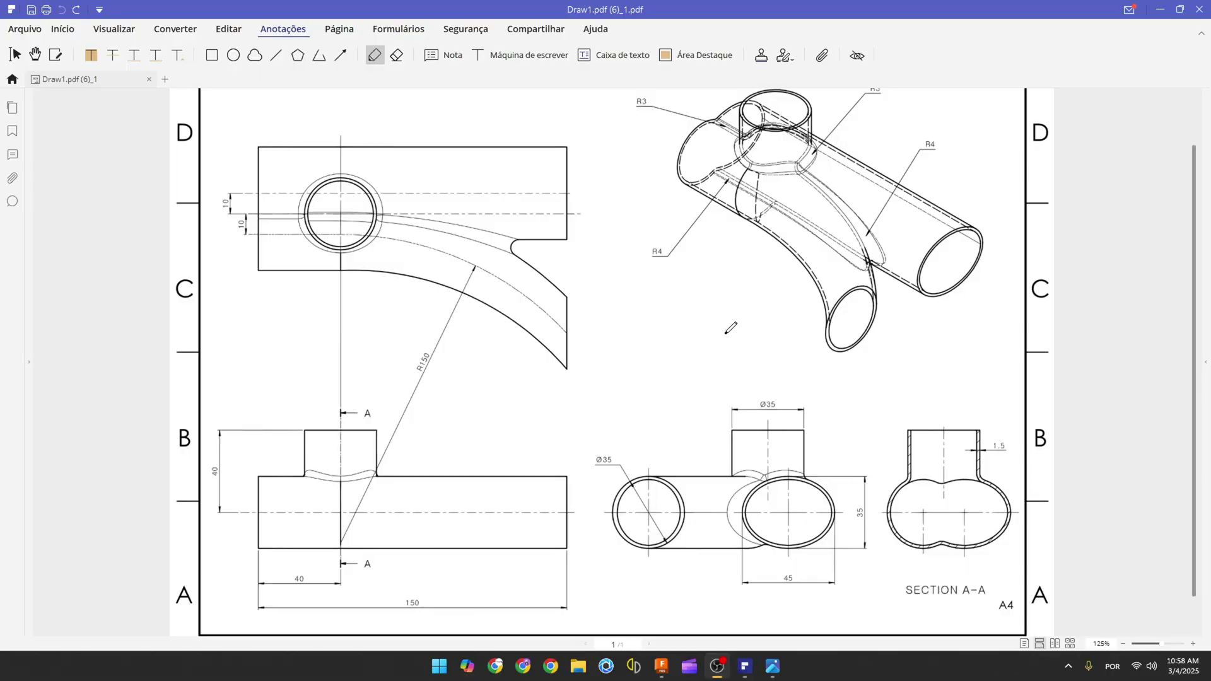
# Mark the isometric view and the top view with red pencil arrows and trace the top view's central axis
pyautogui.moveTo(692, 307)
pyautogui.mouseDown()
pyautogui.moveTo(722, 288)
pyautogui.moveTo(712, 275)
pyautogui.moveTo(726, 299)
pyautogui.mouseUp()
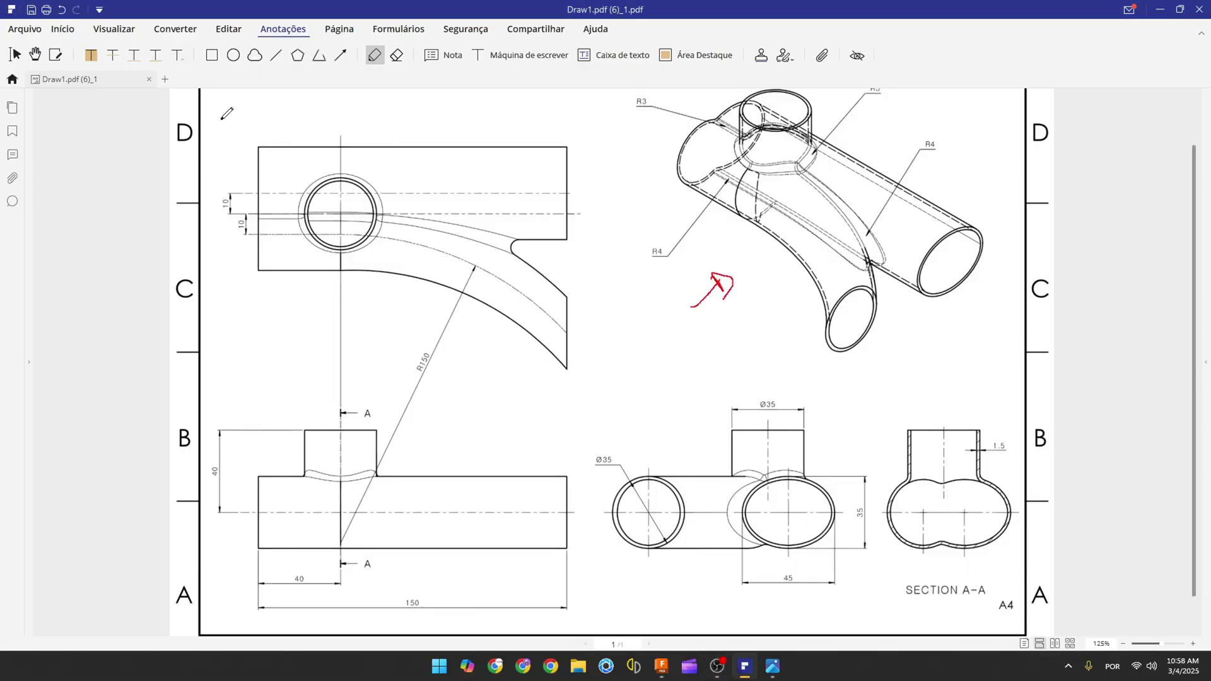
pyautogui.moveTo(215, 120)
pyautogui.mouseDown()
pyautogui.moveTo(237, 162)
pyautogui.moveTo(223, 146)
pyautogui.mouseUp()
pyautogui.keyDown('ctrl'); pyautogui.scroll(1, 256, 210); pyautogui.keyUp('ctrl')
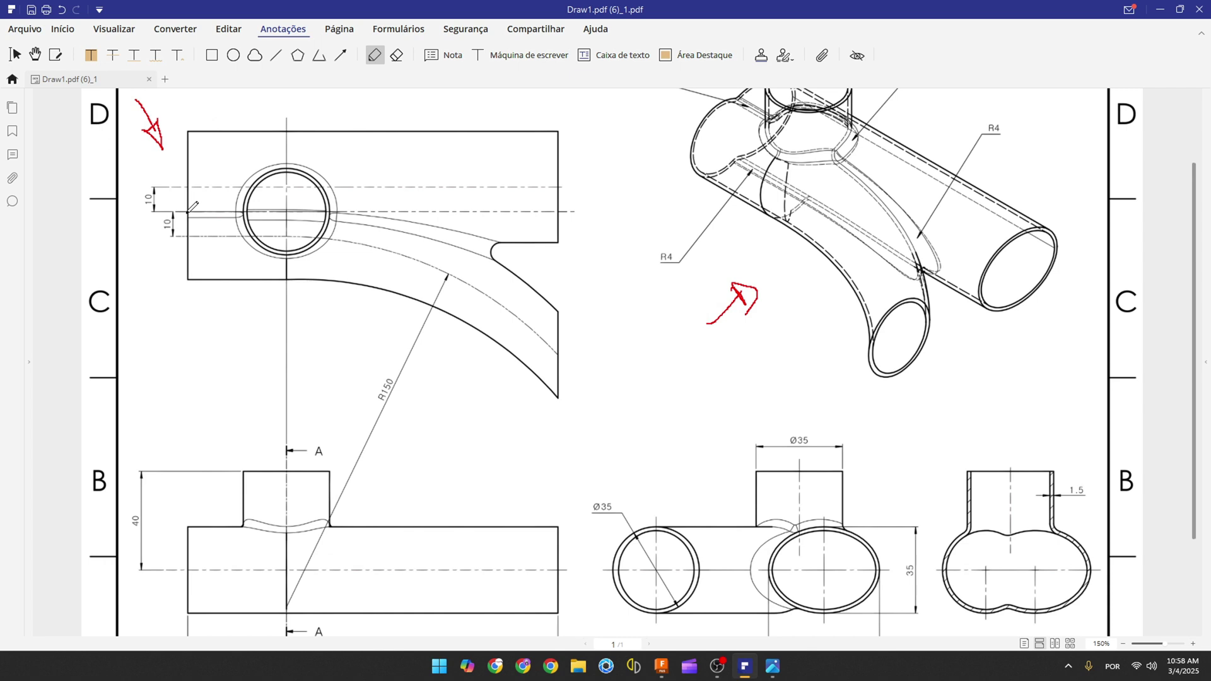
pyautogui.moveTo(186, 212); pyautogui.dragTo(562, 213)
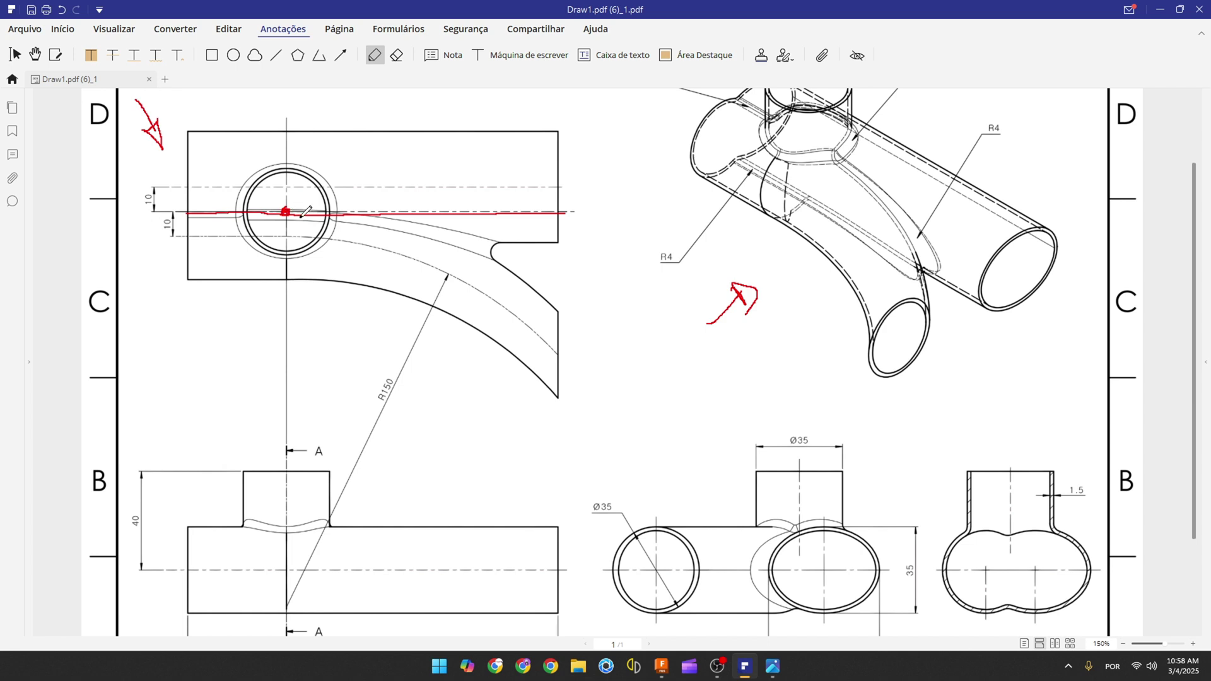
# Underline the 150 length dimension in red and mark the 40 offset below the top view
pyautogui.scroll(-3, 305, 213)
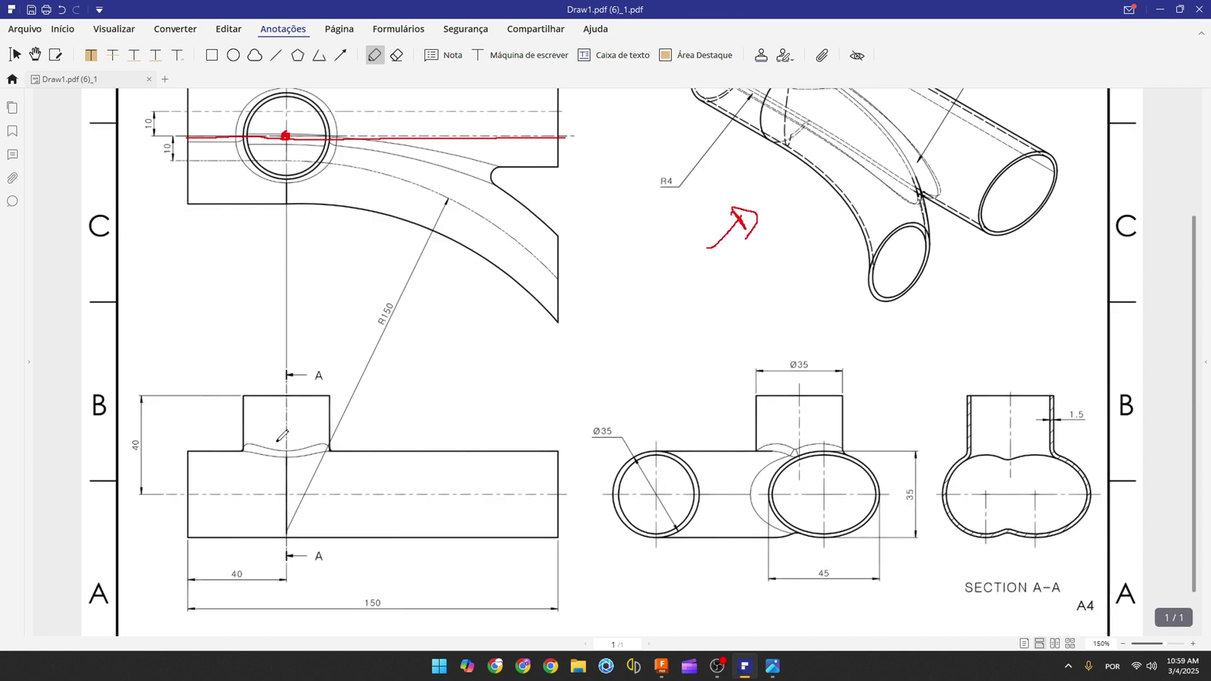
pyautogui.moveTo(365, 604); pyautogui.dragTo(378, 603)
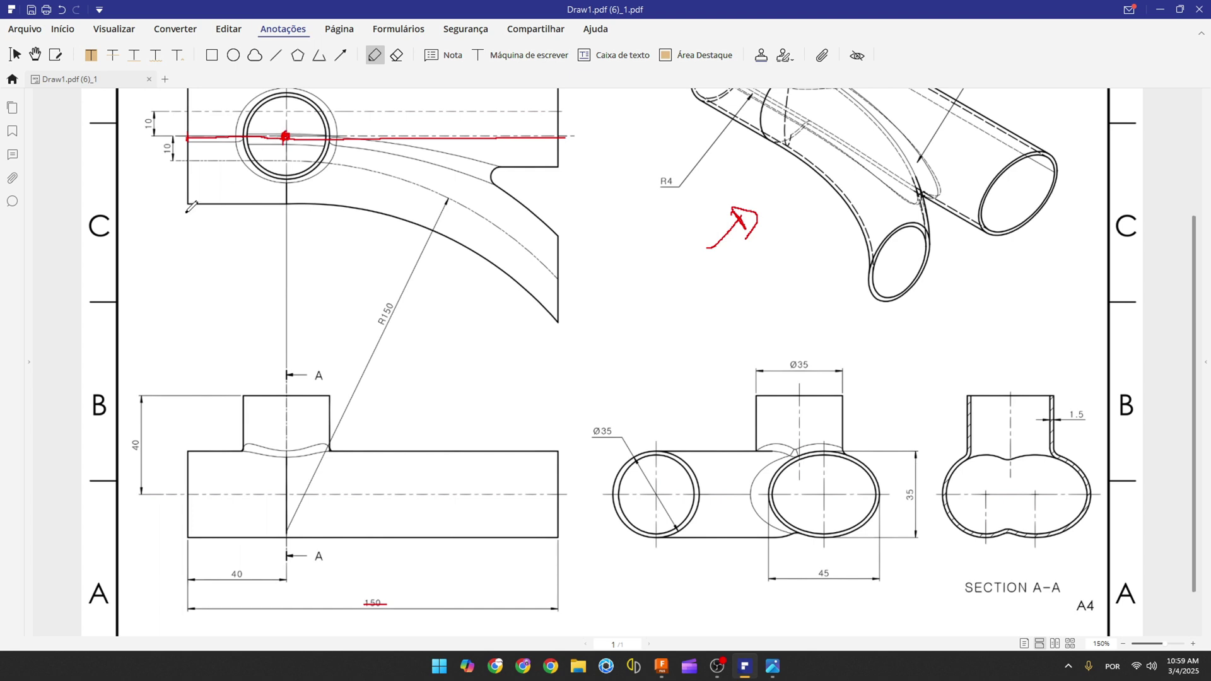
pyautogui.moveTo(188, 213); pyautogui.dragTo(188, 230)
pyautogui.moveTo(283, 220)
pyautogui.mouseDown()
pyautogui.moveTo(282, 232)
pyautogui.moveTo(242, 228)
pyautogui.moveTo(249, 236)
pyautogui.mouseUp()
pyautogui.scroll(3, 299, 474)
# Switch to Fusion and start a new sketch on the horizontal origin plane
pyautogui.click(662, 667)
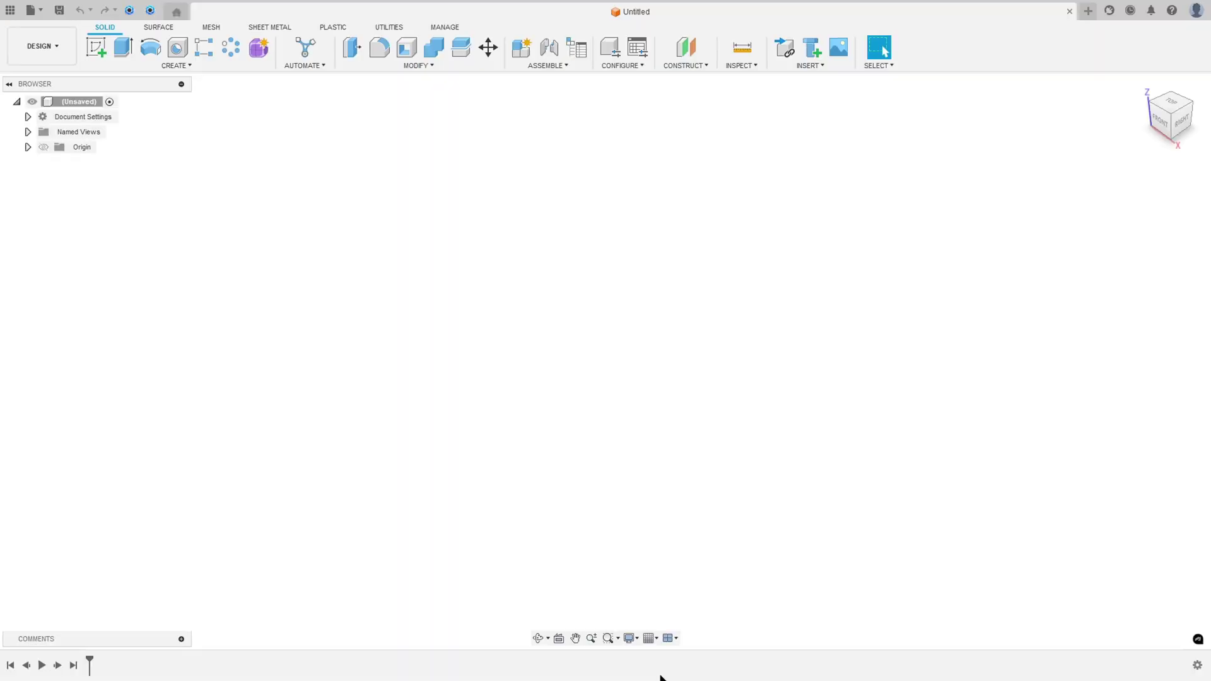
pyautogui.click(96, 47)
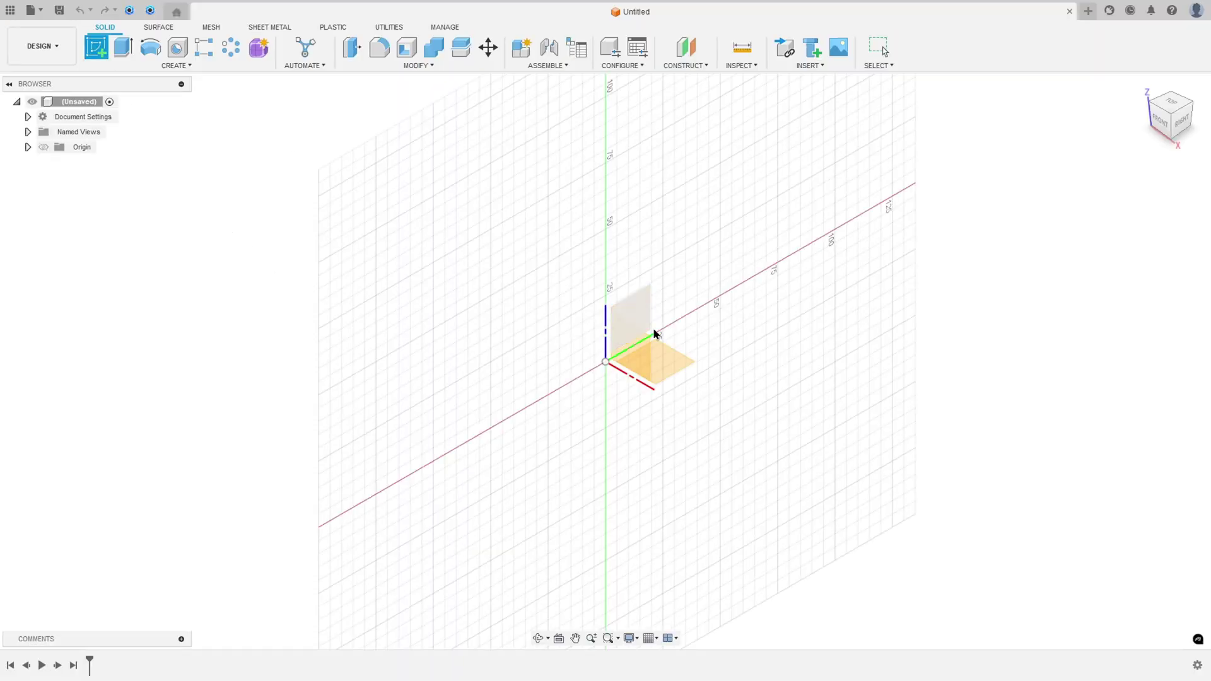
pyautogui.click(663, 359)
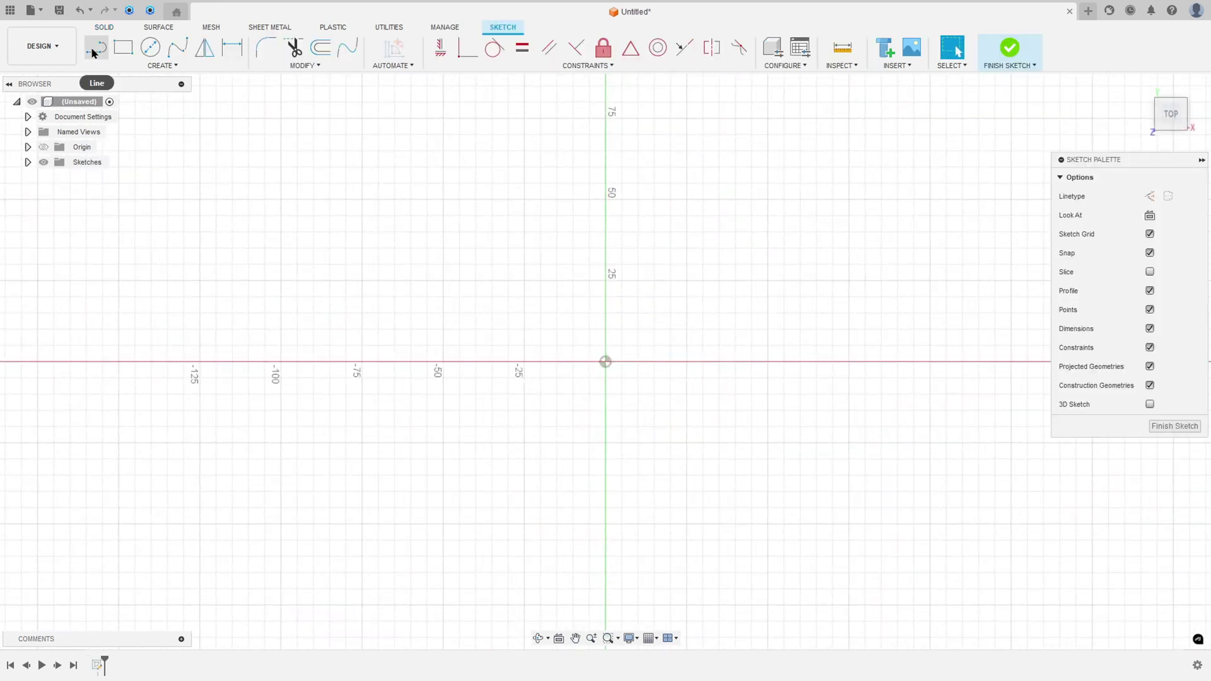
# Draw a 150 mm horizontal construction line along the X axis, passing over the origin
pyautogui.click(96, 46)
pyautogui.press('x')
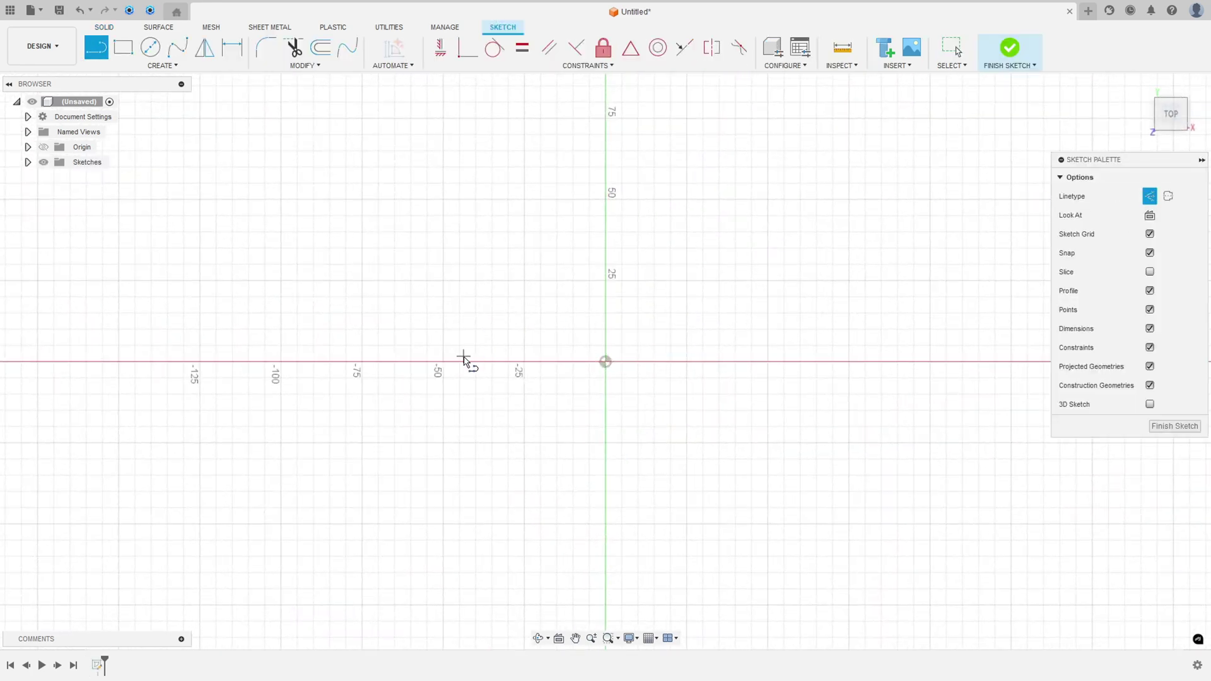
pyautogui.click(476, 366)
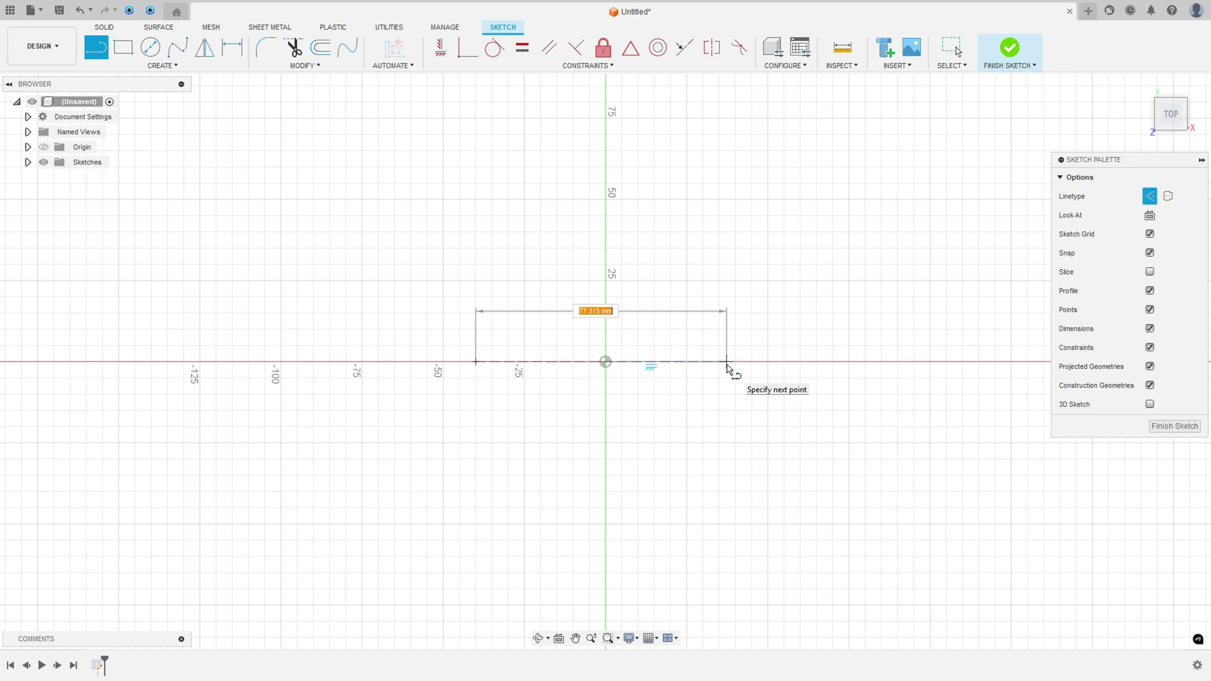
pyautogui.write('150')
pyautogui.press('Tab')
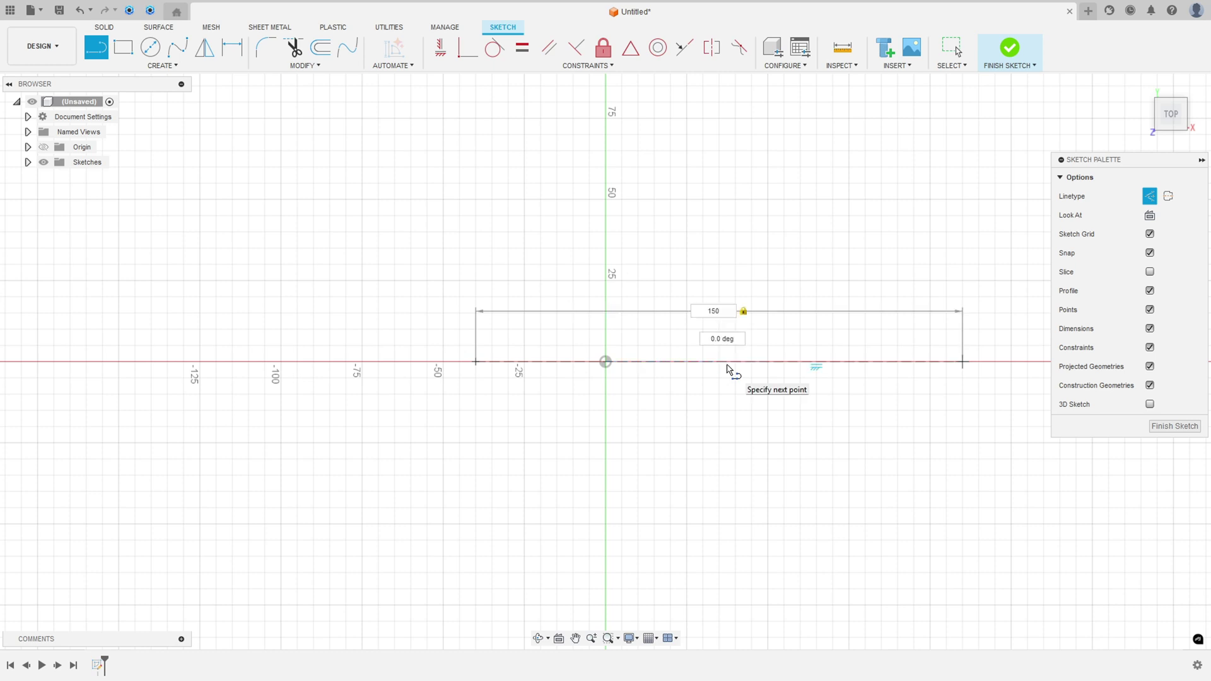
pyautogui.press('Return')
pyautogui.press('Escape')
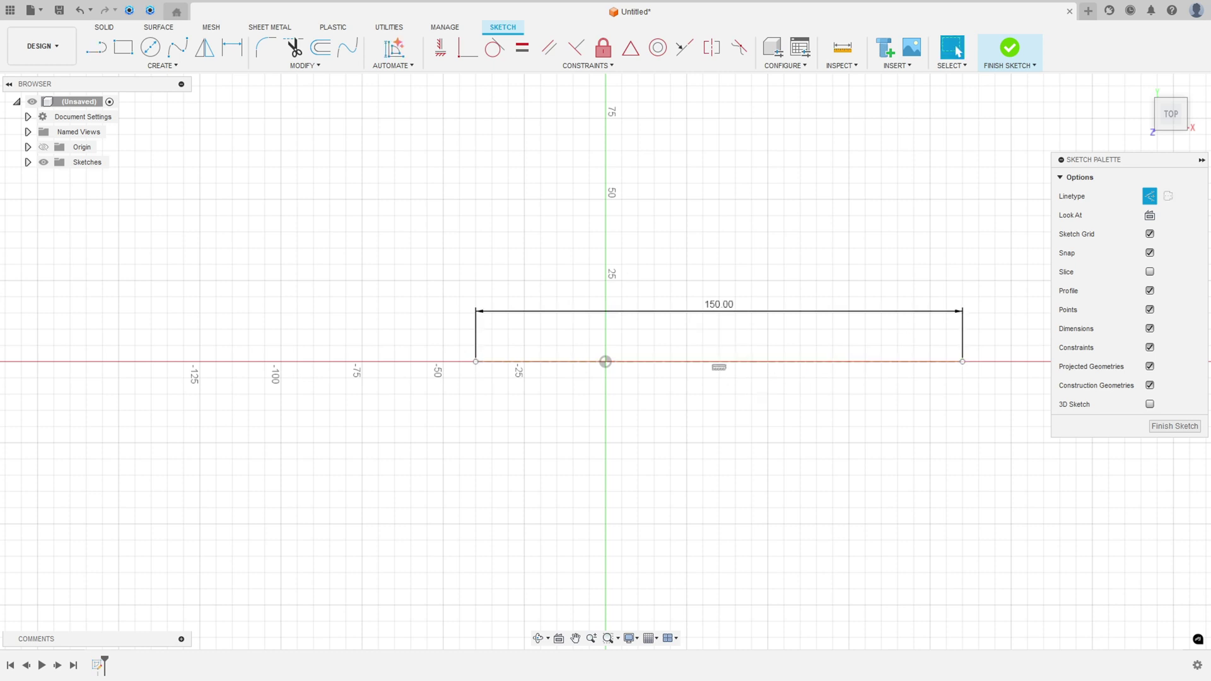
# Dimension the line's left endpoint 40 mm from the origin and move the 150 mm dimension below the line
pyautogui.click(233, 47)
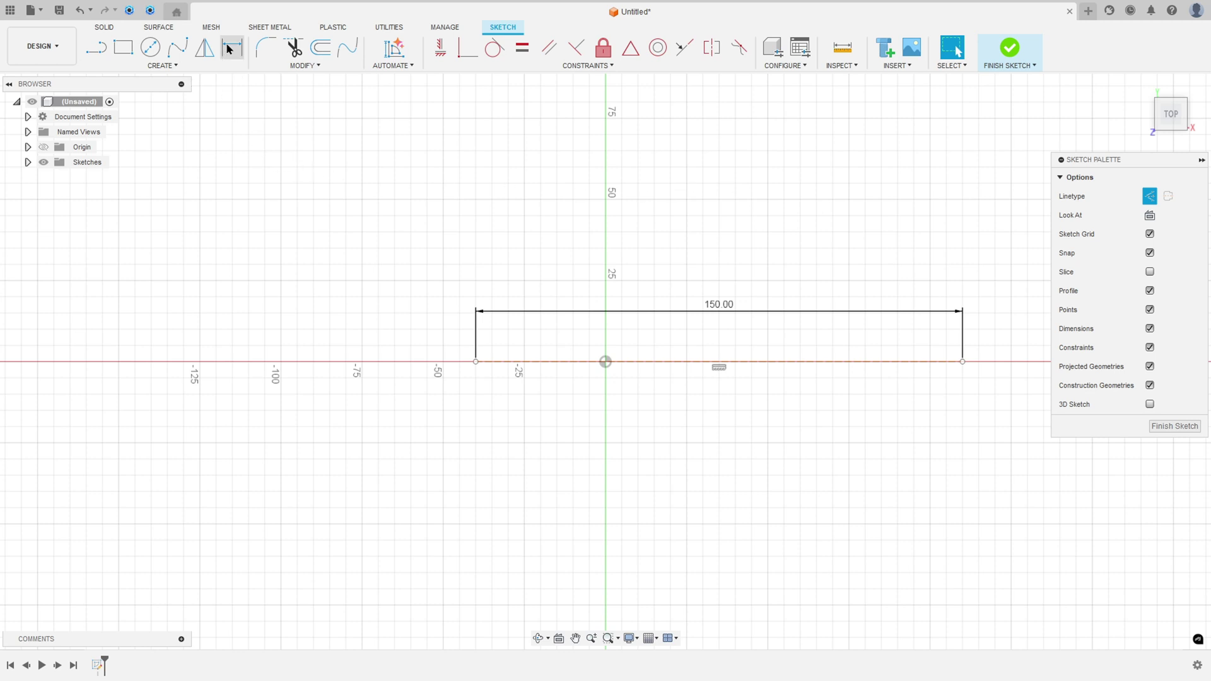
pyautogui.click(476, 361)
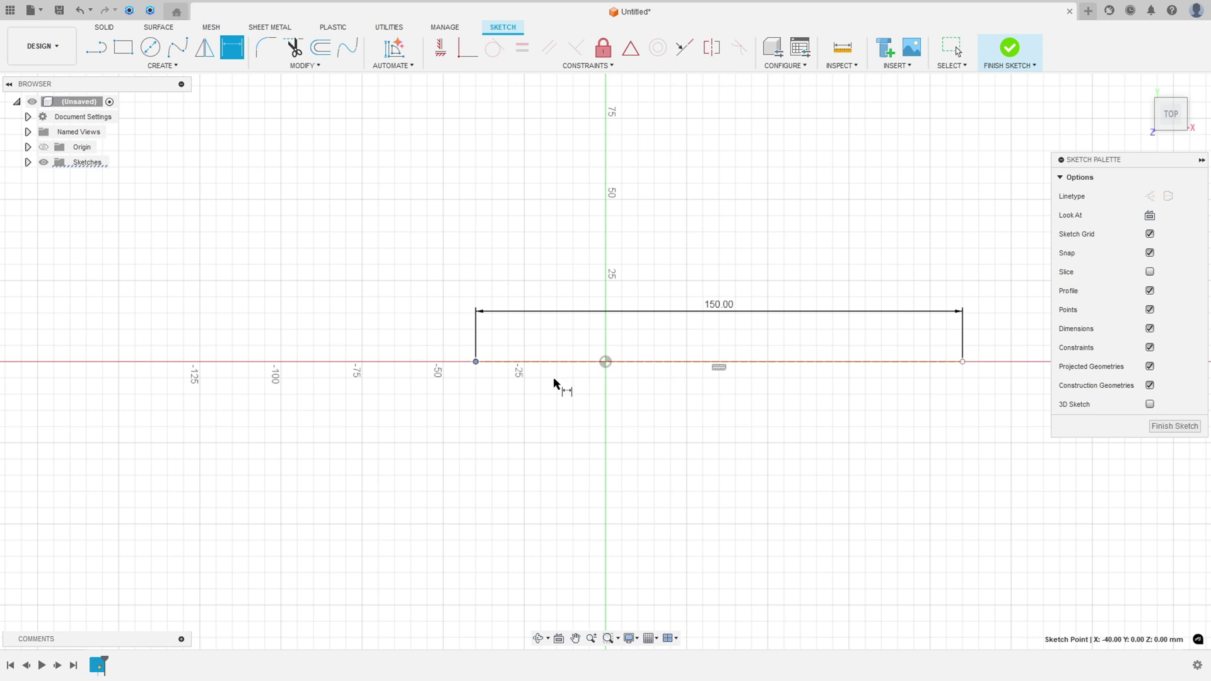
pyautogui.click(605, 362)
pyautogui.click(538, 470)
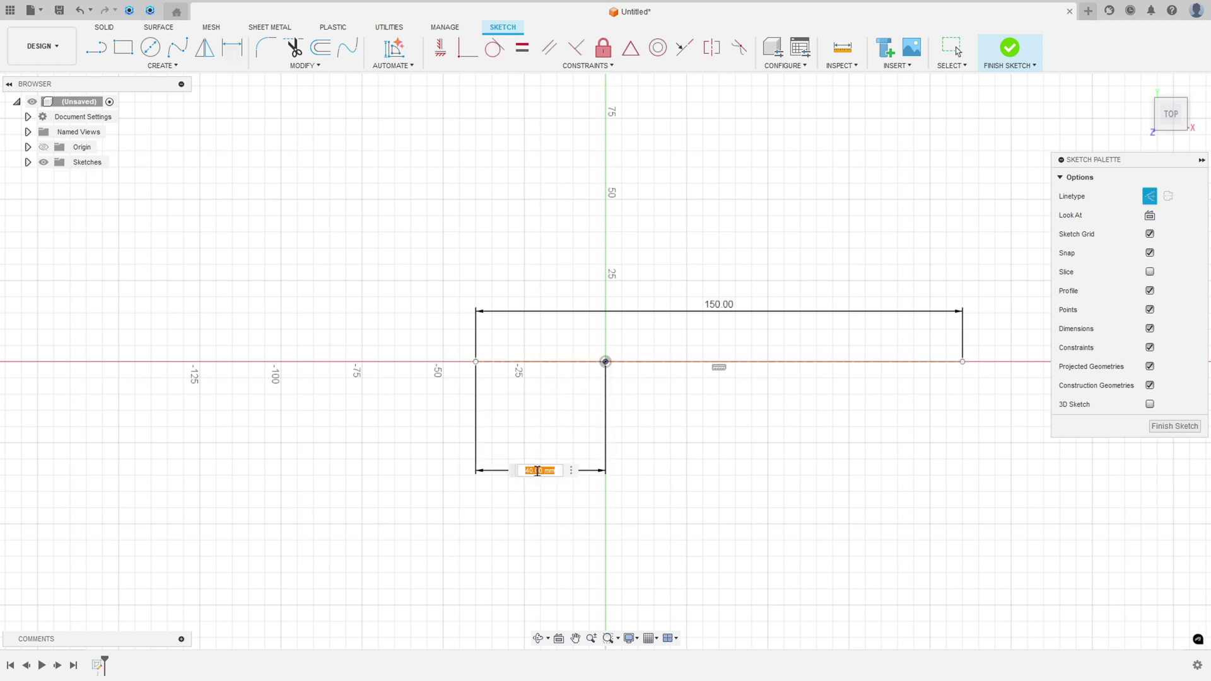
pyautogui.press('Return')
pyautogui.moveTo(723, 305); pyautogui.dragTo(681, 511)
pyautogui.press('d')
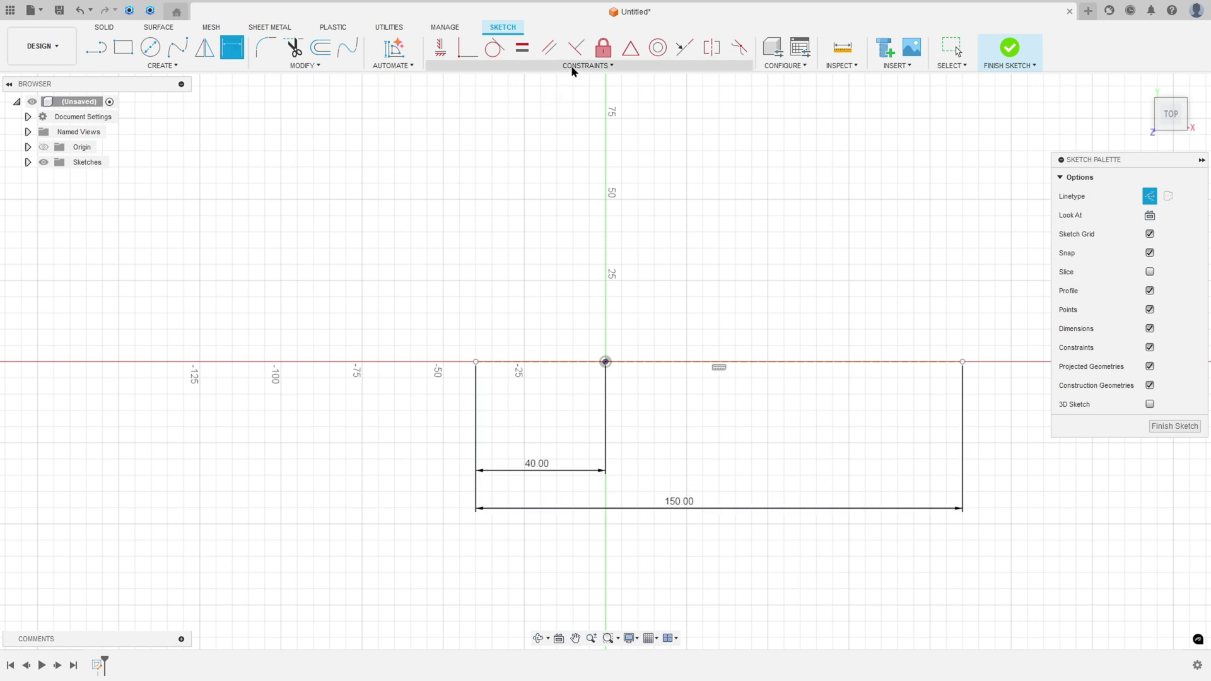
# Apply a Horizontal/Vertical constraint between the construction line's left endpoint and the origin
pyautogui.click(440, 55)
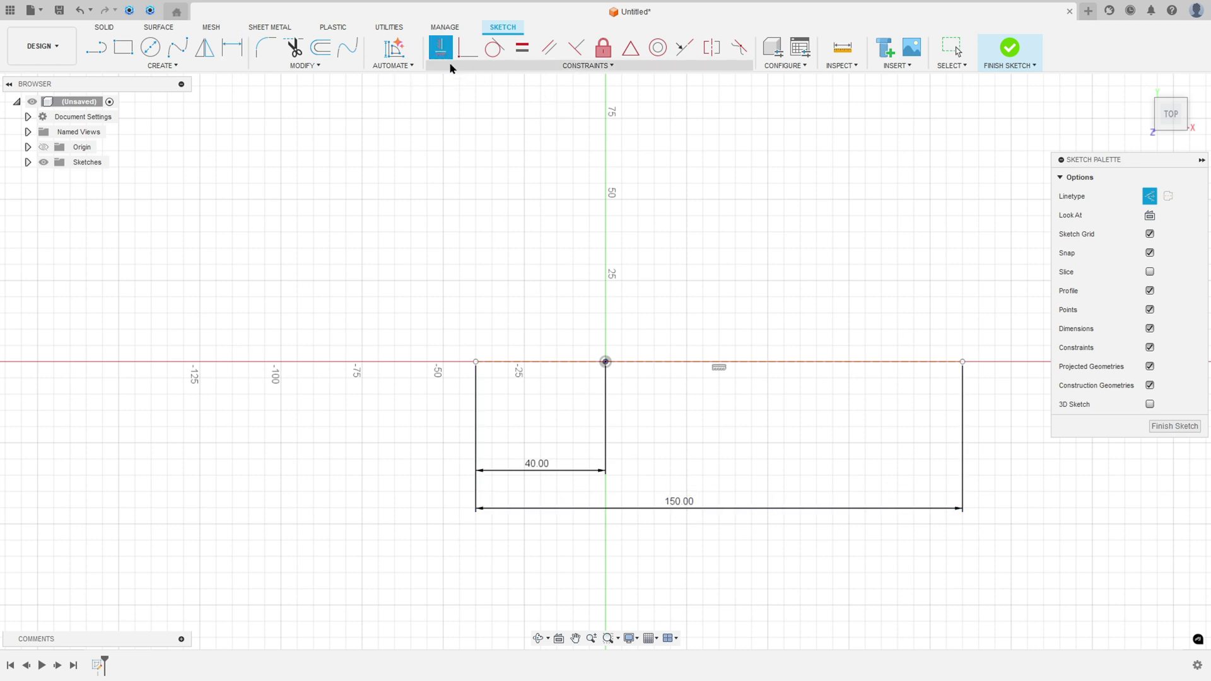
pyautogui.click(475, 362)
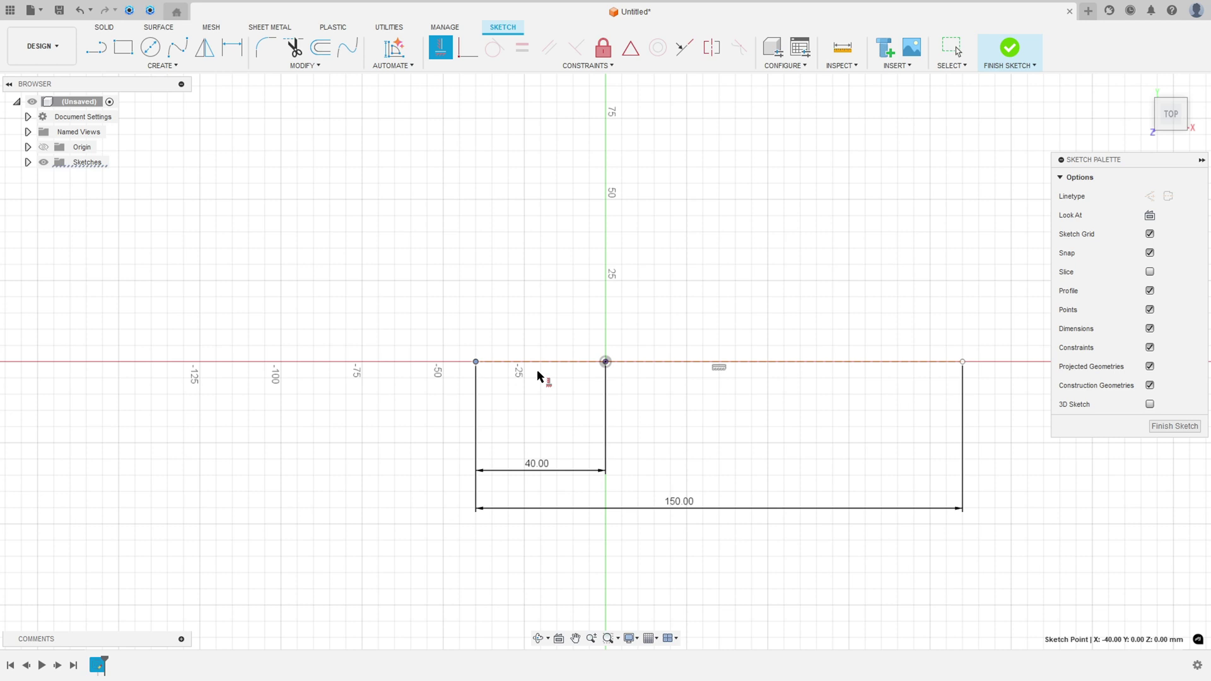
pyautogui.click(607, 362)
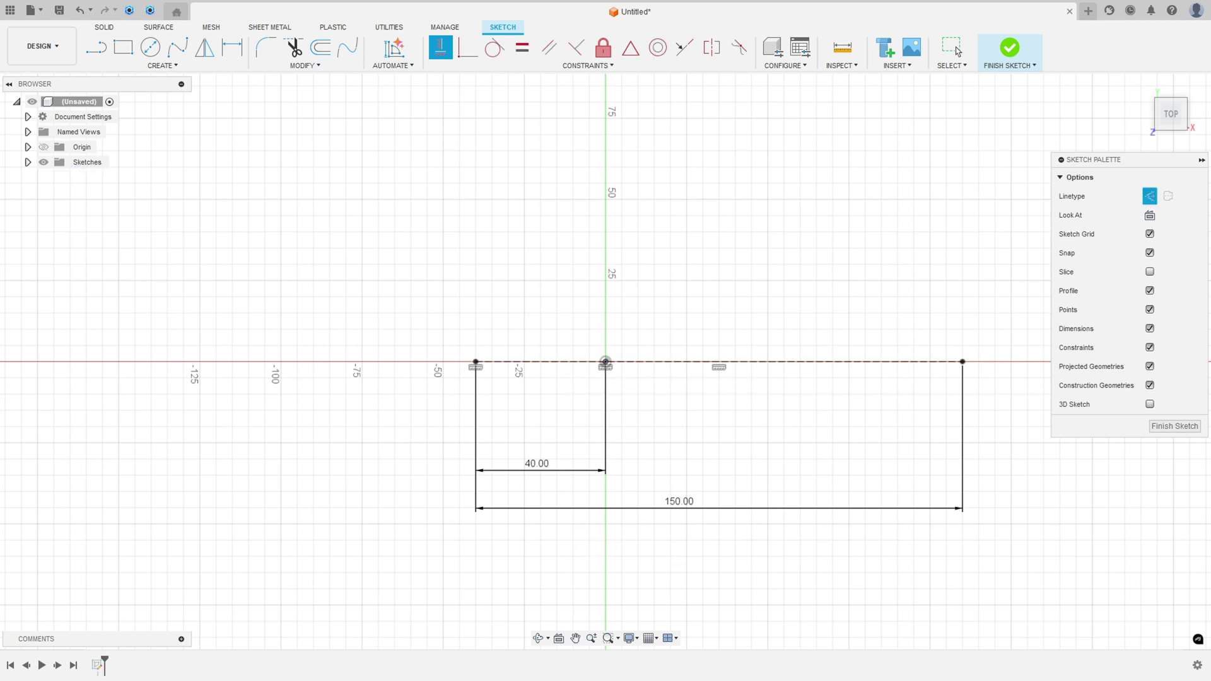
# Switch to the PDF drawing, trace the upper axis of the top view in red and mark its 10 offset
pyautogui.hotkey('alt', 'Tab')
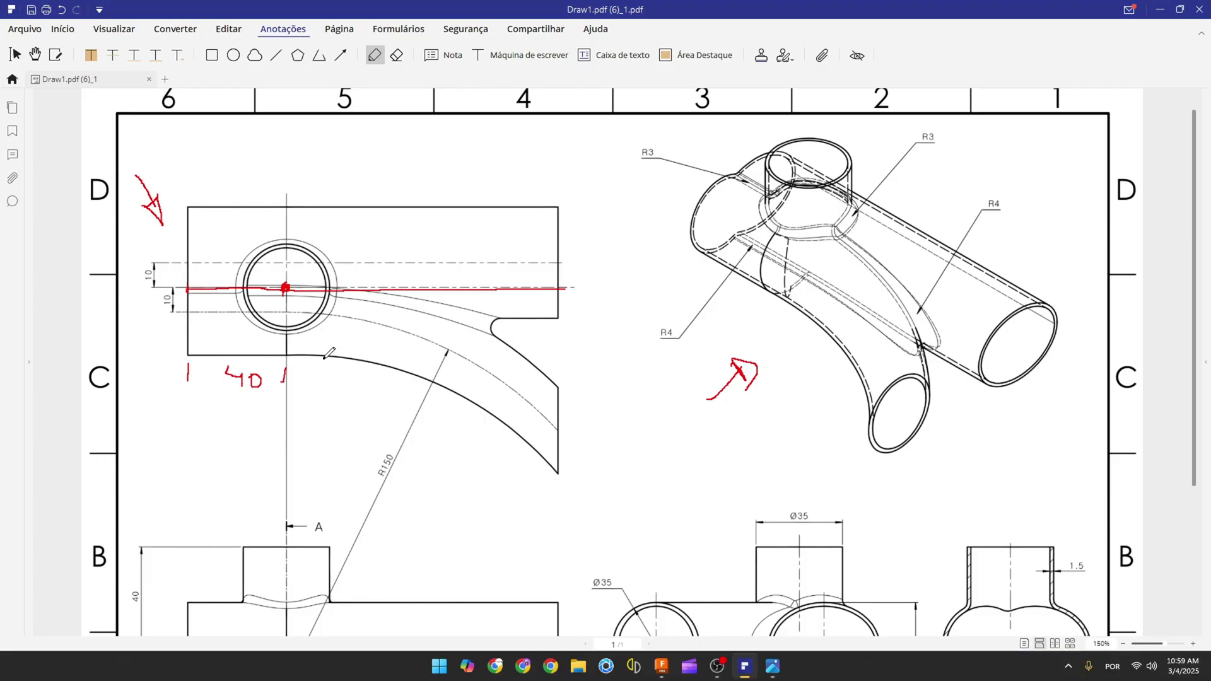
pyautogui.moveTo(188, 263); pyautogui.dragTo(558, 260)
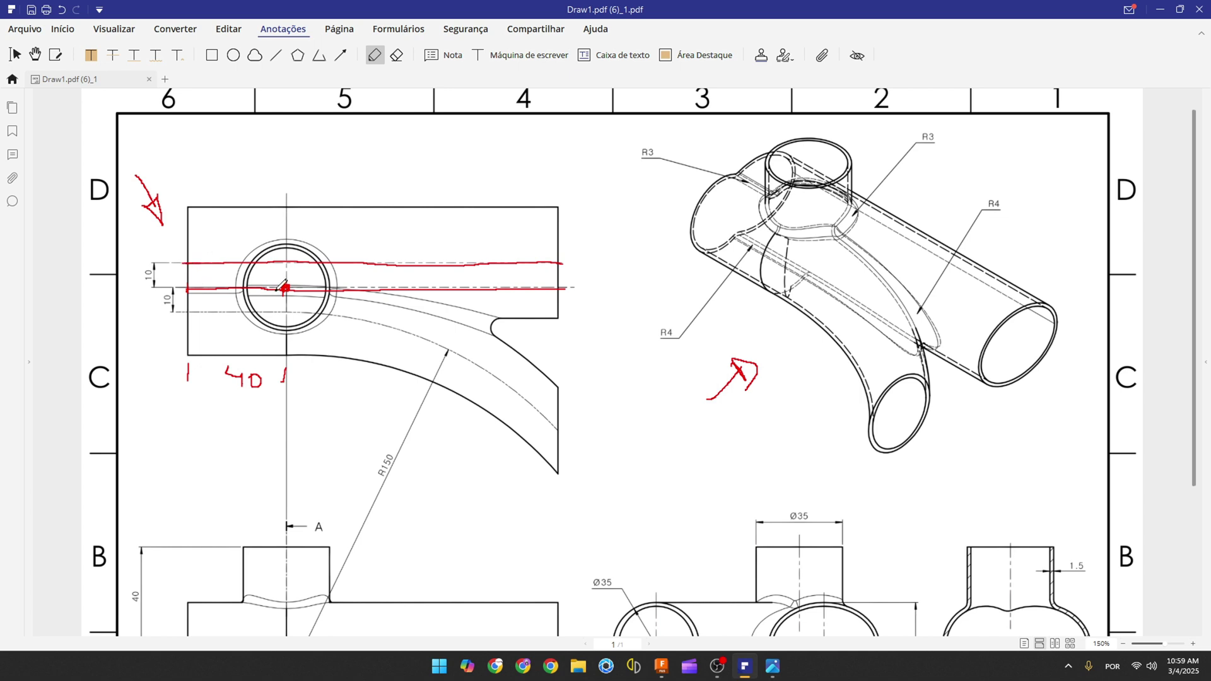
pyautogui.moveTo(149, 269); pyautogui.dragTo(148, 277)
# Switch to Fusion and draw a second horizontal construction line, about 150 mm long, about 10 mm above the first
pyautogui.click(661, 665)
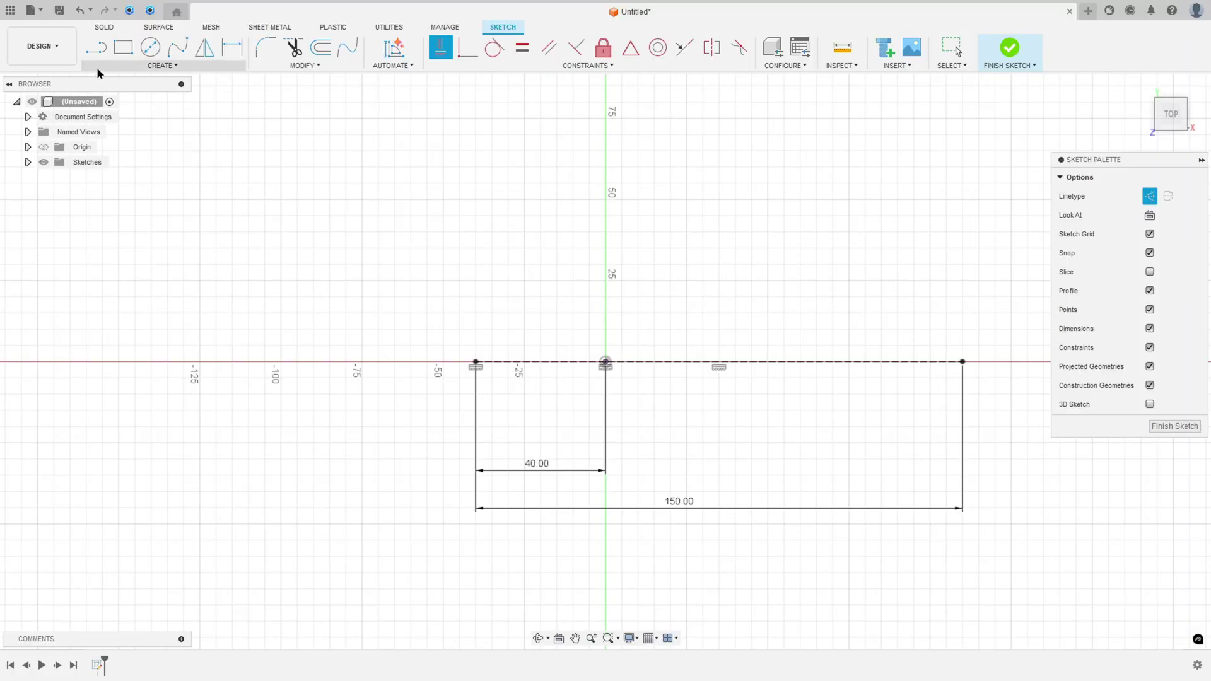
pyautogui.click(101, 51)
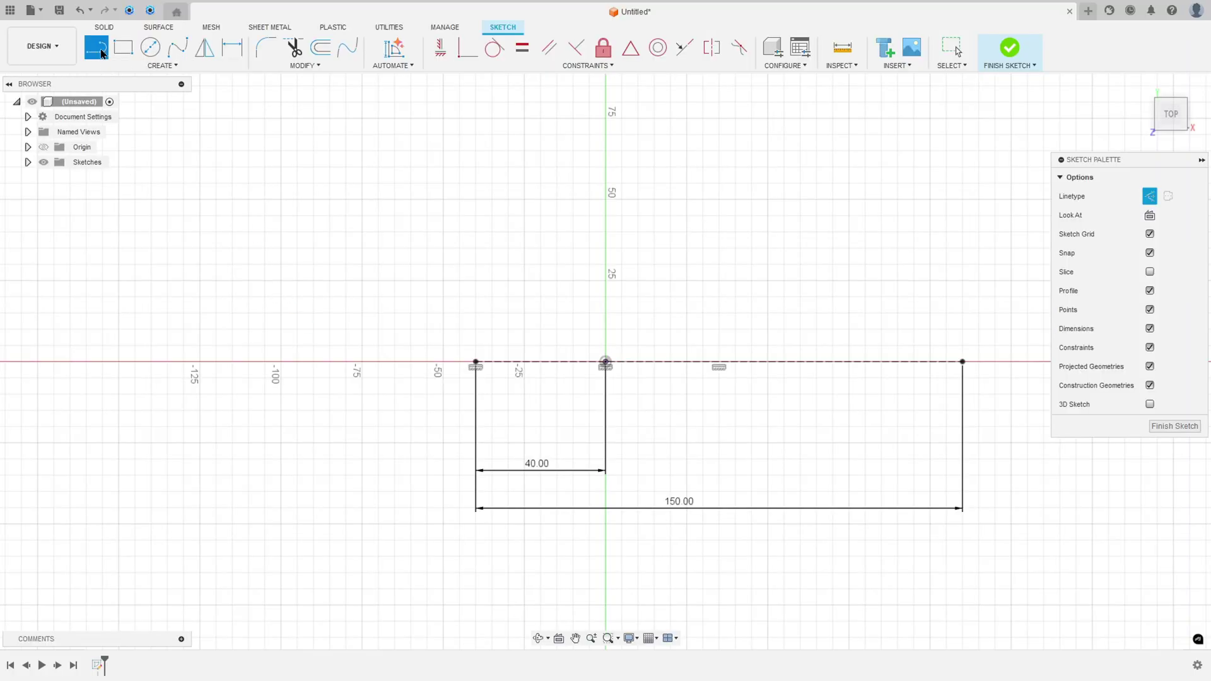
pyautogui.click(475, 329)
pyautogui.click(962, 329)
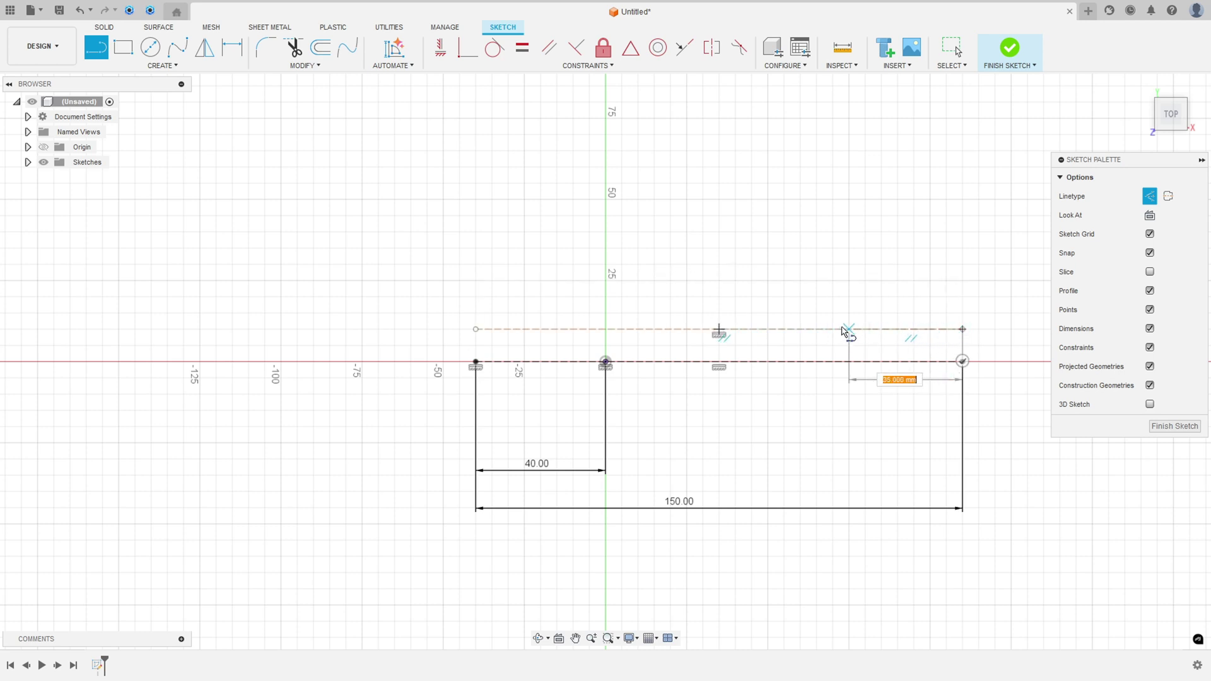
pyautogui.press('Escape')
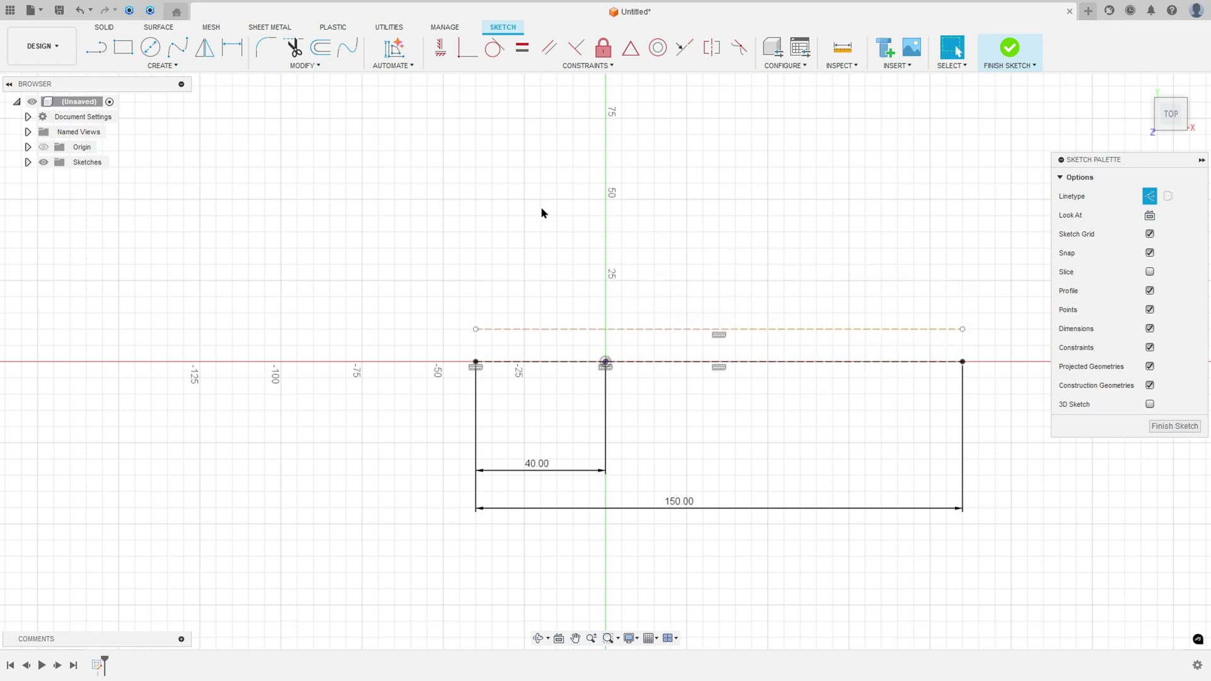
# Align both endpoints of the upper construction line vertically with those of the central line using Horizontal/Vertical constraints
pyautogui.click(440, 51)
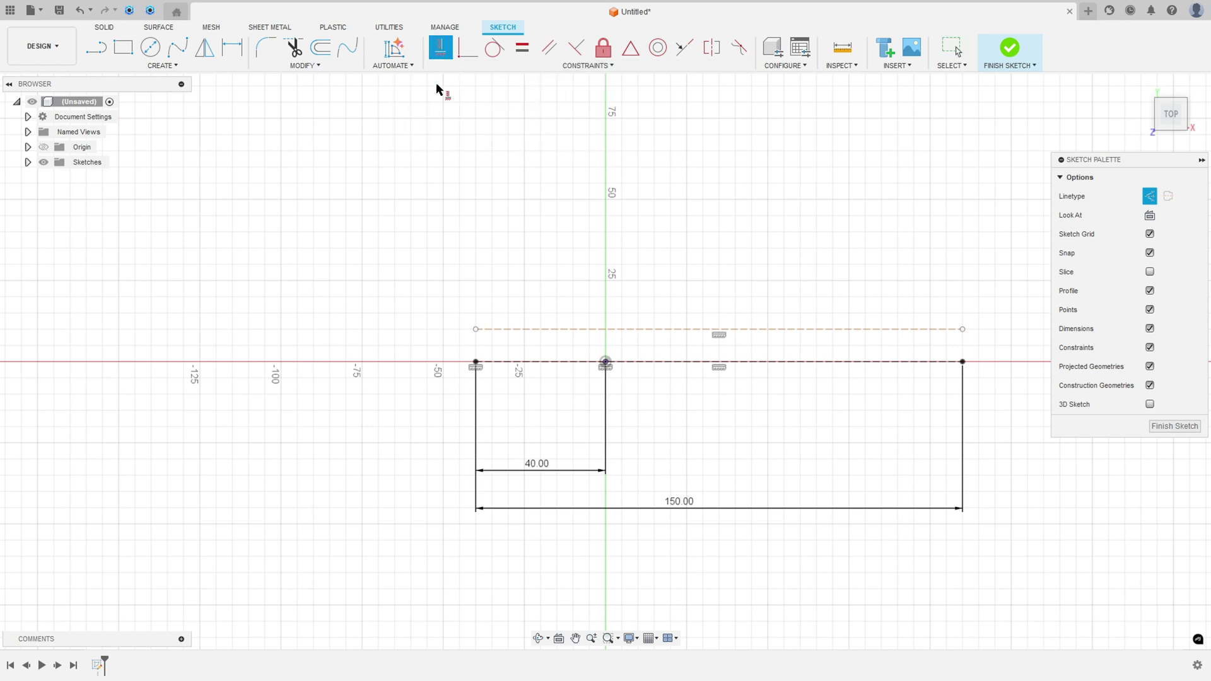
pyautogui.click(475, 361)
pyautogui.click(962, 329)
pyautogui.click(963, 362)
# Dimension the distance between the upper and central construction lines at 10 mm
pyautogui.click(232, 46)
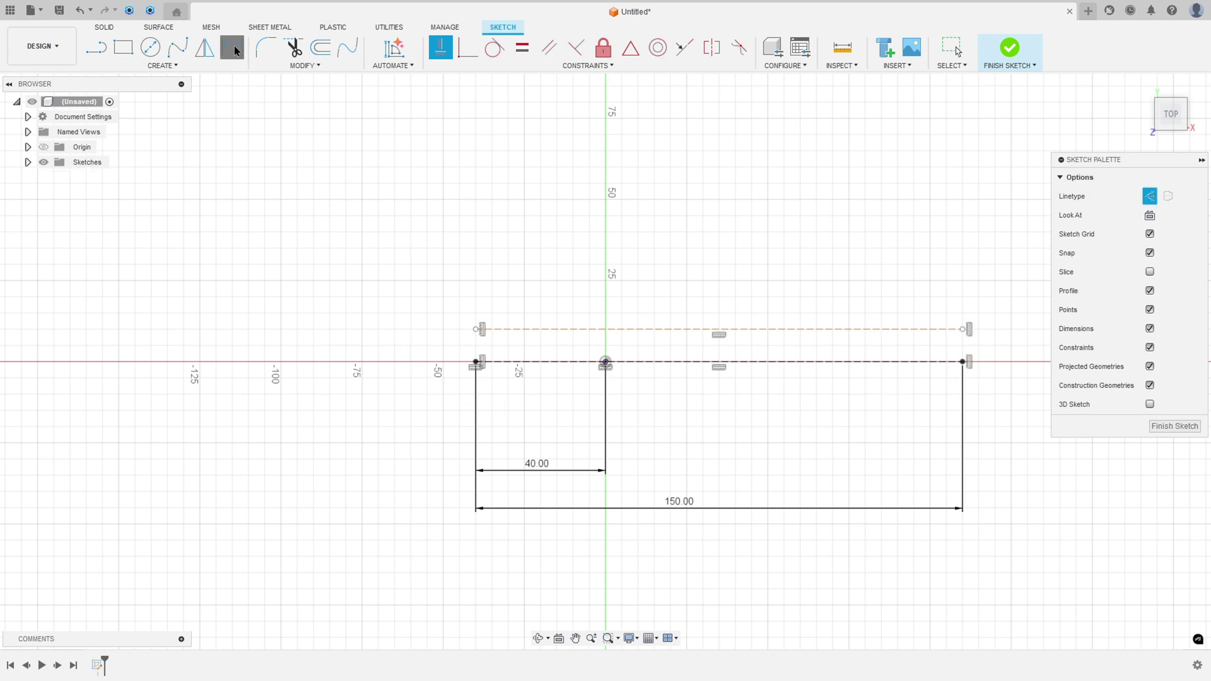
pyautogui.click(498, 329)
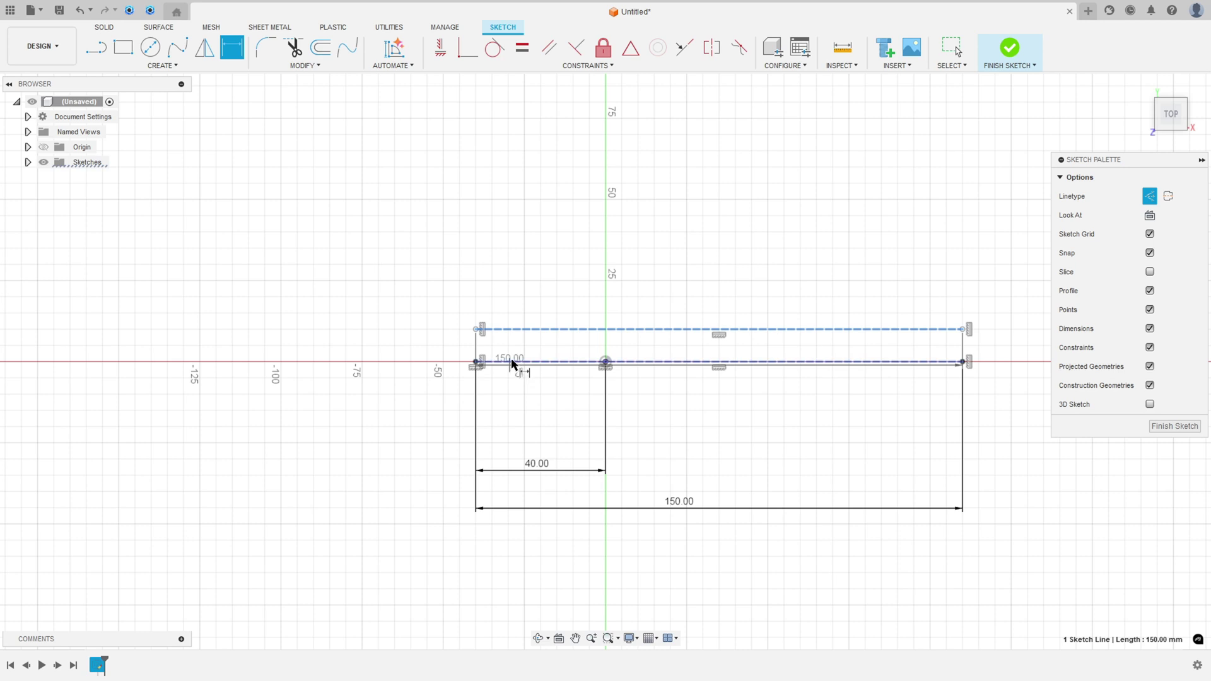
pyautogui.click(514, 362)
pyautogui.click(417, 347)
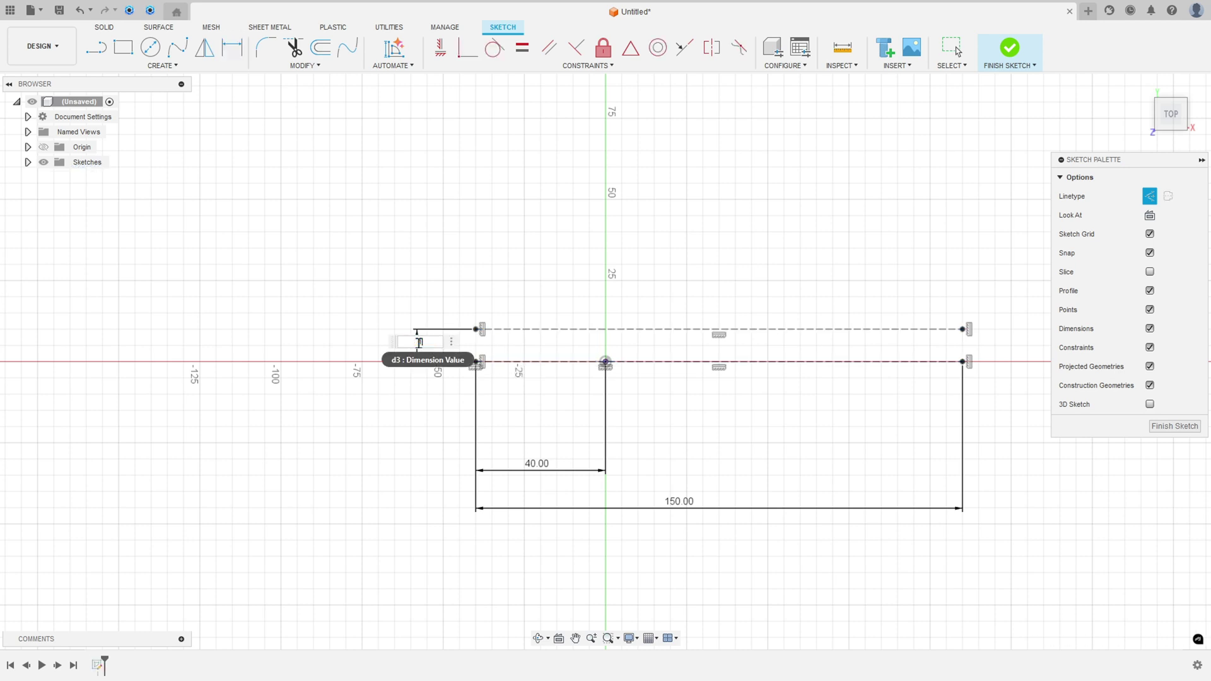
pyautogui.press('Return')
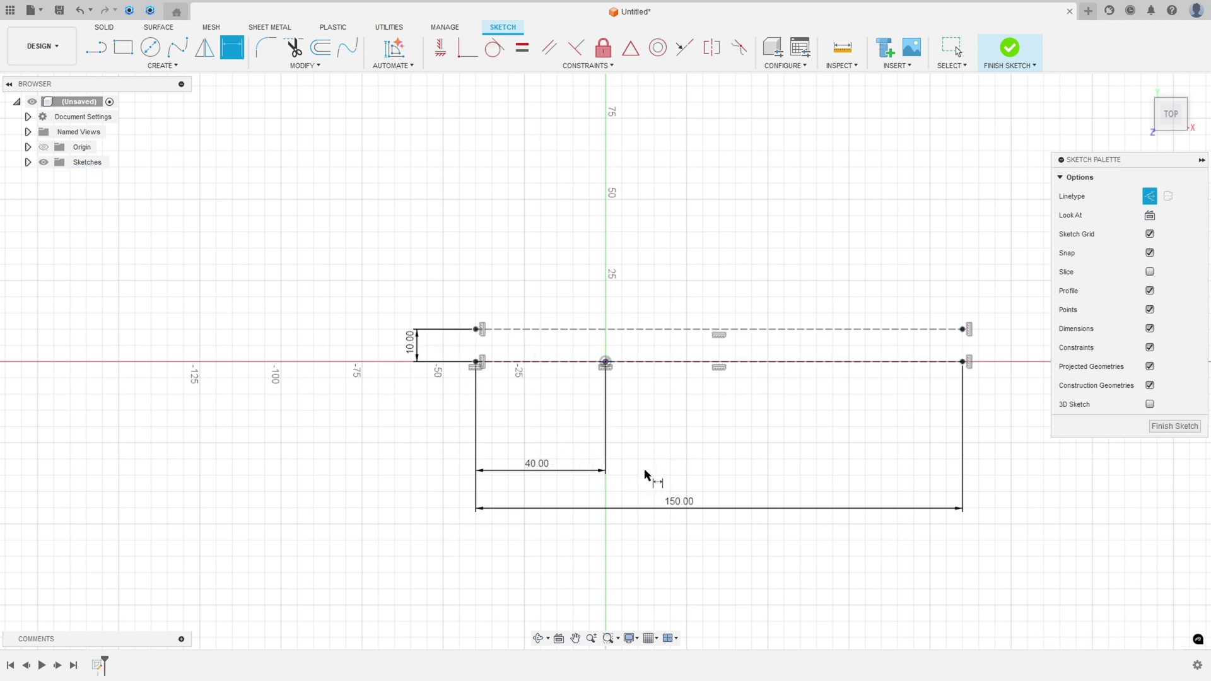
# Switch to the PDF drawing, trace the curved branch's axis in the top view and mark where its arc starts
pyautogui.hotkey('alt', 'Tab')
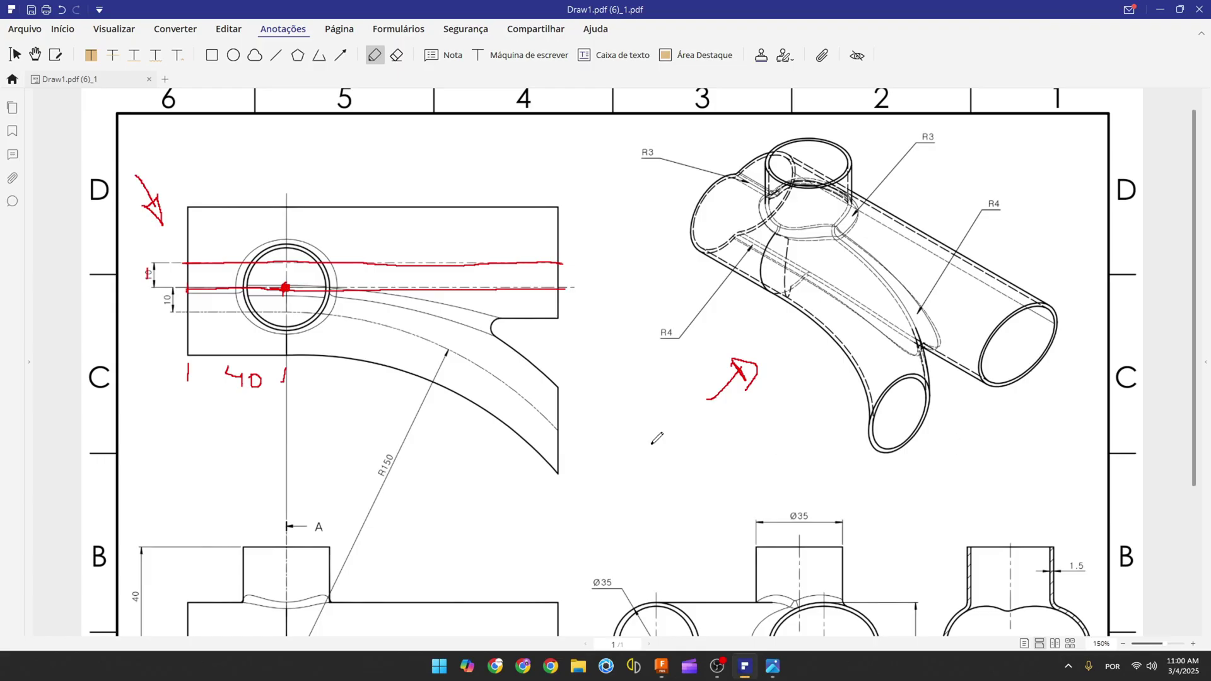
pyautogui.moveTo(188, 311)
pyautogui.mouseDown()
pyautogui.moveTo(401, 324)
pyautogui.moveTo(448, 342)
pyautogui.moveTo(557, 430)
pyautogui.mouseUp()
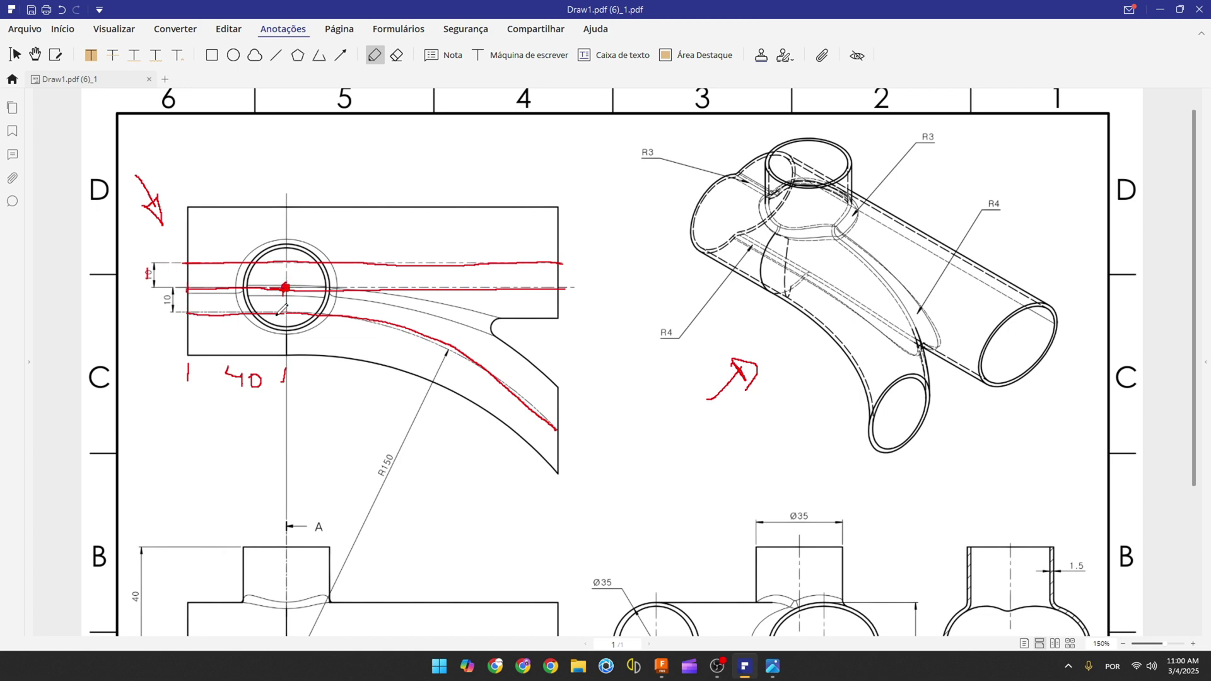
pyautogui.moveTo(278, 314); pyautogui.dragTo(293, 312)
# Switch to Fusion and draw a third horizontal construction line, about 40 mm long, about 10 mm below the central line
pyautogui.click(661, 666)
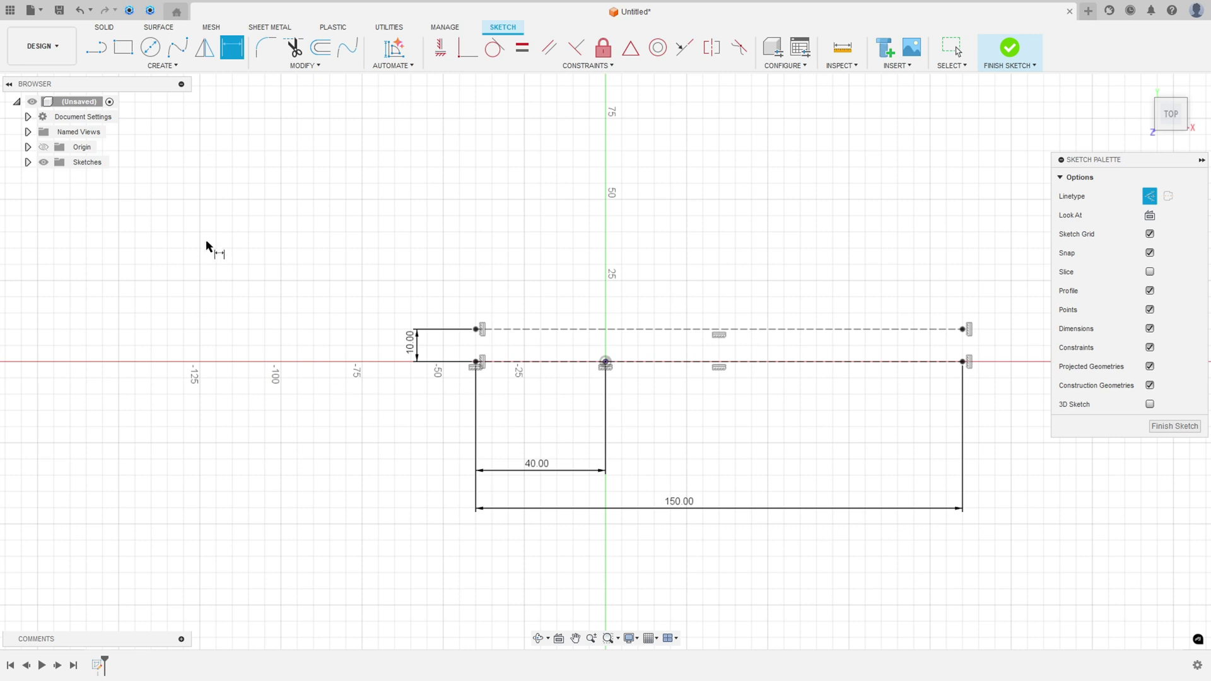
pyautogui.click(97, 47)
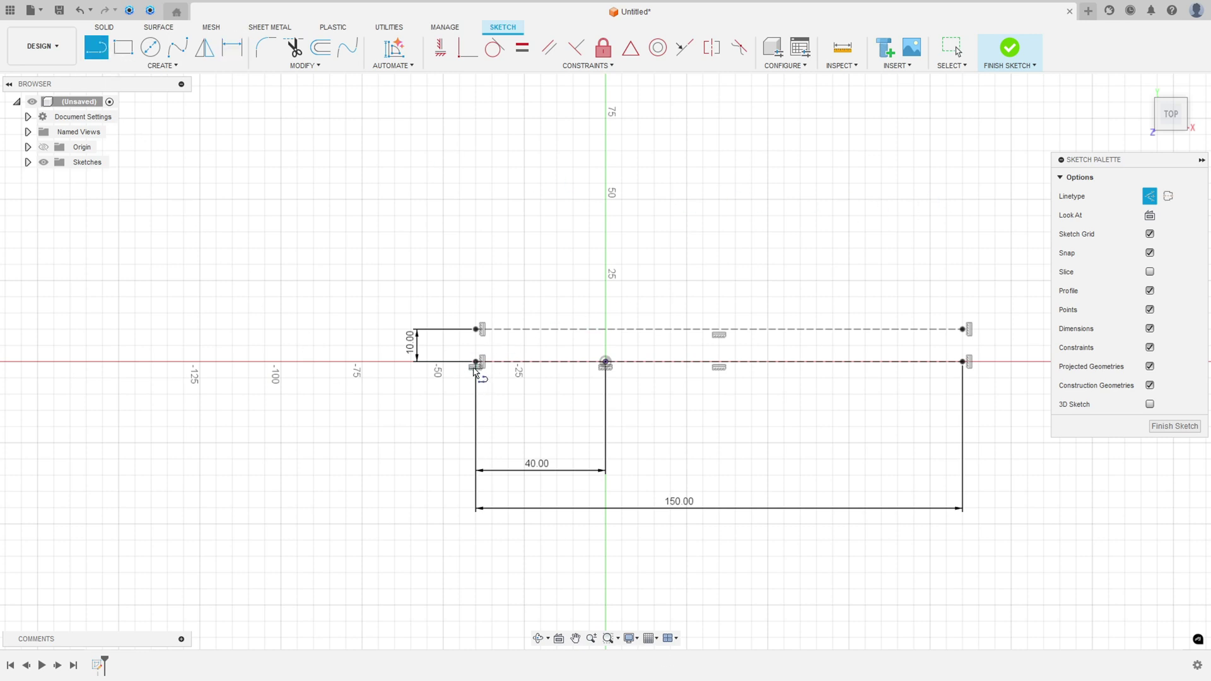
pyautogui.click(476, 394)
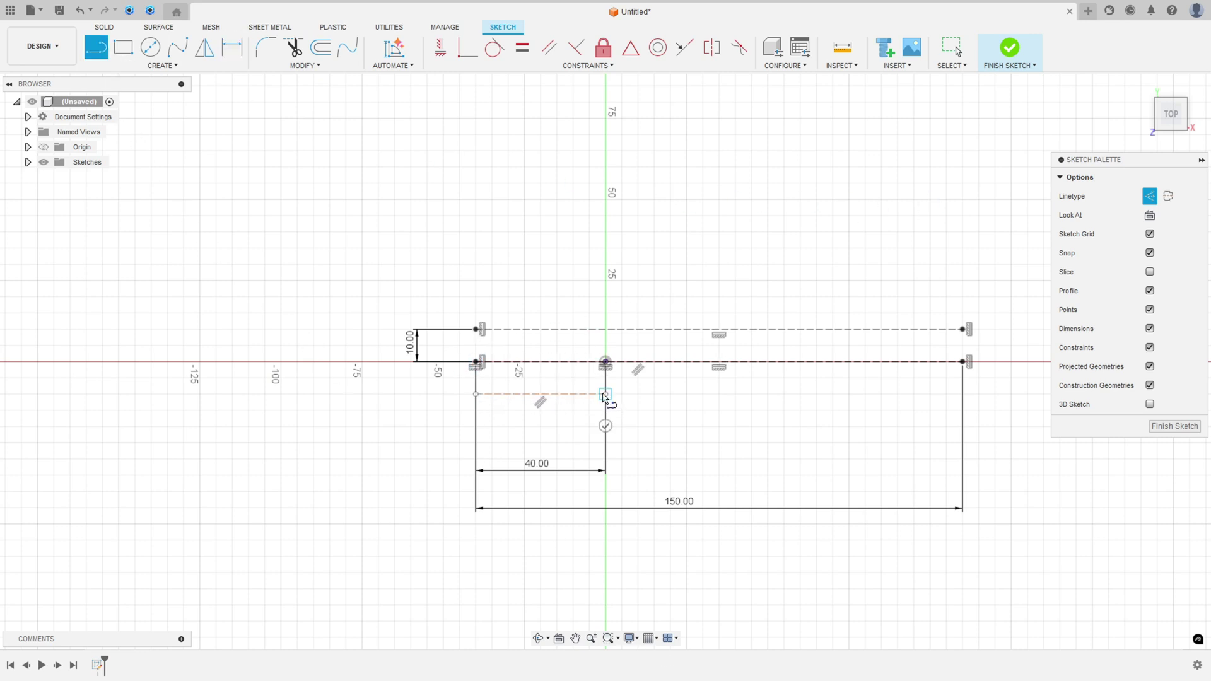
pyautogui.click(606, 394)
pyautogui.press('Escape')
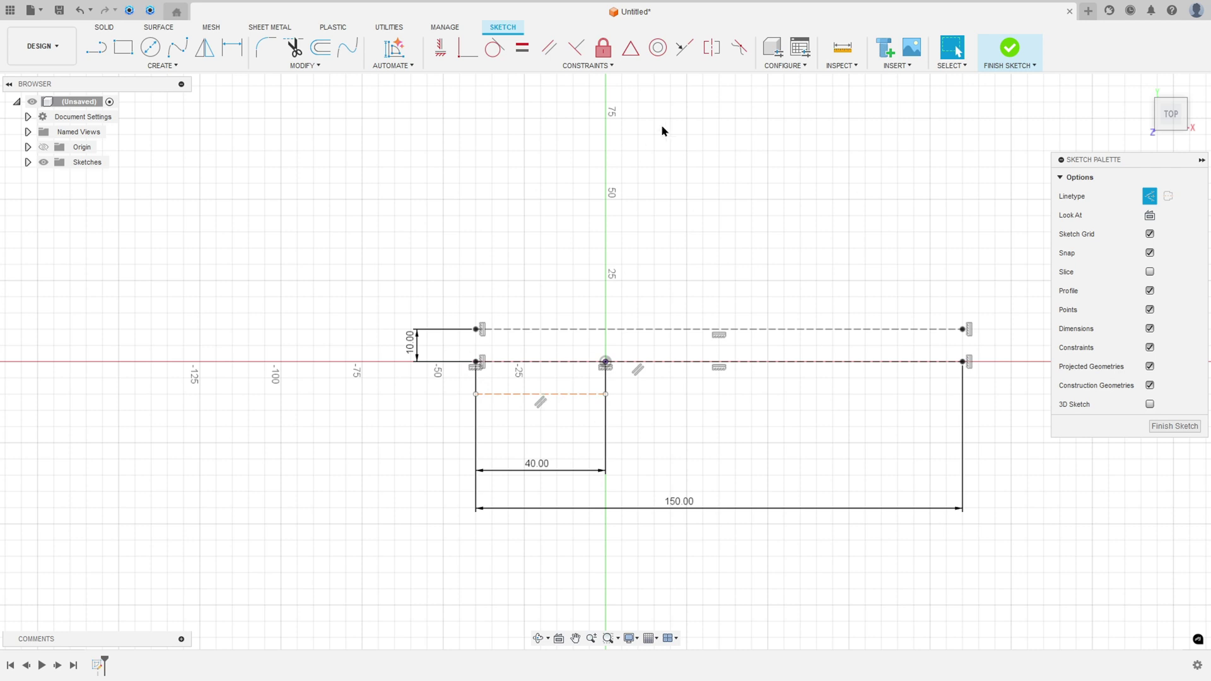
# Align the lower line's endpoints vertically with the origin and the central line's matching endpoint using Horizontal/Vertical constraints
pyautogui.click(441, 47)
pyautogui.click(605, 394)
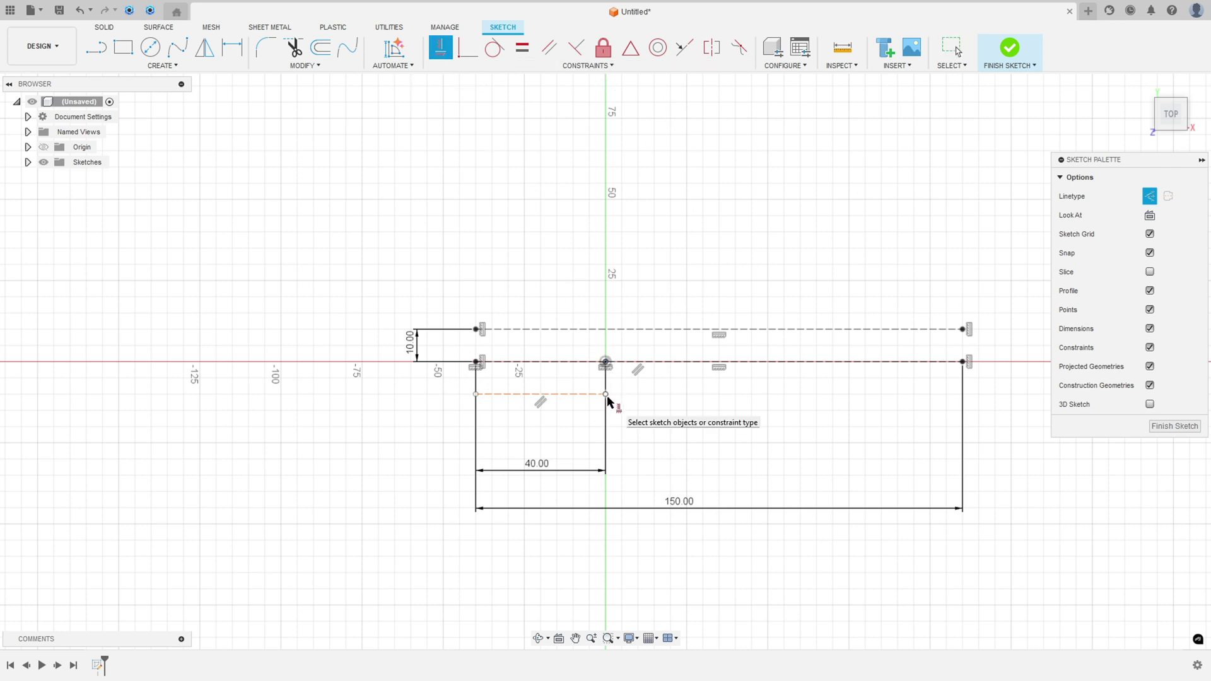
pyautogui.click(606, 361)
pyautogui.click(475, 395)
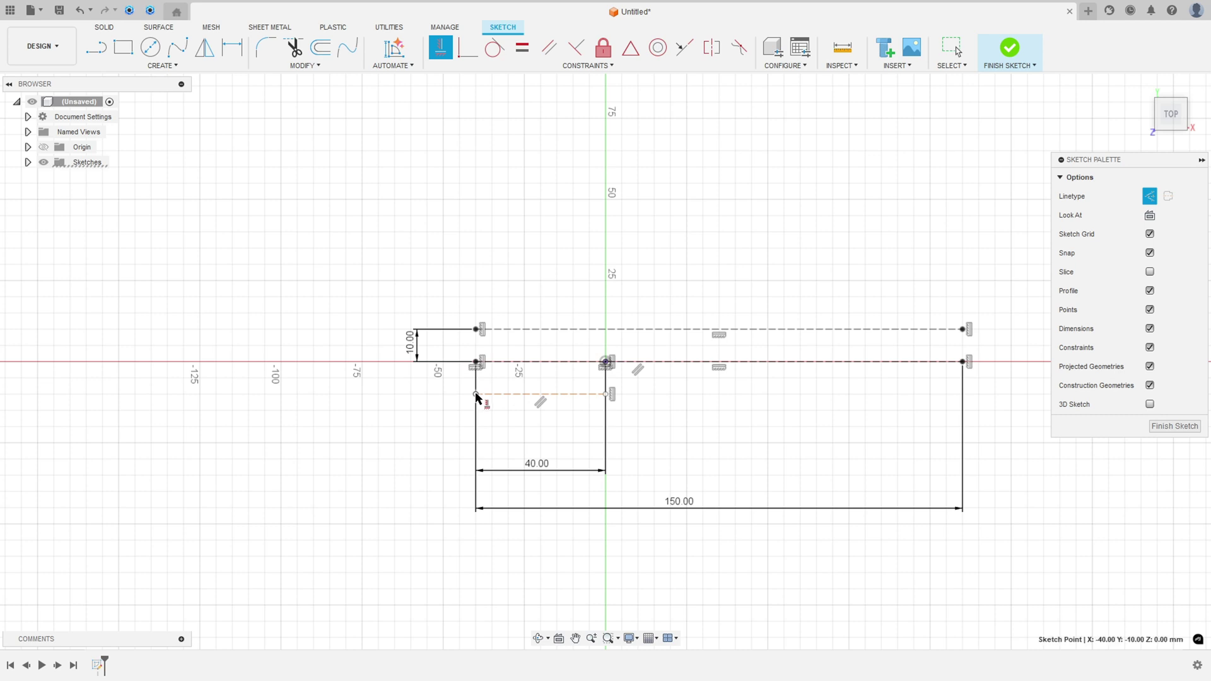
pyautogui.click(476, 362)
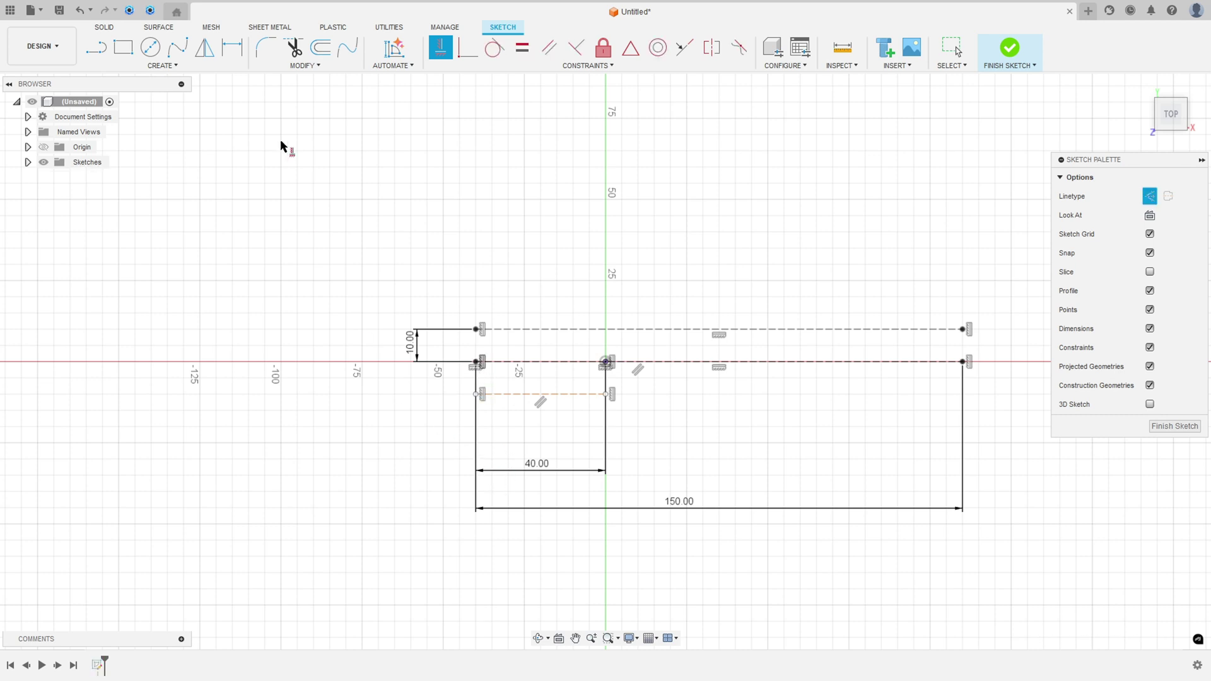
# Dimension the distance between the lower and central construction lines at 10 mm
pyautogui.click(232, 47)
pyautogui.click(506, 395)
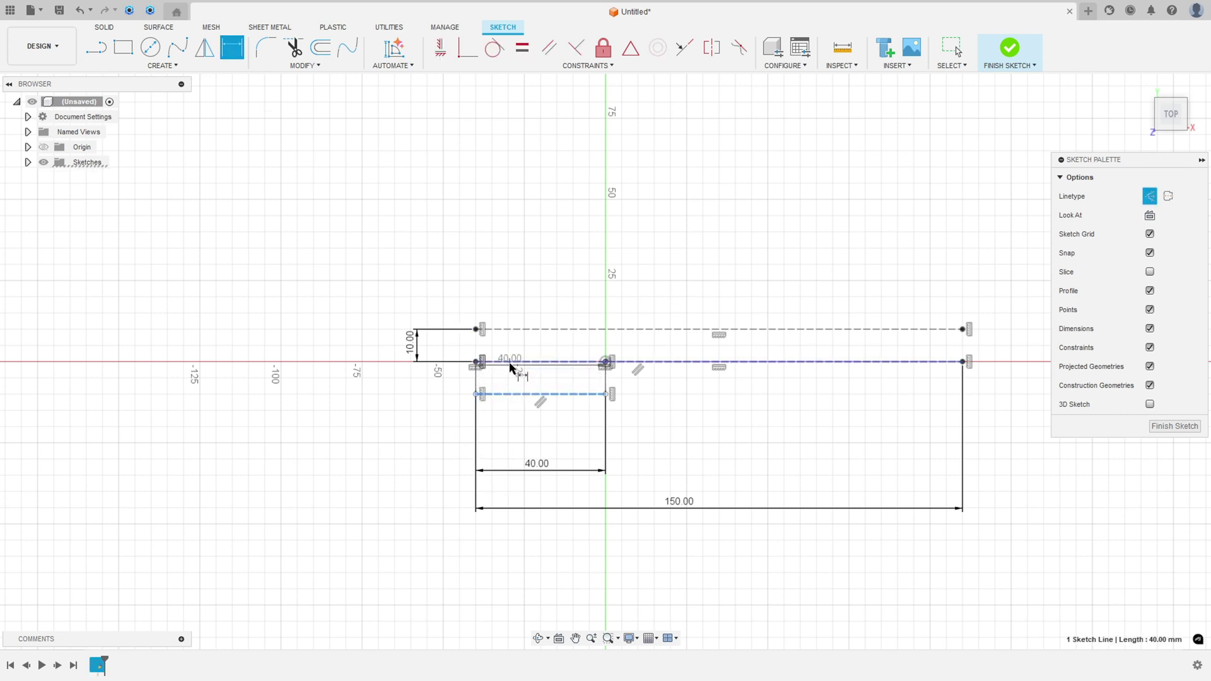
pyautogui.click(512, 362)
pyautogui.click(416, 378)
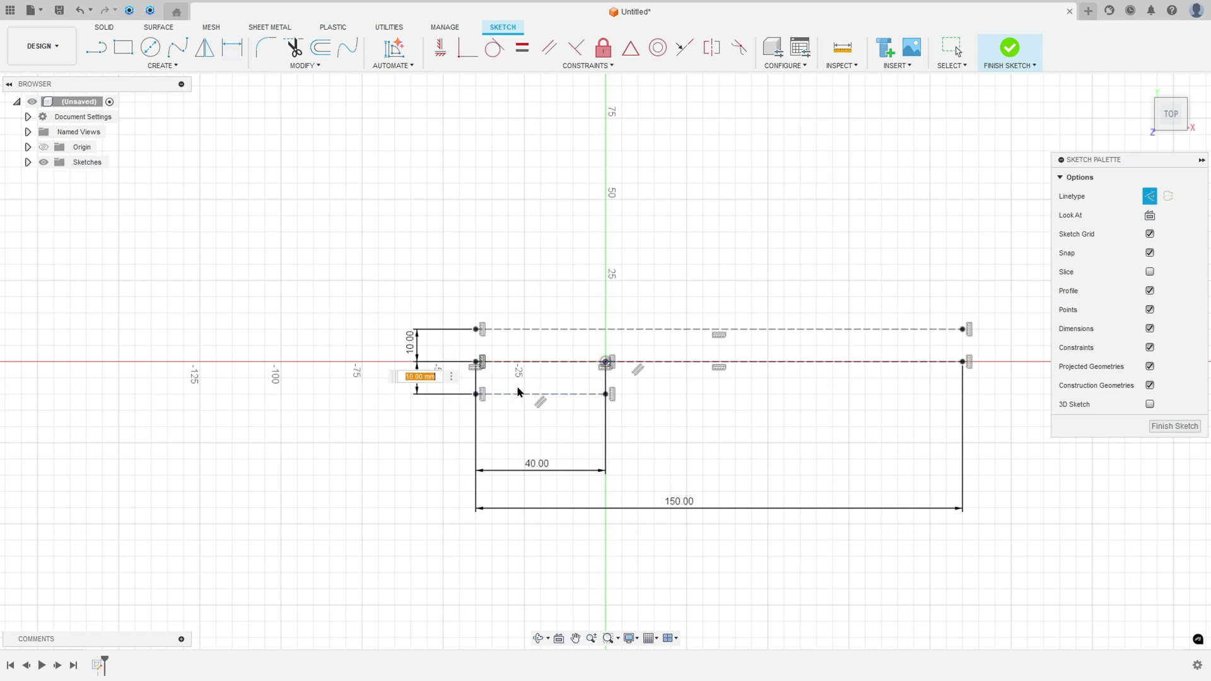
pyautogui.press('Return')
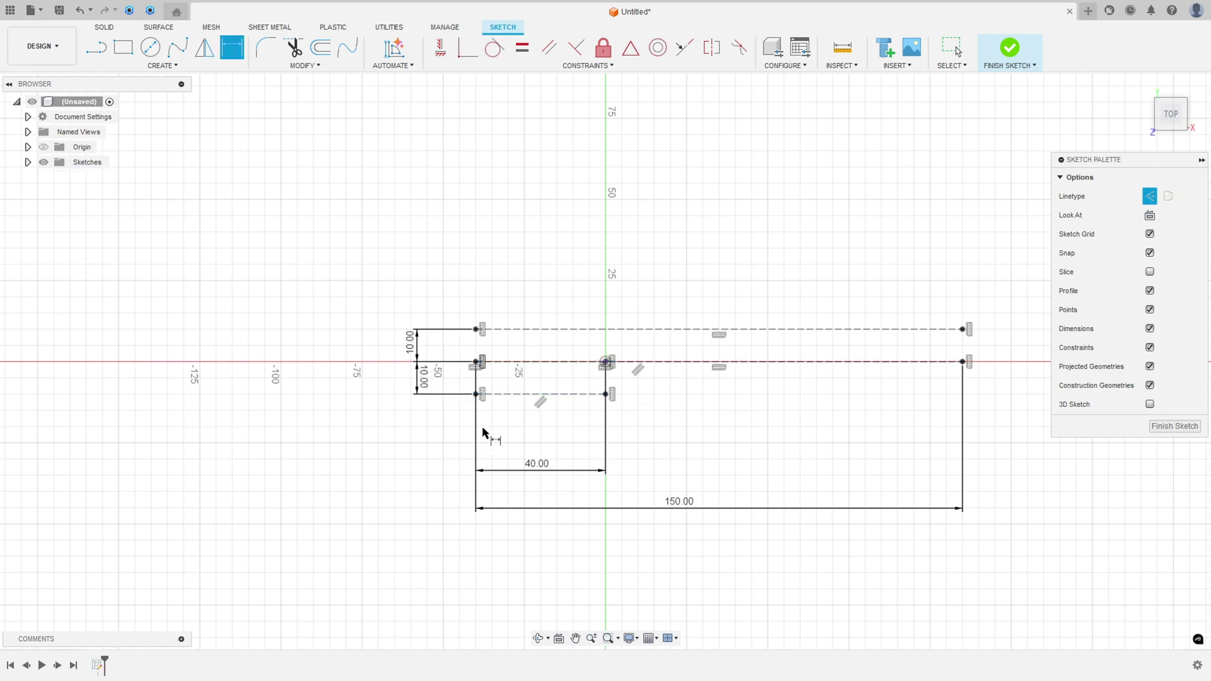
# Check the branch's arc in the PDF and sketch a centre-point construction arc from the lower line's inner end, centred about 80 mm below the origin
pyautogui.scroll(-1, 489, 513)
pyautogui.scroll(-1, 489, 513)
pyautogui.moveTo(489, 513); pyautogui.dragTo(434, 382, button='middle')
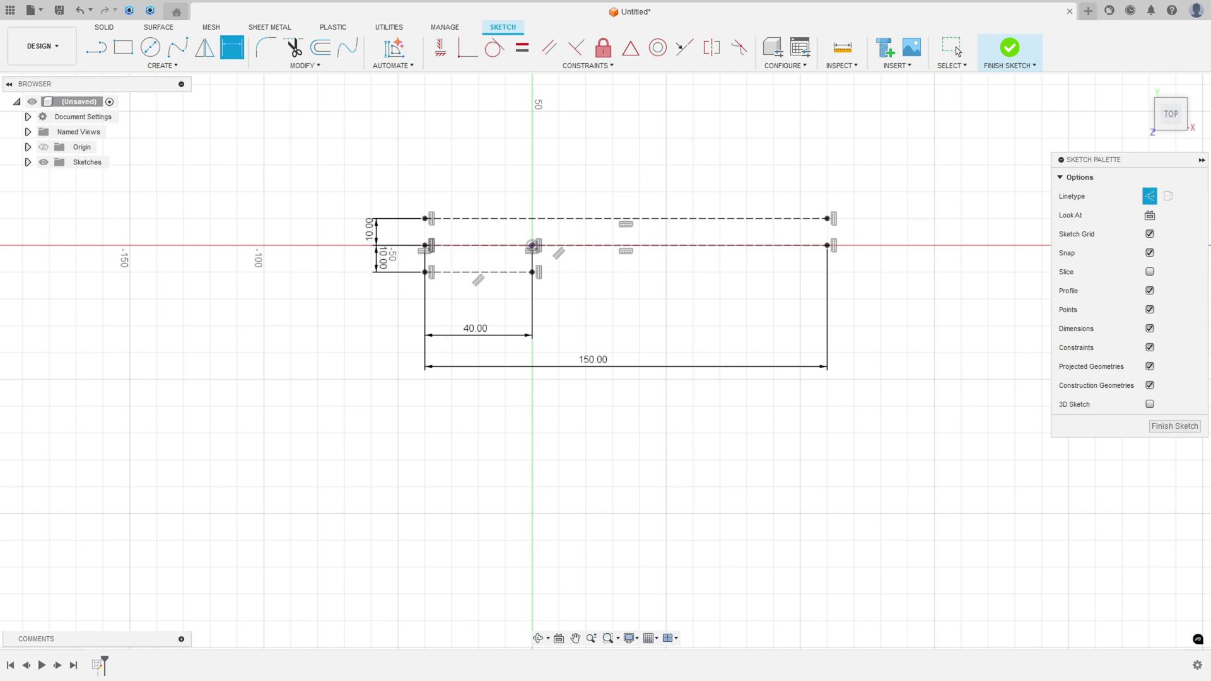
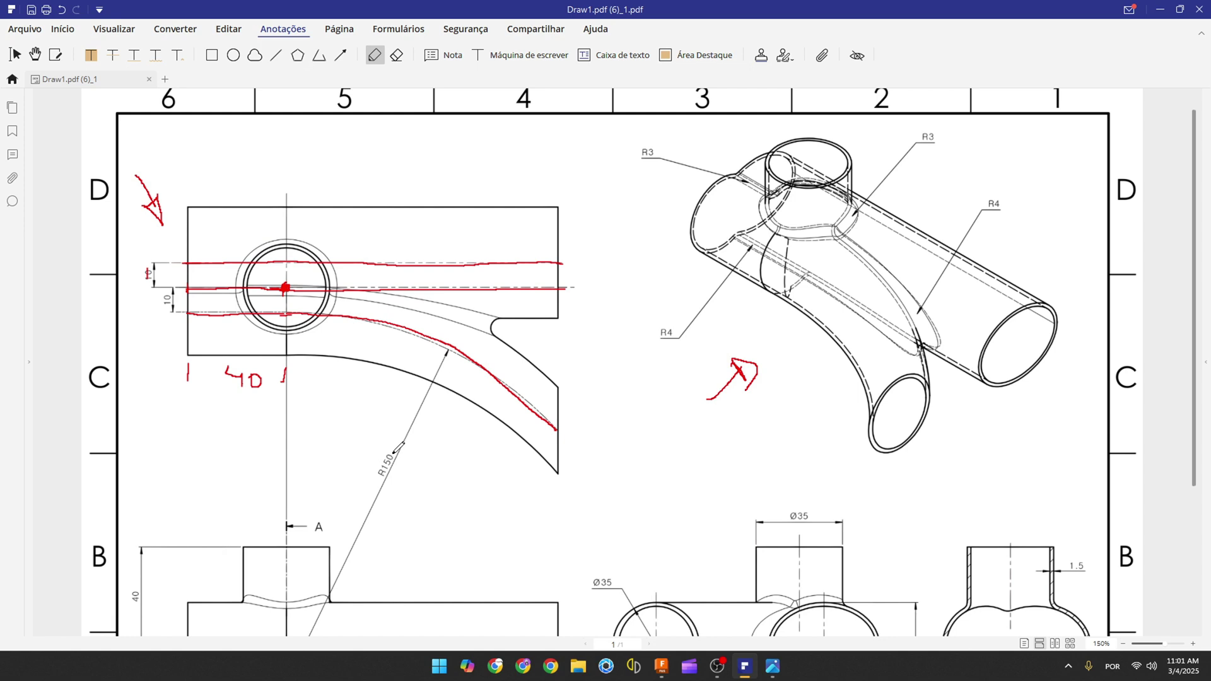
pyautogui.scroll(-2, 357, 510)
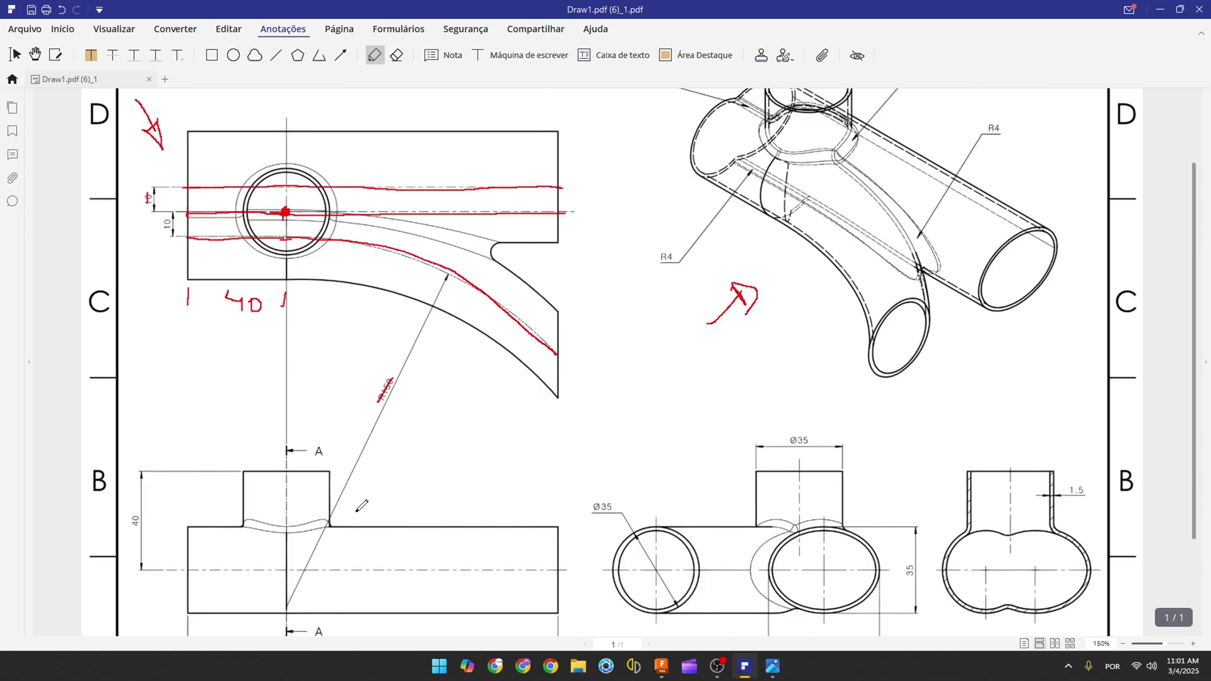
pyautogui.scroll(1, 309, 404)
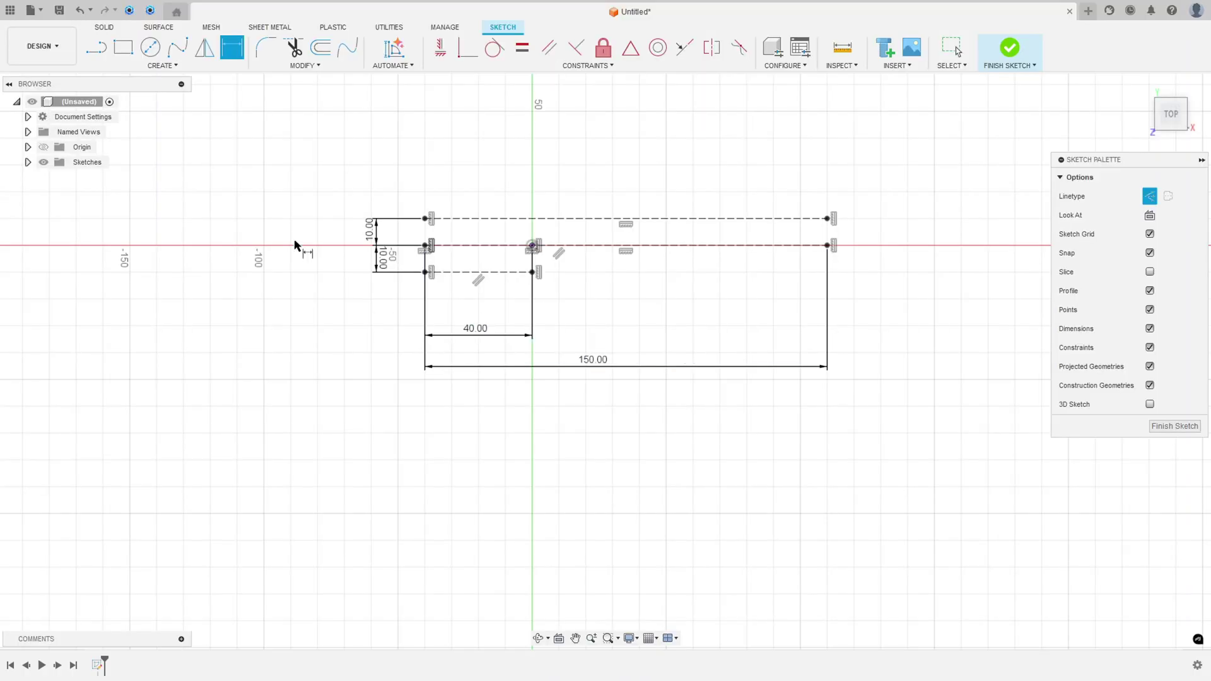
pyautogui.click(159, 67)
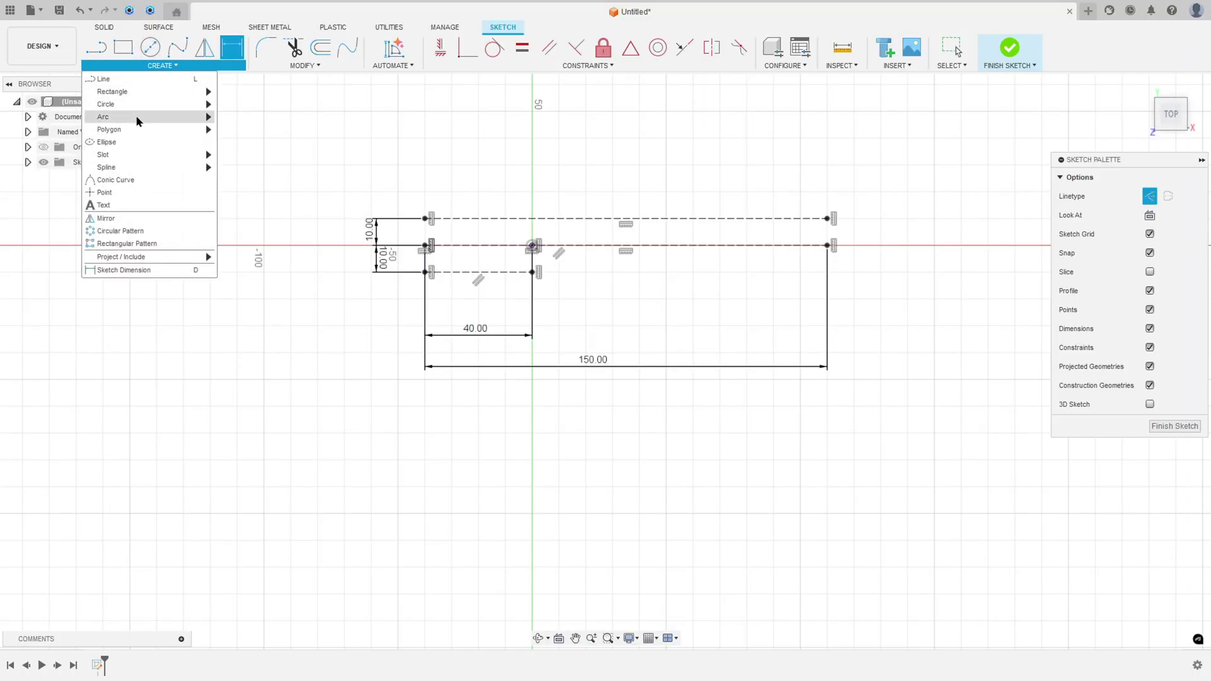
pyautogui.moveTo(138, 118)
pyautogui.click(245, 128)
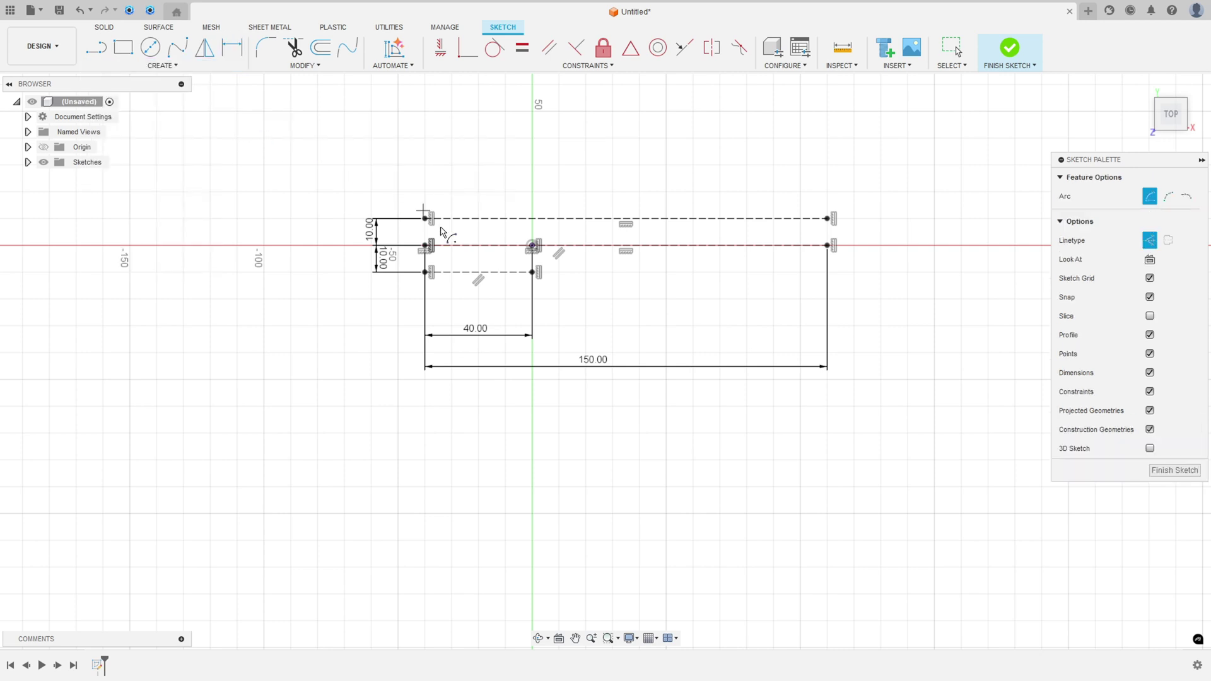
pyautogui.click(532, 460)
pyautogui.click(531, 247)
pyautogui.click(719, 328)
pyautogui.press('Escape')
# Align the arc's centre point vertically with the origin using a Horizontal/Vertical constraint
pyautogui.click(441, 48)
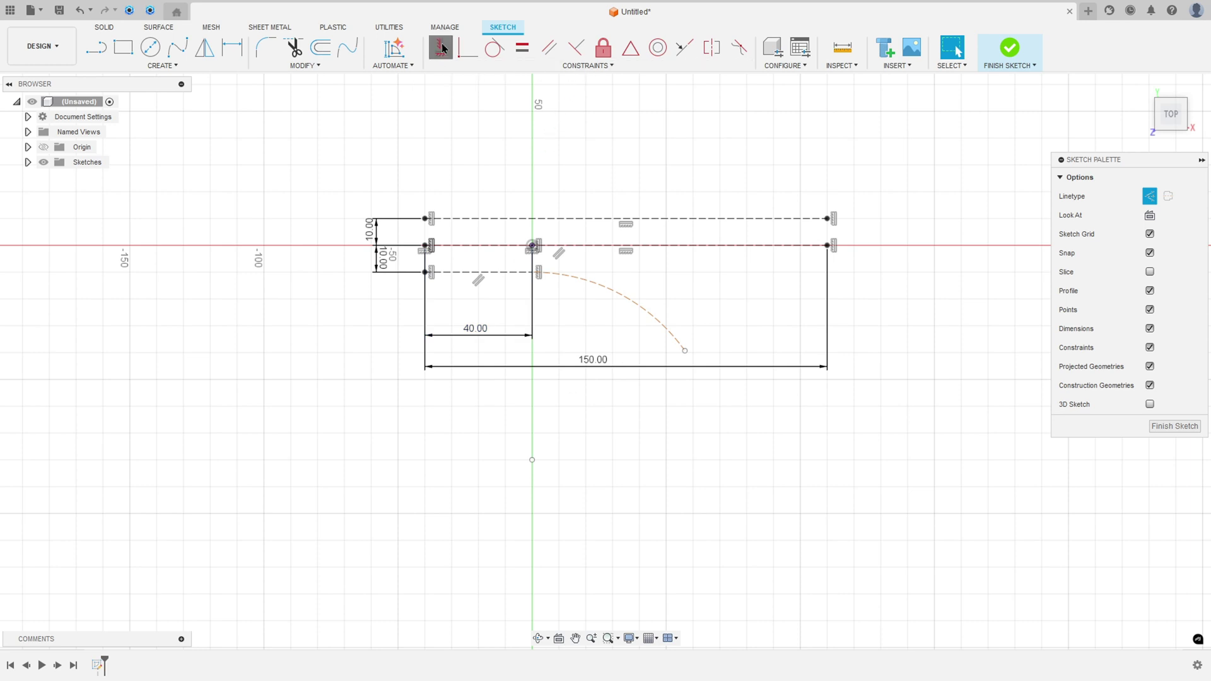
pyautogui.click(533, 462)
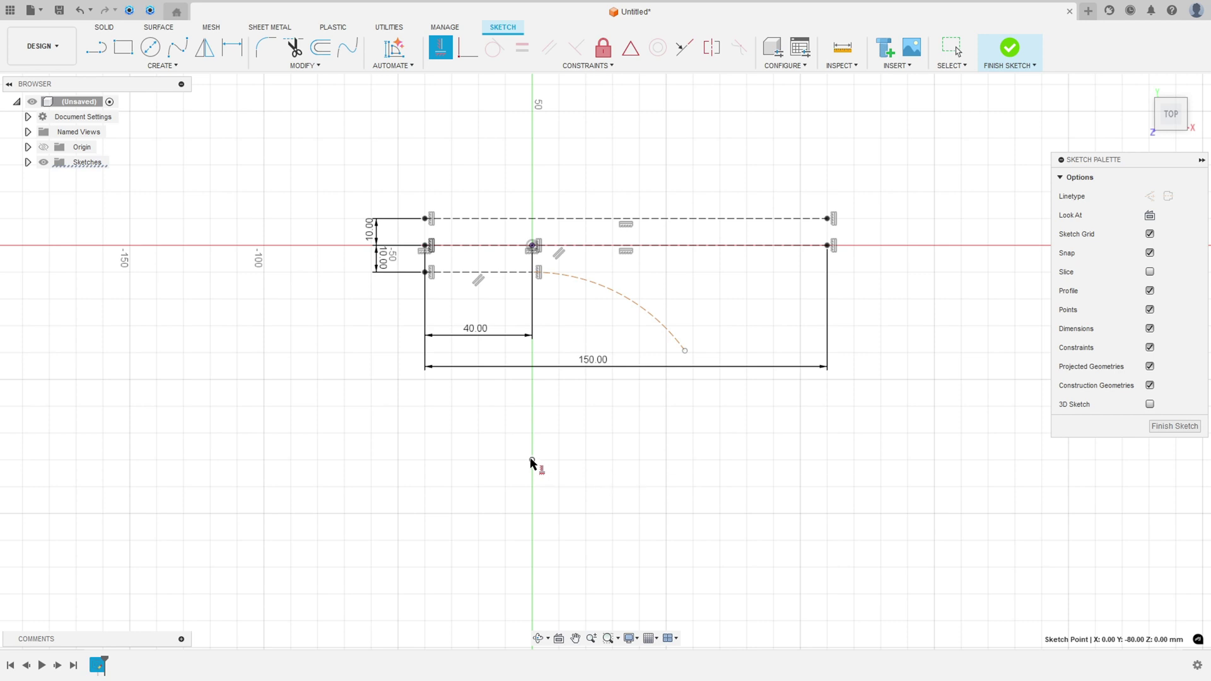
pyautogui.click(533, 246)
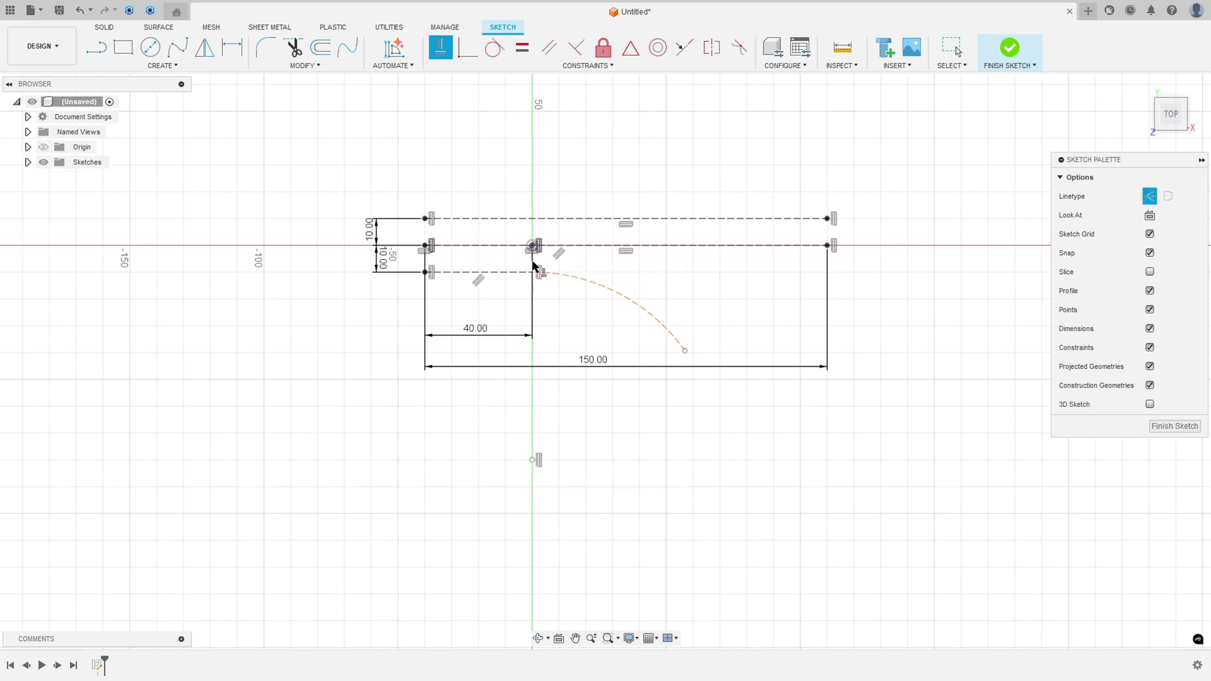
# Dimension the construction arc's radius at 150 mm
pyautogui.click(231, 45)
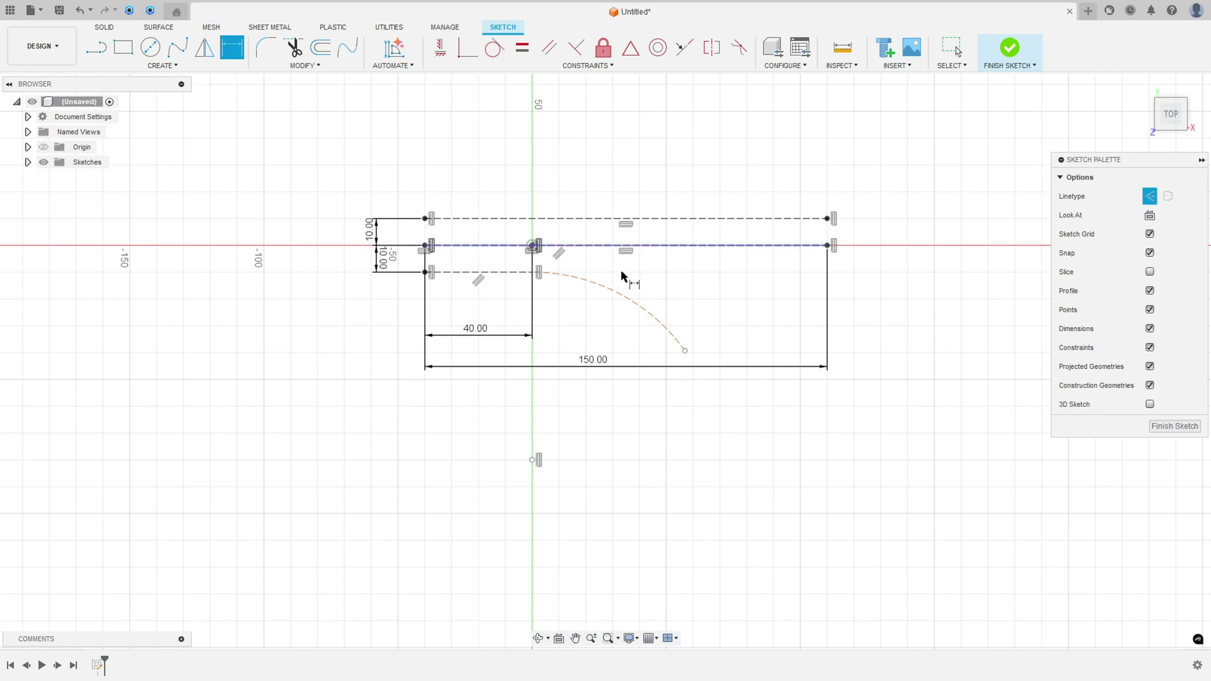
pyautogui.click(632, 305)
pyautogui.click(589, 344)
pyautogui.write('150')
pyautogui.press('Return')
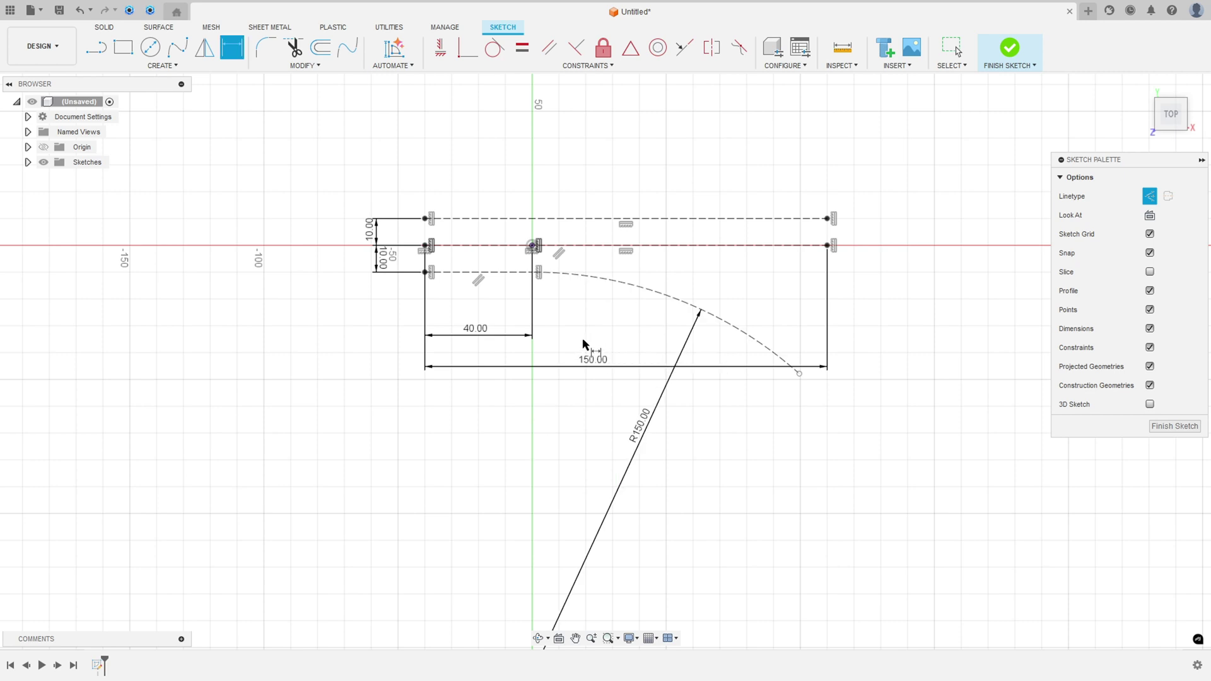
# Move the 40 mm and 150 mm linear dimensions farther below the axes and finish the sketch
pyautogui.moveTo(592, 360); pyautogui.dragTo(586, 415)
pyautogui.moveTo(482, 336); pyautogui.dragTo(467, 383)
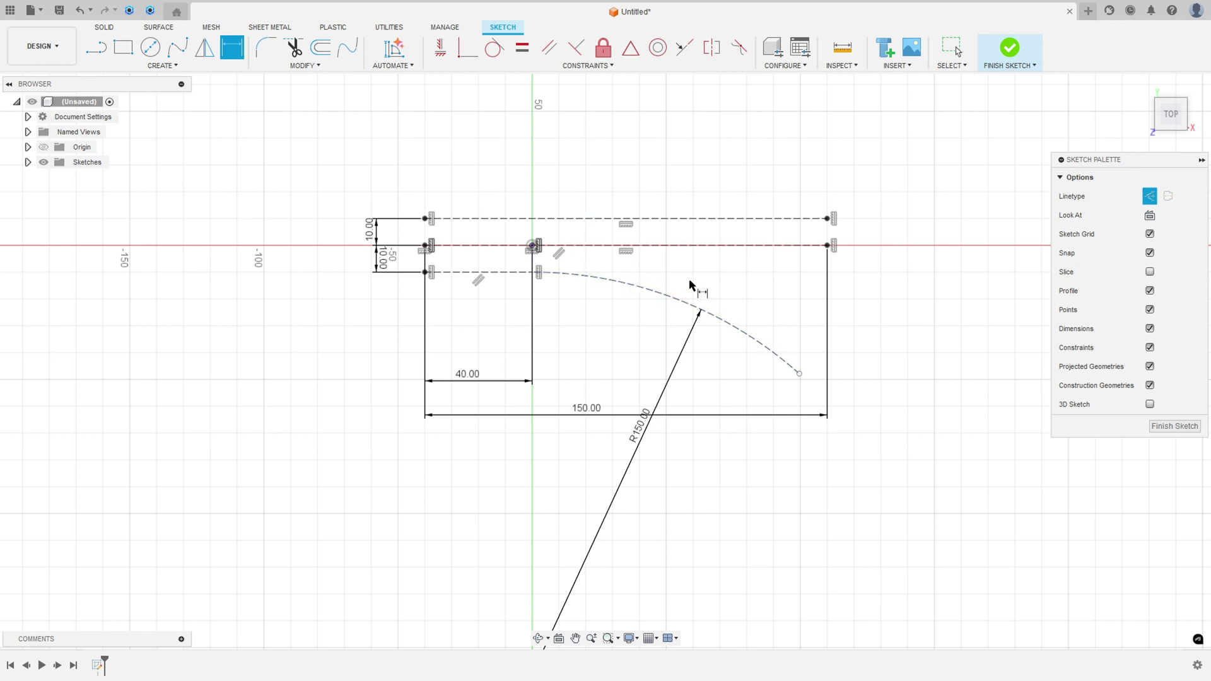
pyautogui.click(1006, 55)
pyautogui.click(1141, 90)
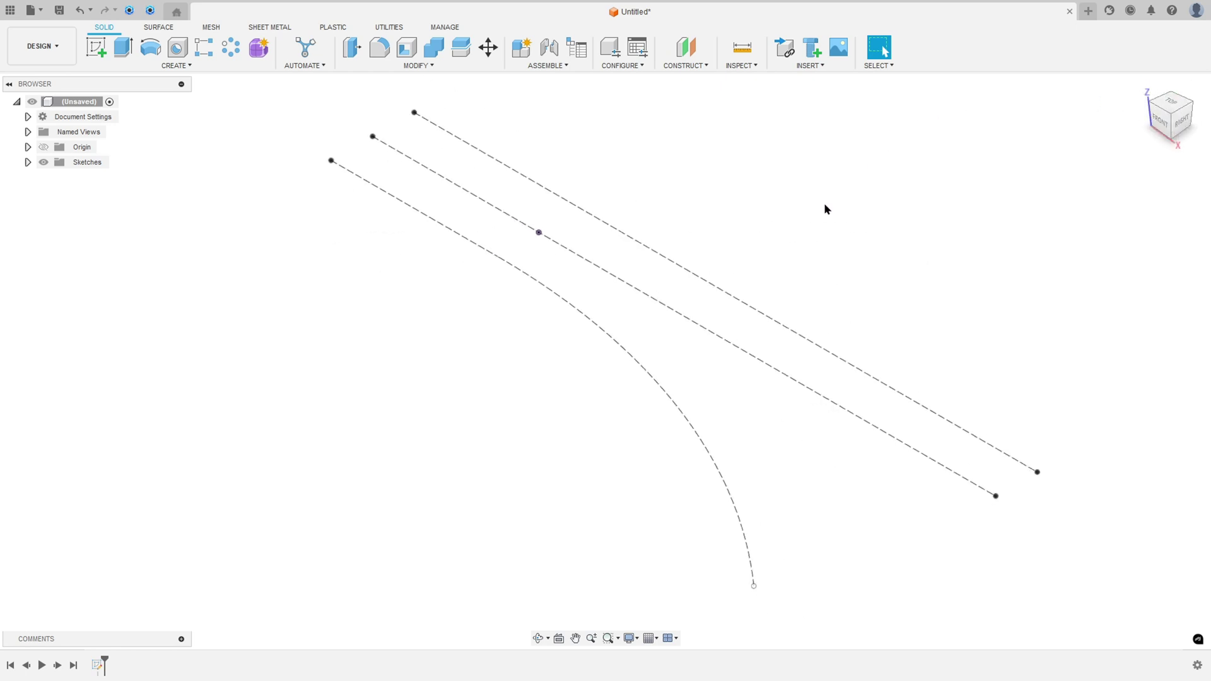
# Create an offset construction plane from the YZ plane with extent To Object, reaching the central line's endpoint 40 mm from the origin
pyautogui.click(696, 67)
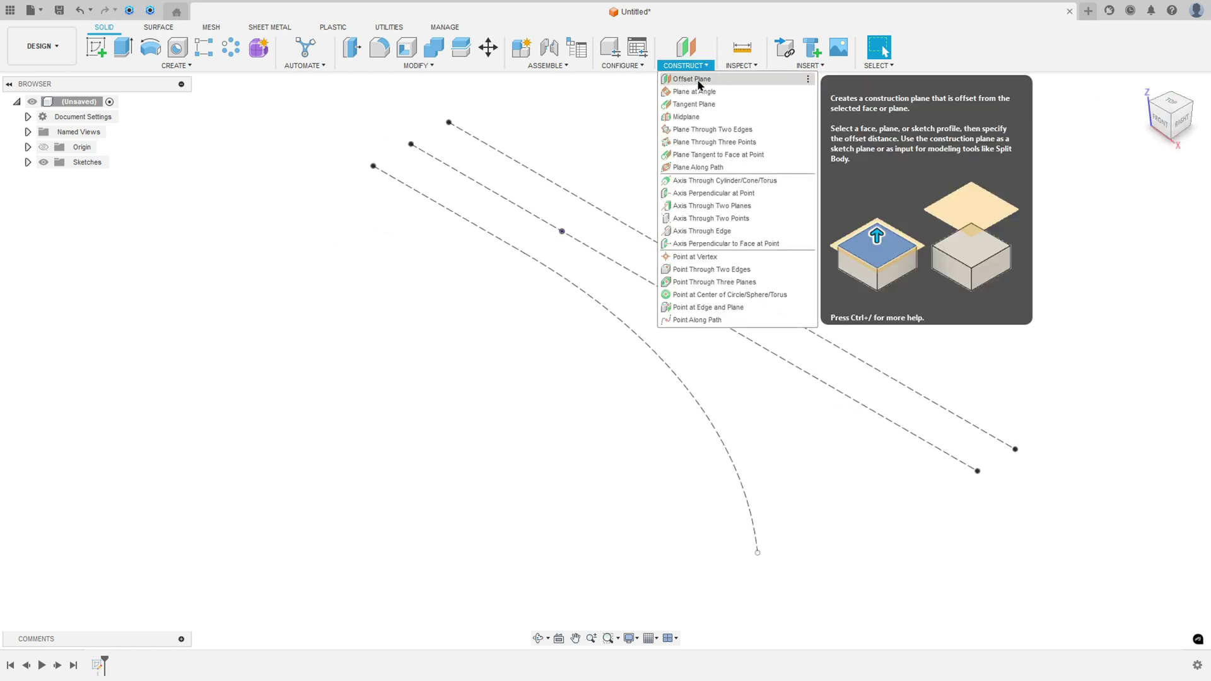
pyautogui.click(696, 79)
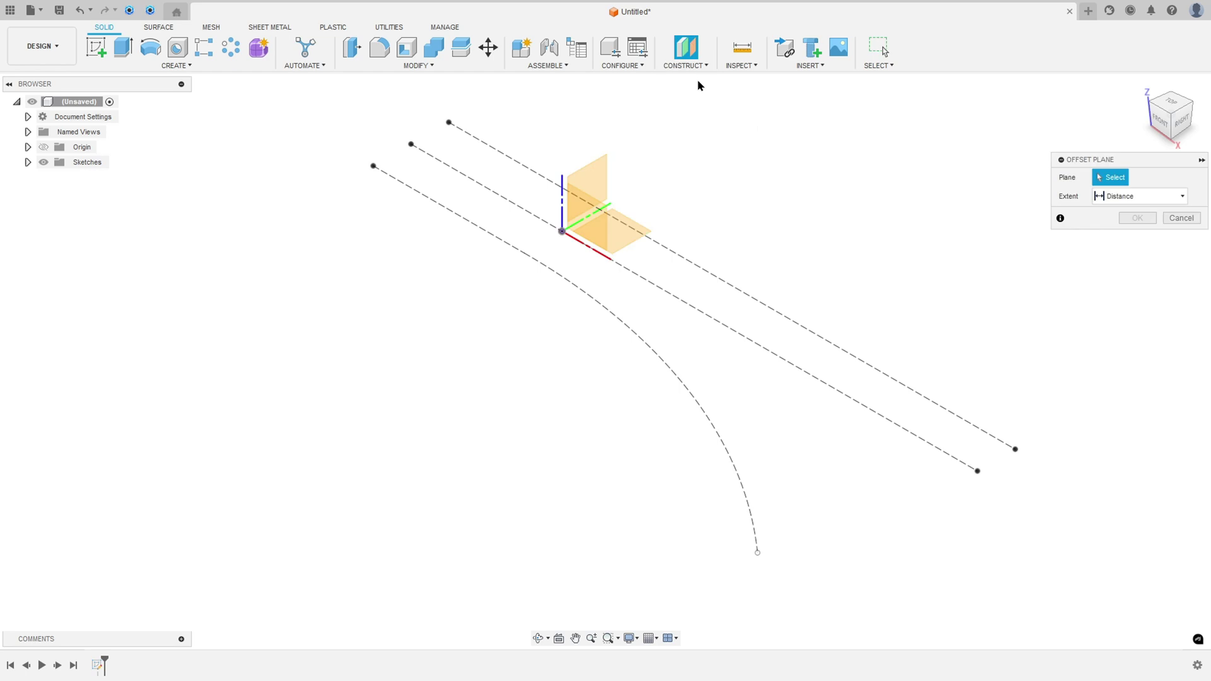
pyautogui.click(600, 167)
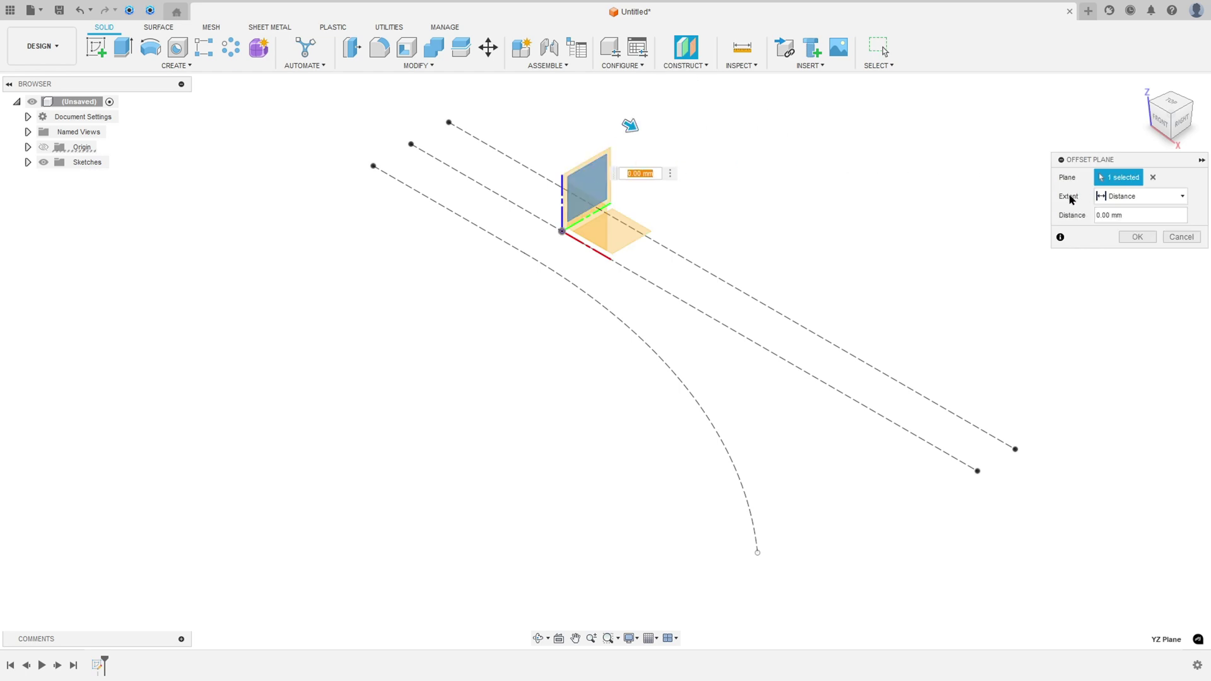
pyautogui.click(1142, 197)
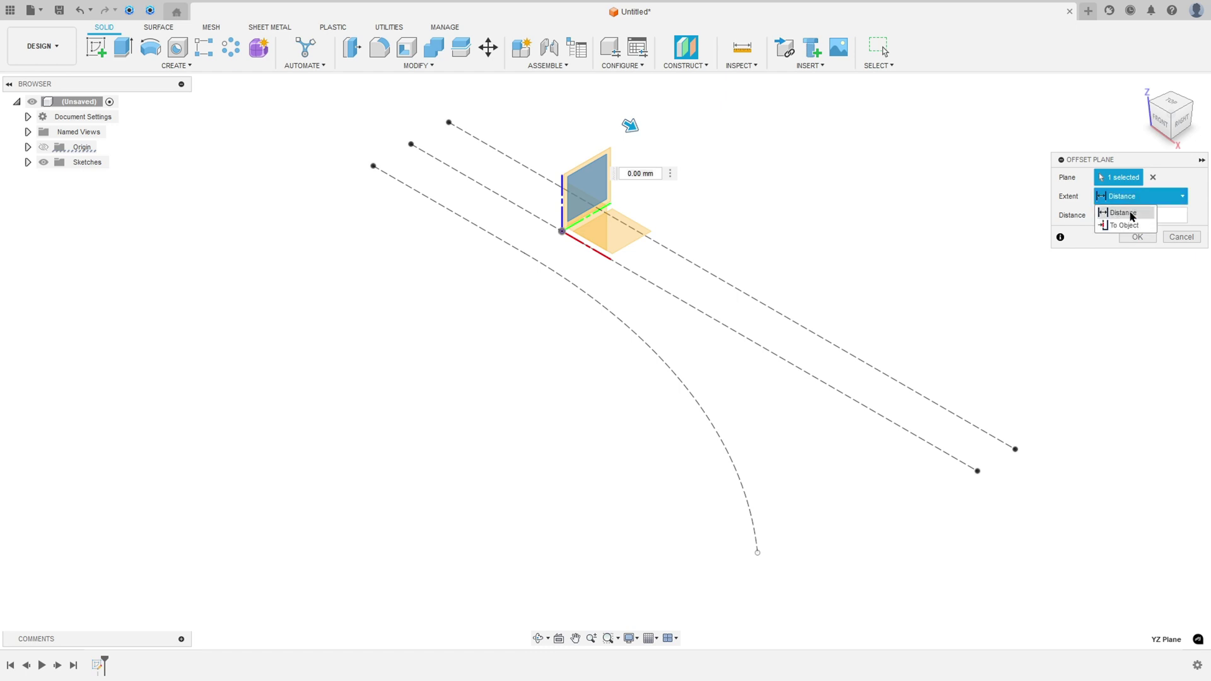
pyautogui.click(1125, 225)
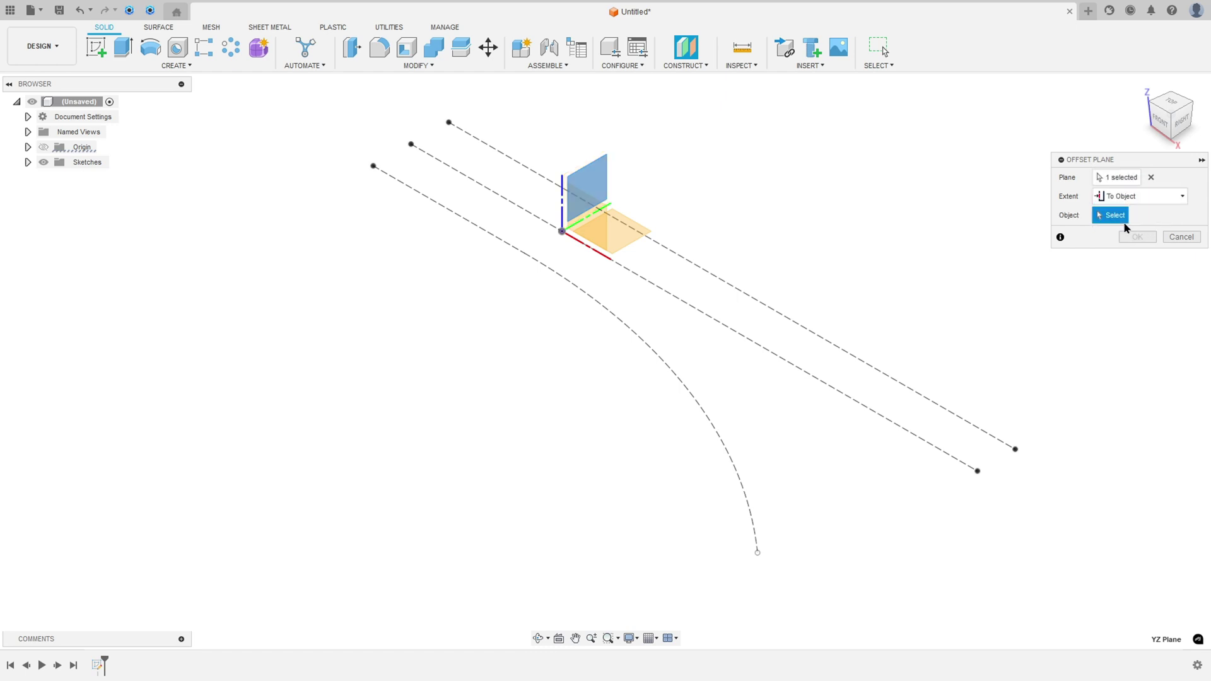
pyautogui.click(412, 146)
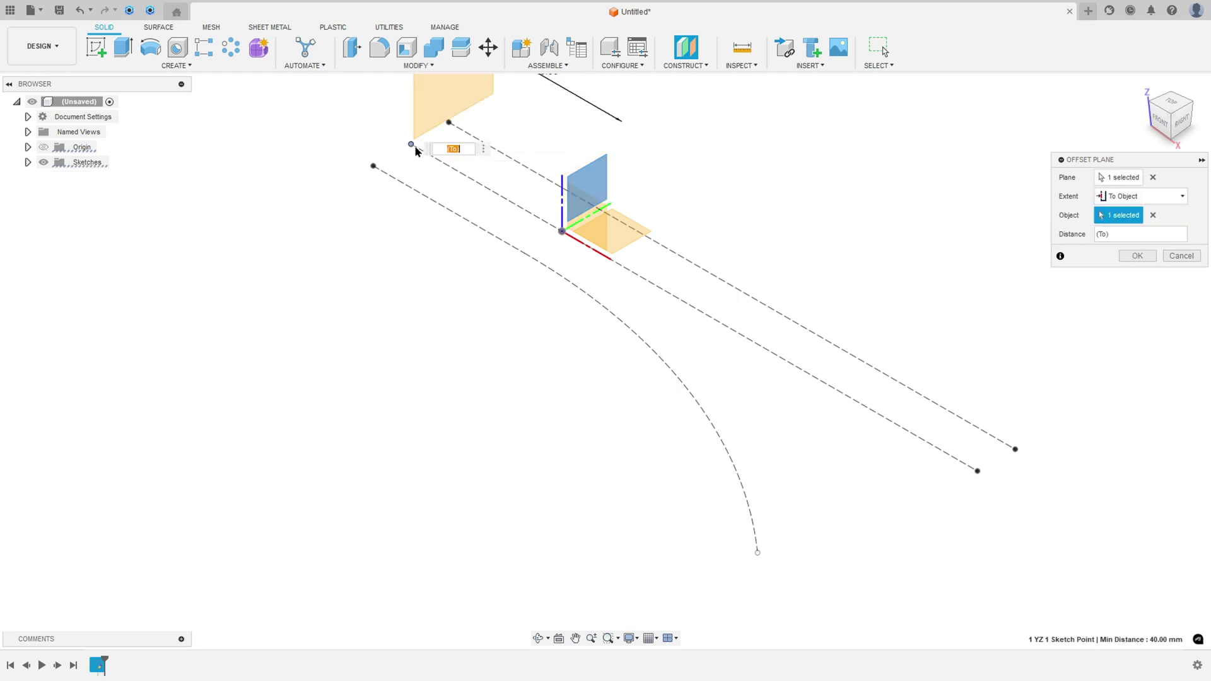
pyautogui.scroll(-2, 411, 147)
pyautogui.moveTo(411, 147); pyautogui.dragTo(530, 381, button='middle')
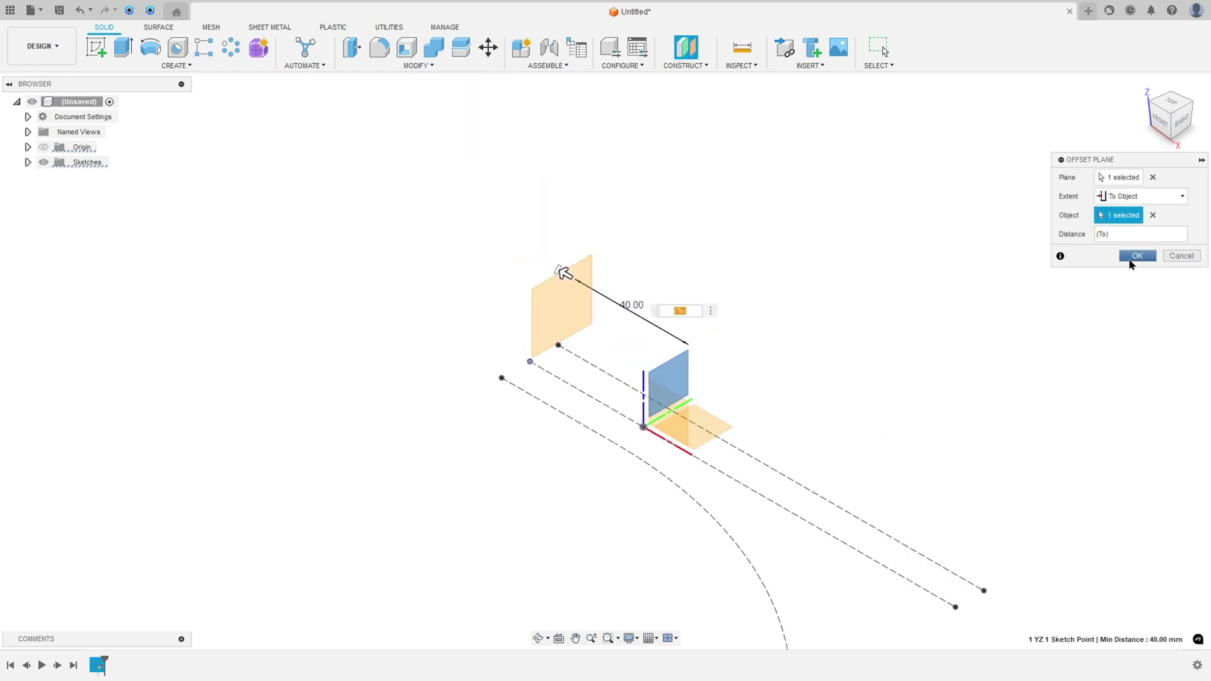
pyautogui.click(1136, 256)
pyautogui.keyDown('shift'); pyautogui.moveTo(504, 358); pyautogui.dragTo(562, 316, button='middle'); pyautogui.keyUp('shift')
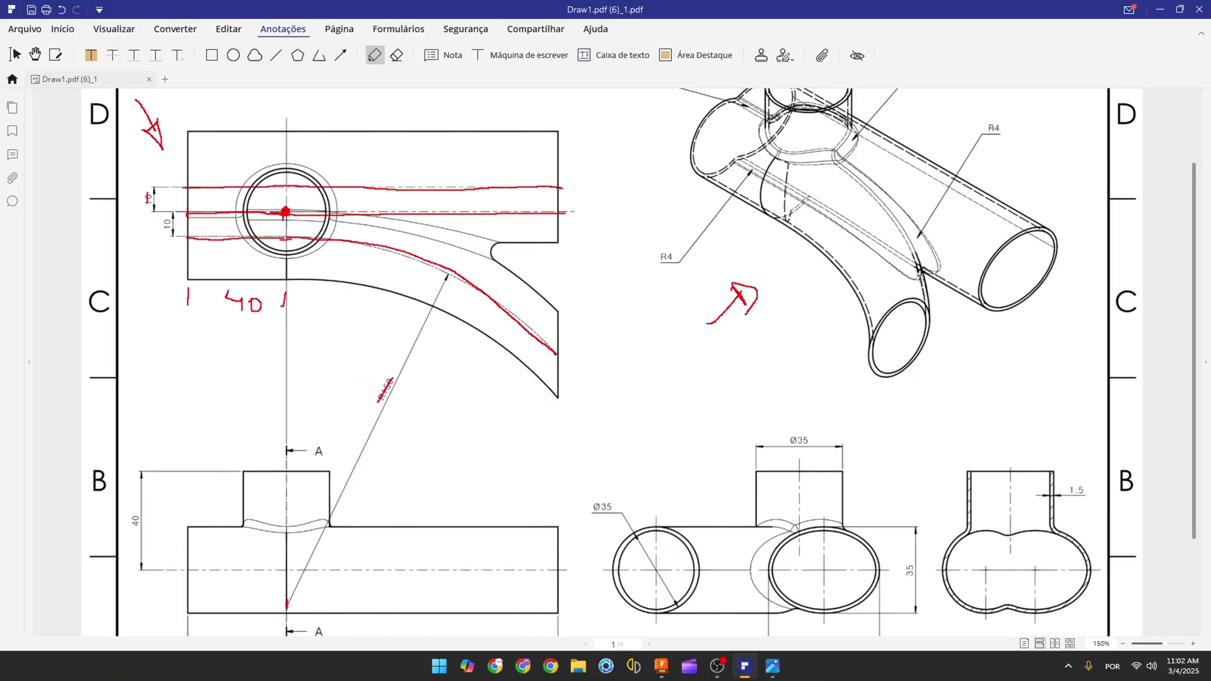
# Switch to the PDF drawing and mark the Ø35 circular opening and the elliptical branch opening in the side view with arrows
pyautogui.scroll(-2, 856, 443)
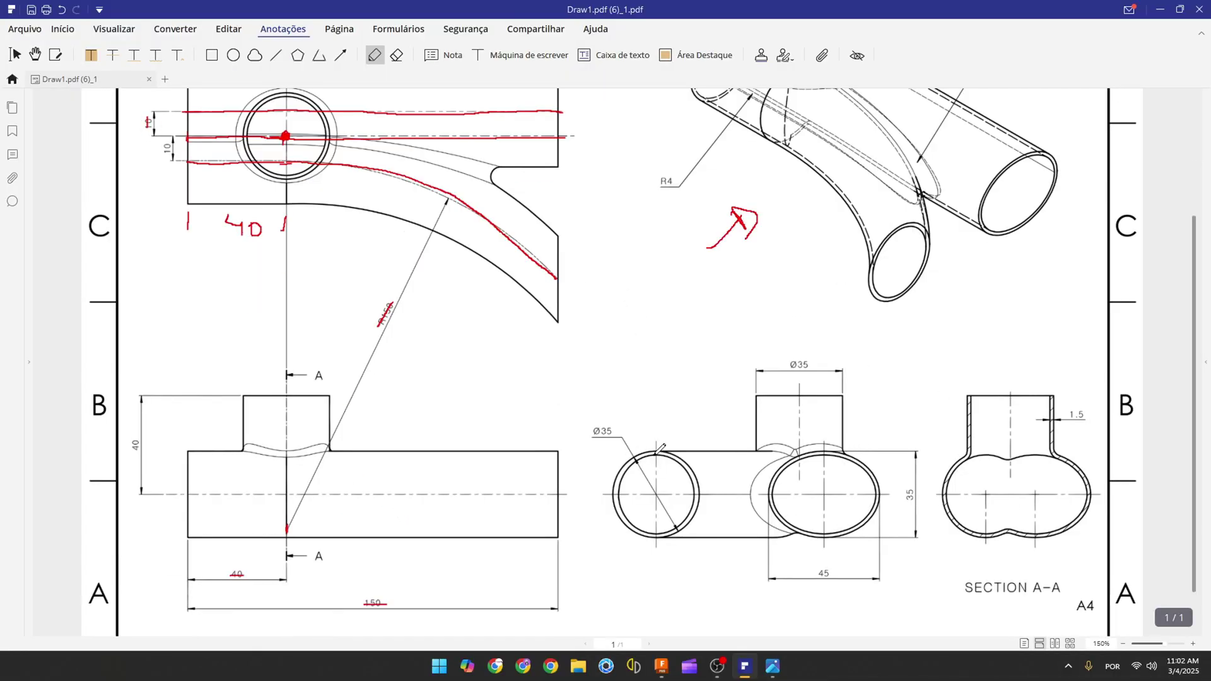
pyautogui.moveTo(607, 391); pyautogui.dragTo(621, 418)
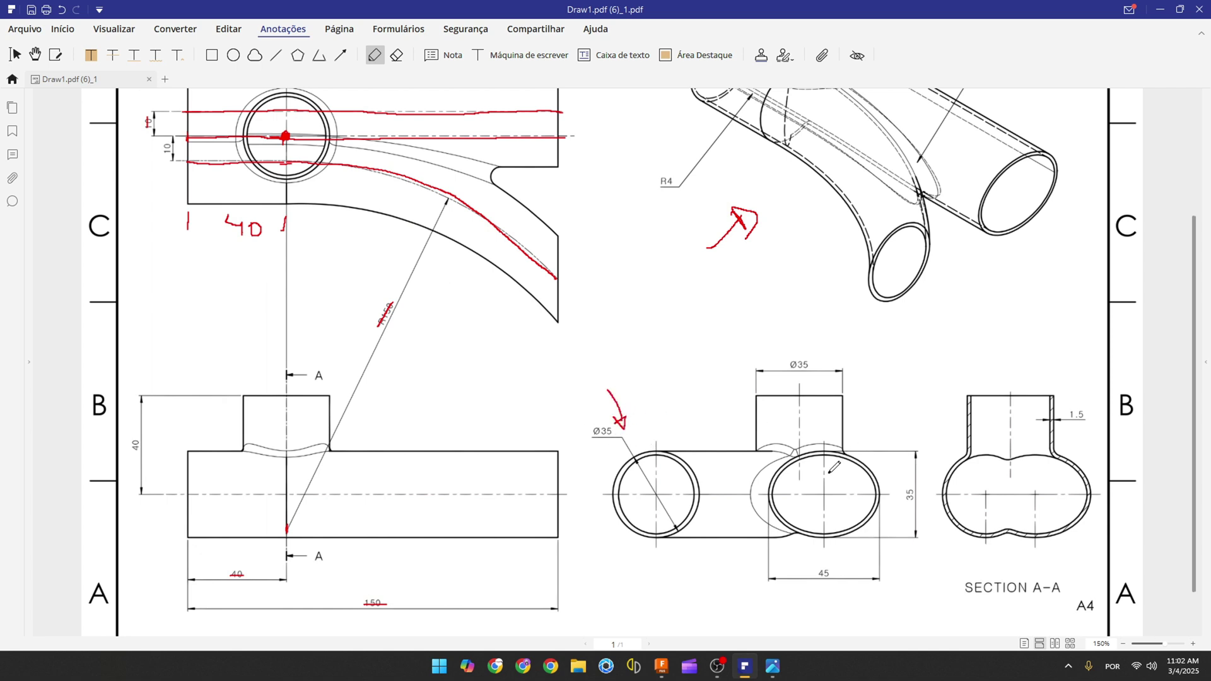
pyautogui.moveTo(881, 402); pyautogui.dragTo(876, 426)
pyautogui.scroll(3, 644, 344)
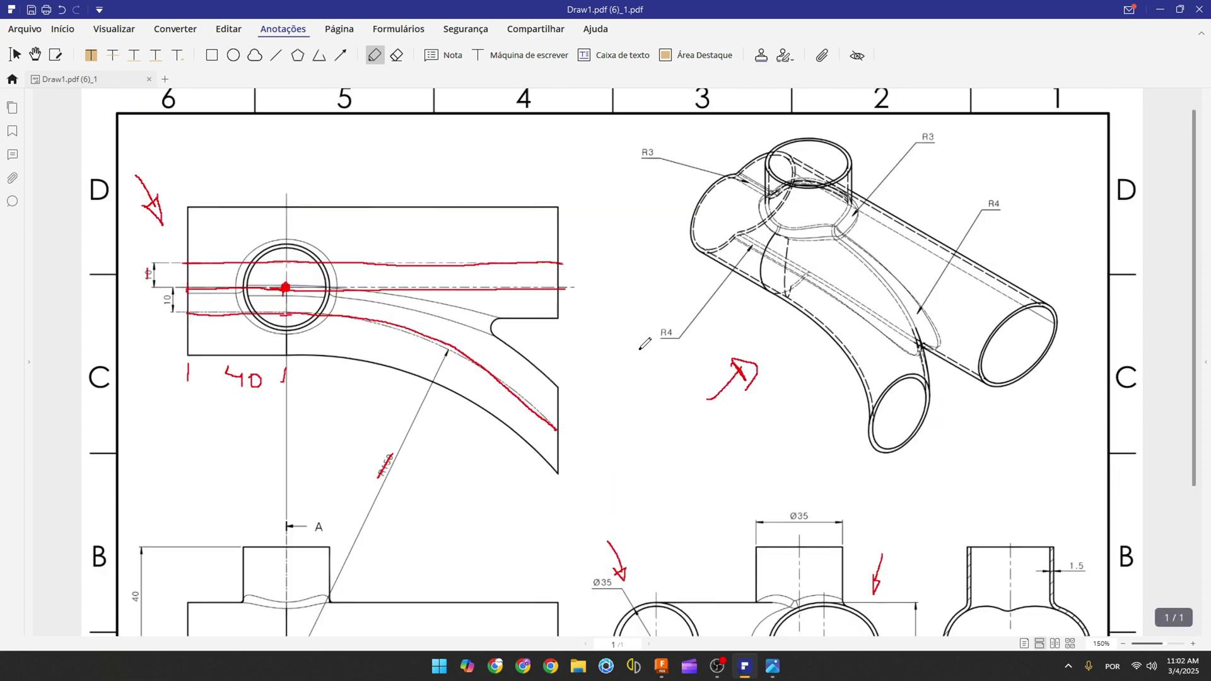
pyautogui.scroll(-4, 645, 344)
pyautogui.scroll(3, 645, 344)
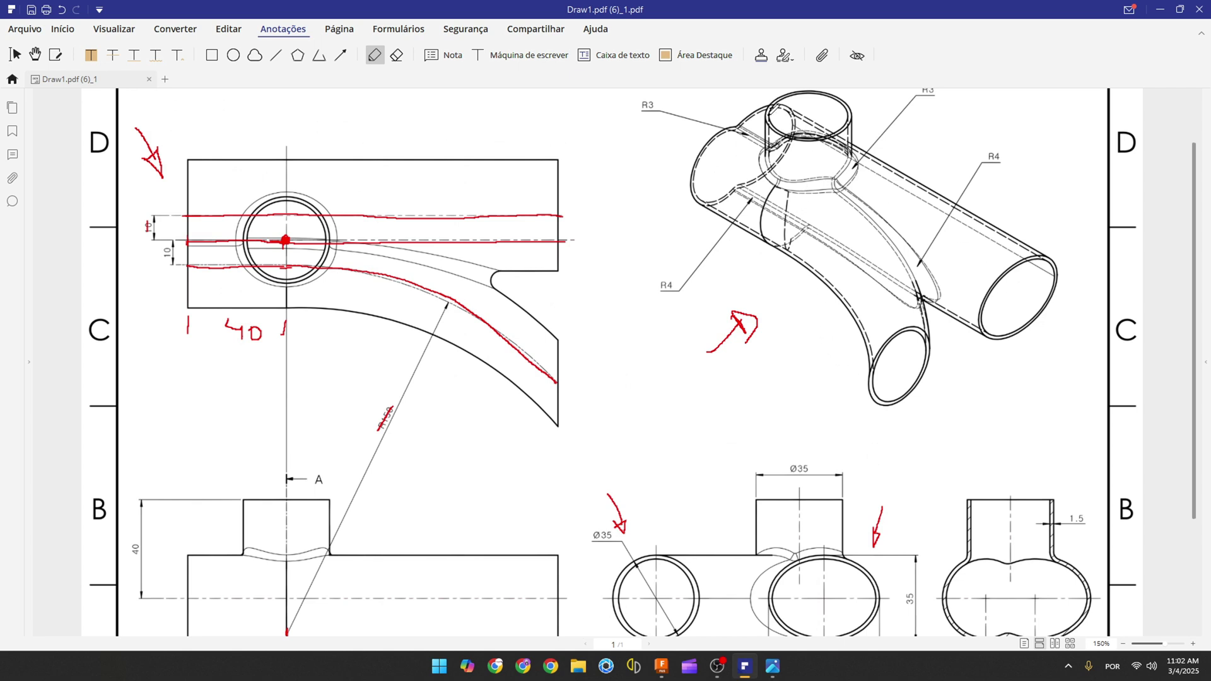
# Switch to Fusion and start a sketch on the offset construction plane at the end of the axes
pyautogui.click(662, 667)
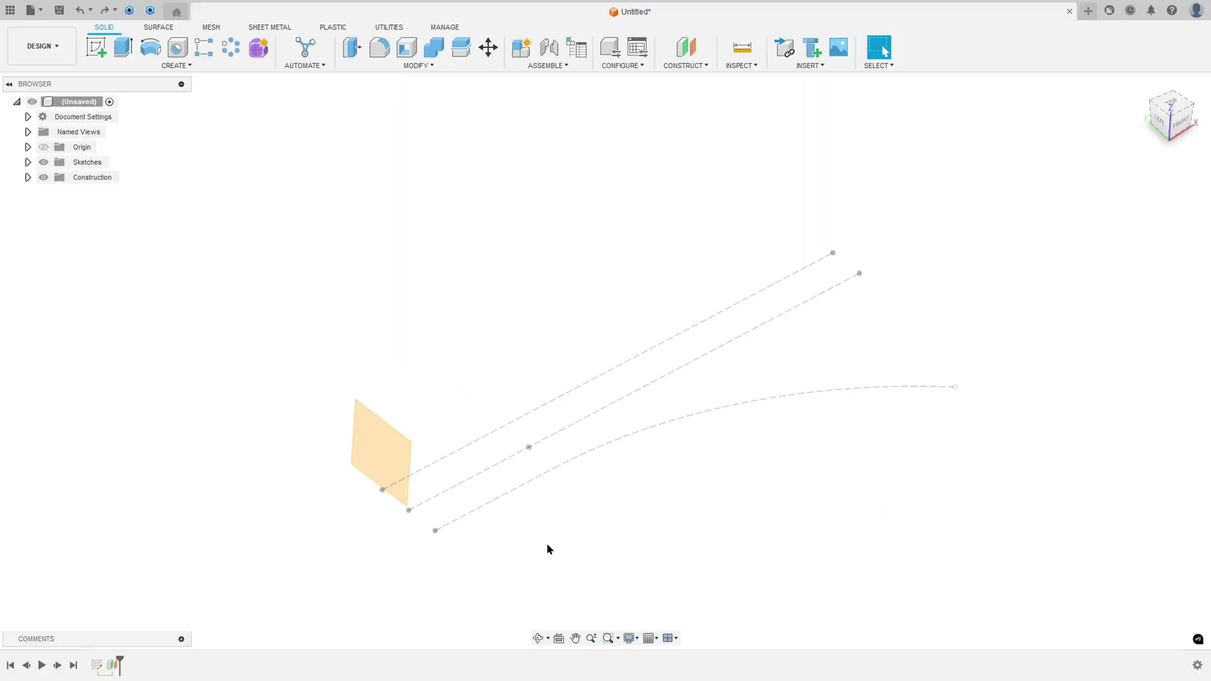
pyautogui.click(176, 65)
pyautogui.click(108, 99)
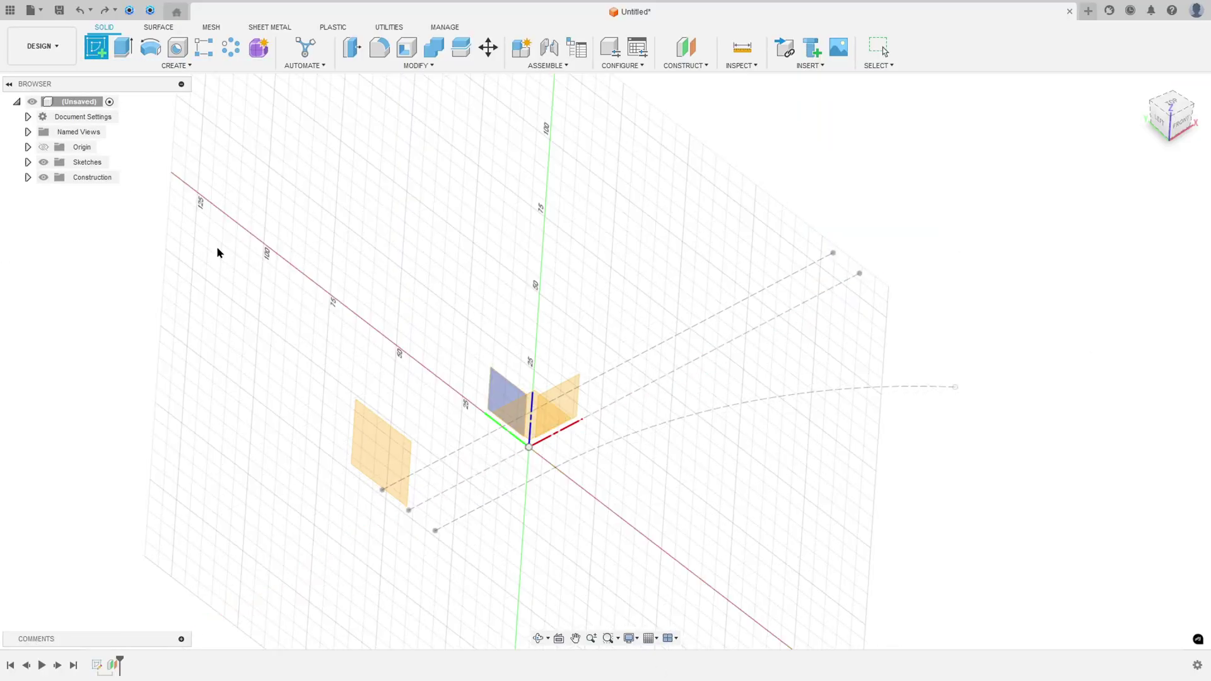
pyautogui.click(371, 439)
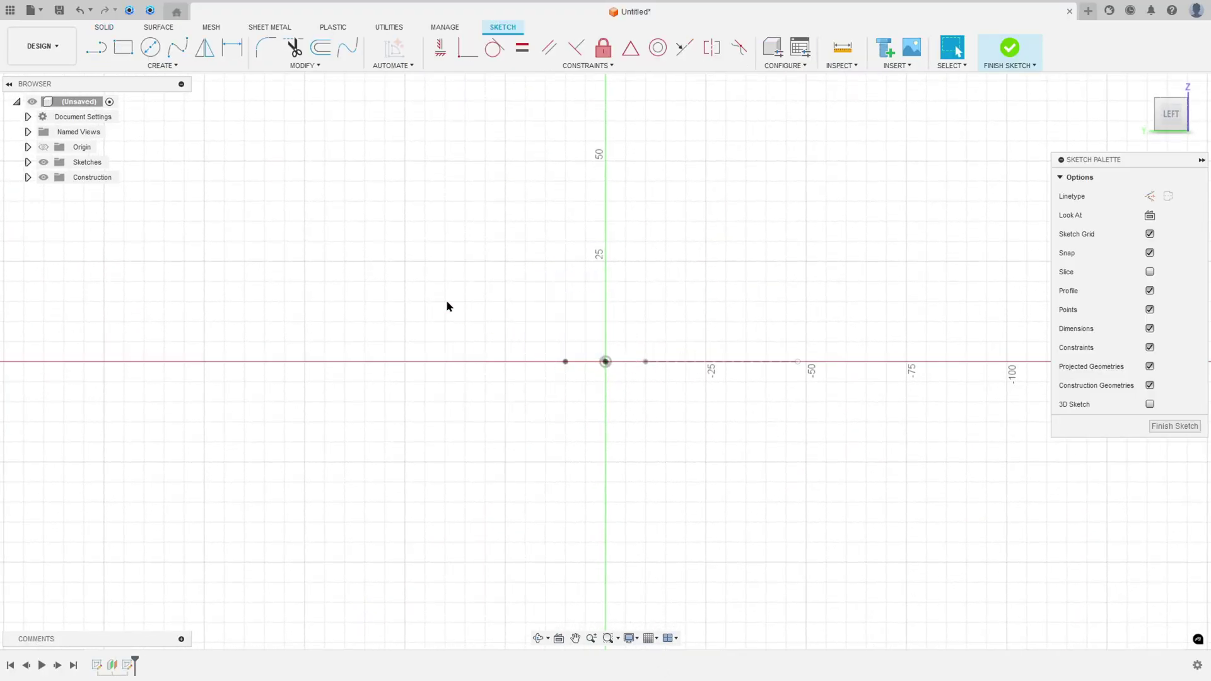
# Project the near endpoints of the straight outer axis and the curved axis into the sketch with Projection Link on
pyautogui.click(165, 66)
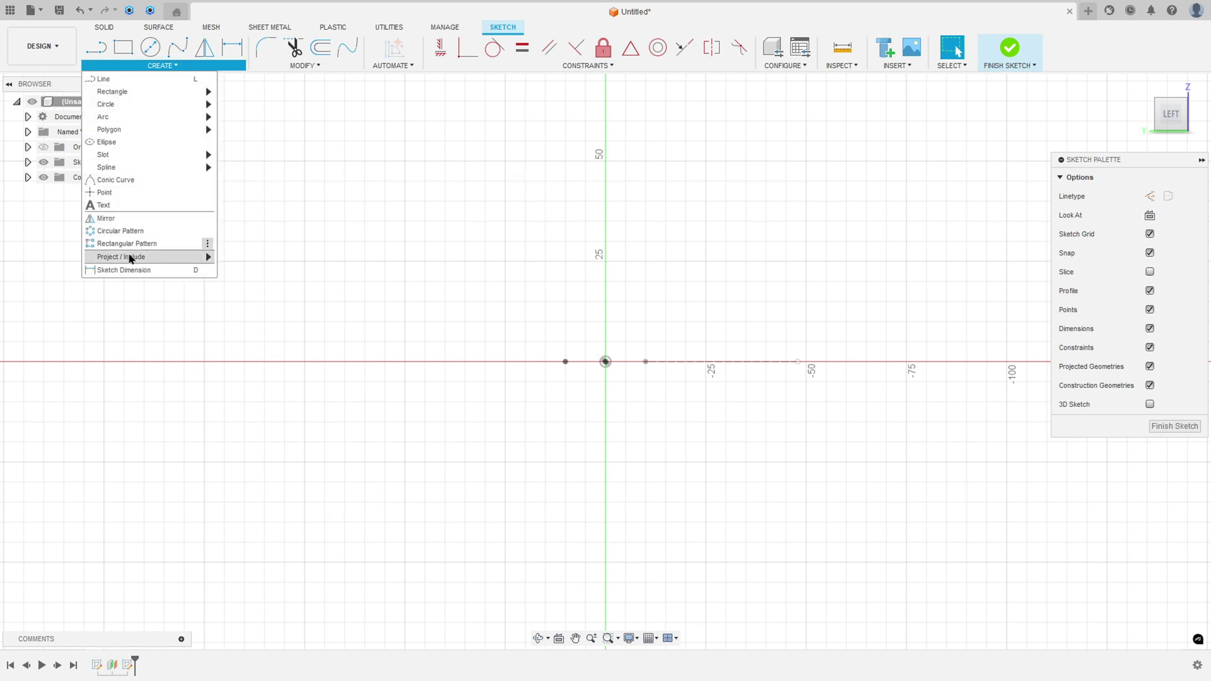
pyautogui.moveTo(190, 261)
pyautogui.click(234, 258)
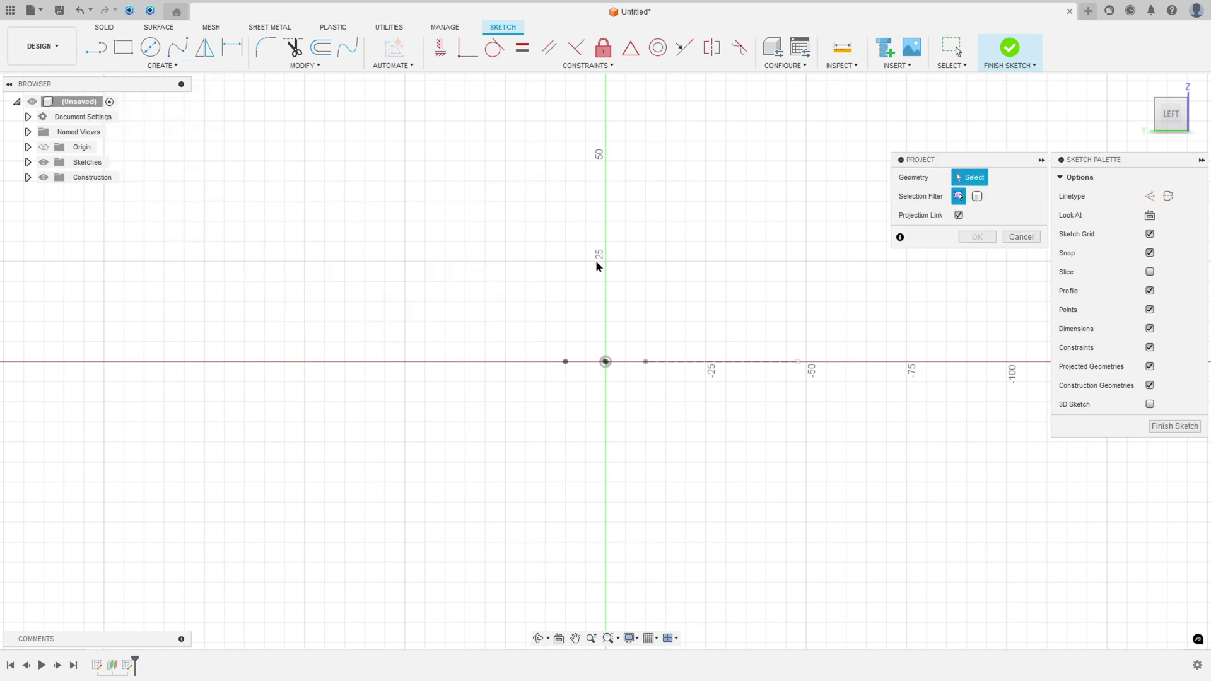
pyautogui.click(562, 403)
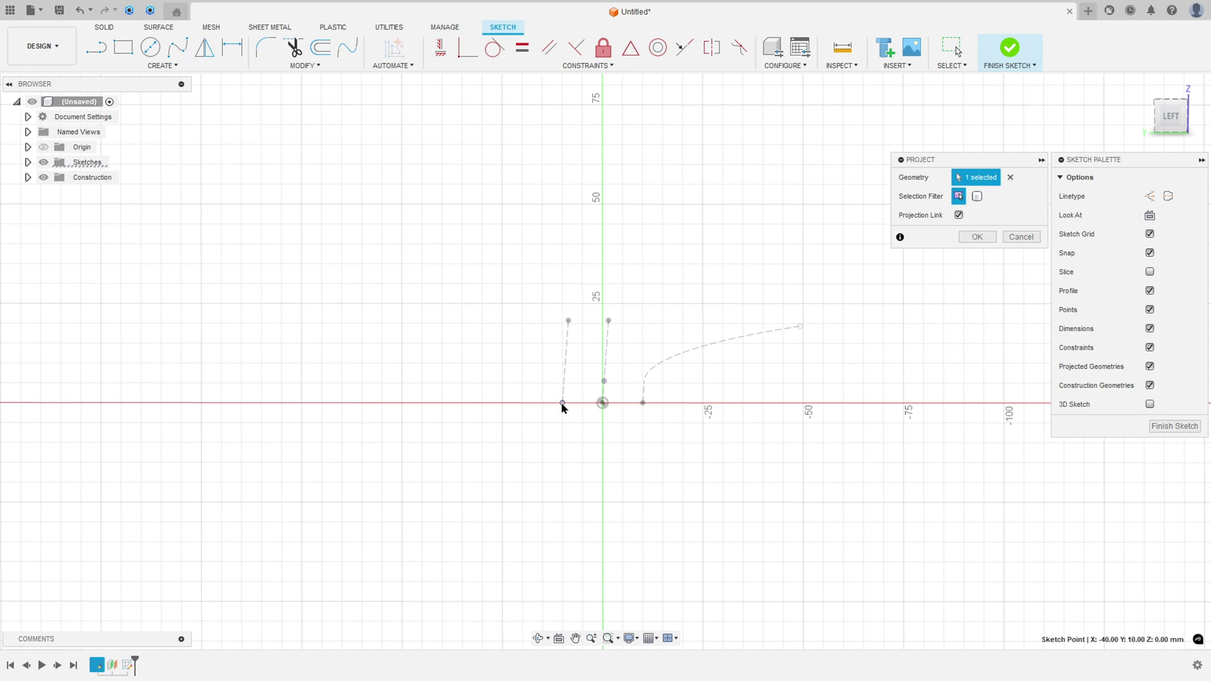
pyautogui.click(643, 403)
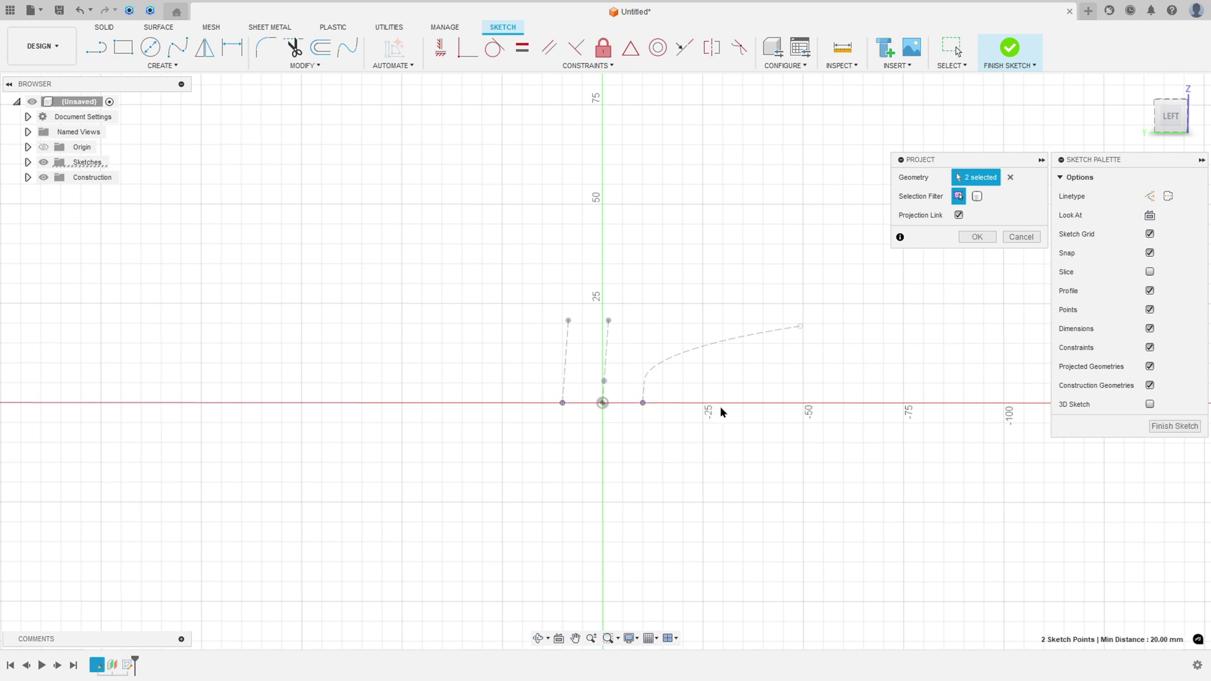
pyautogui.click(977, 237)
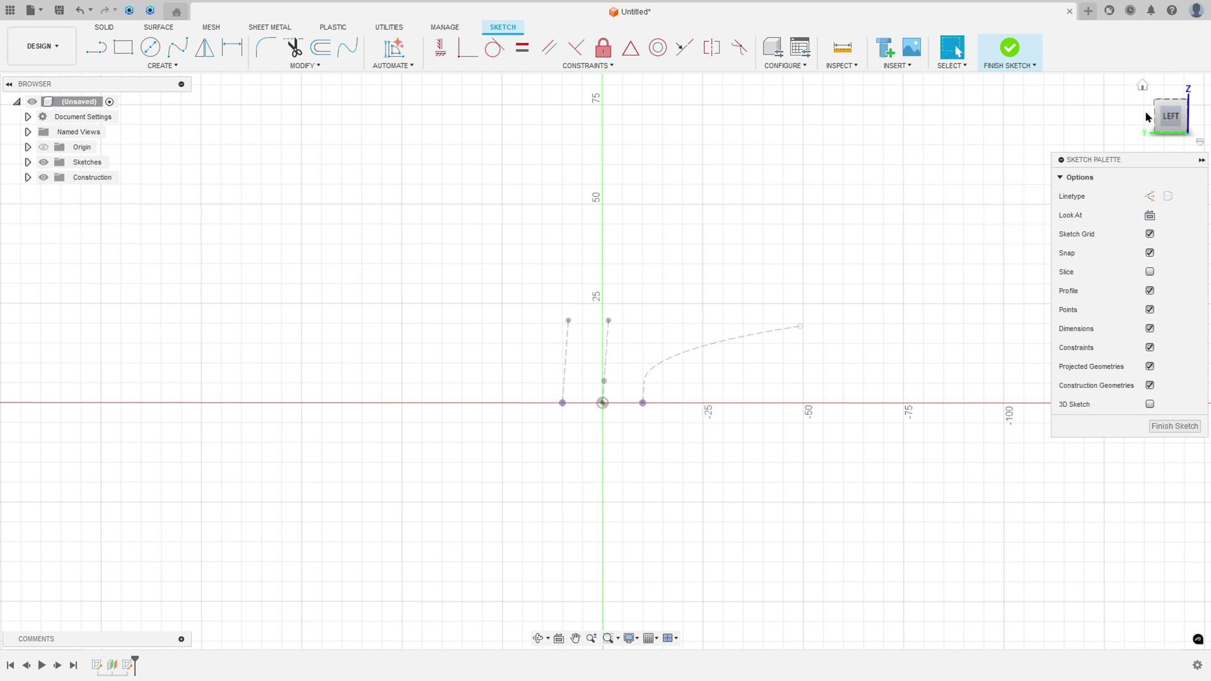
pyautogui.click(1171, 114)
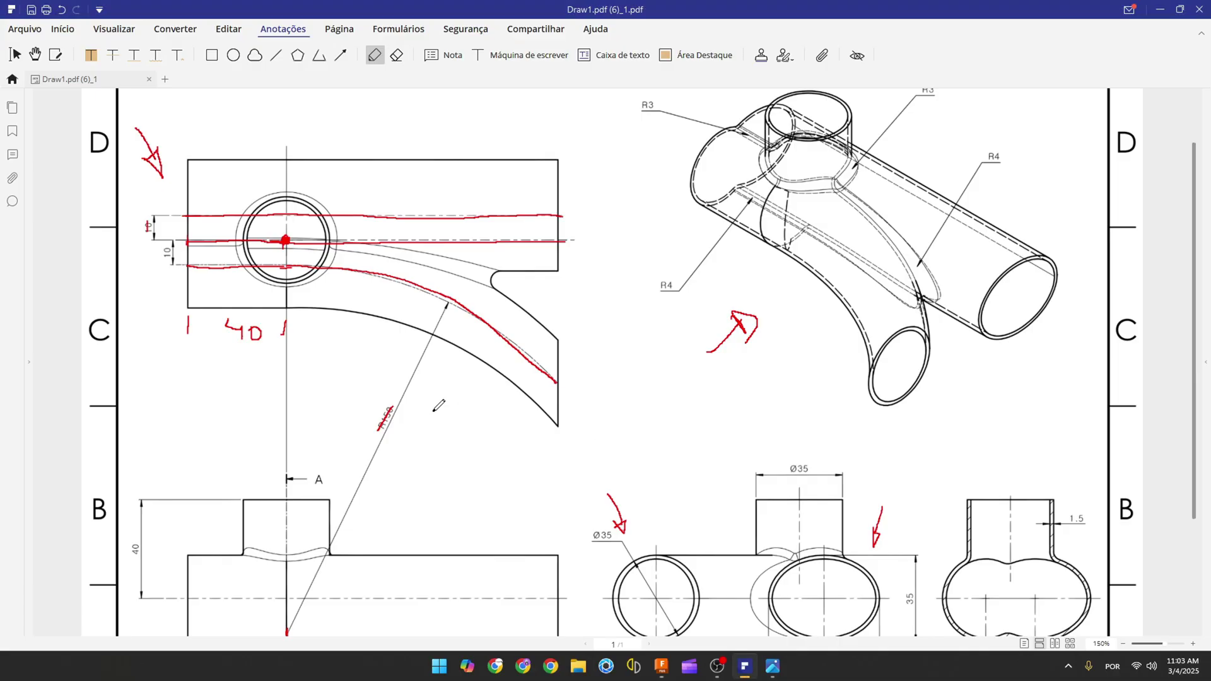
# Switch to the PDF drawing, strike through the Ø35 label of the circular opening and trace the curved branch axis in the plan view
pyautogui.scroll(-1, 610, 452)
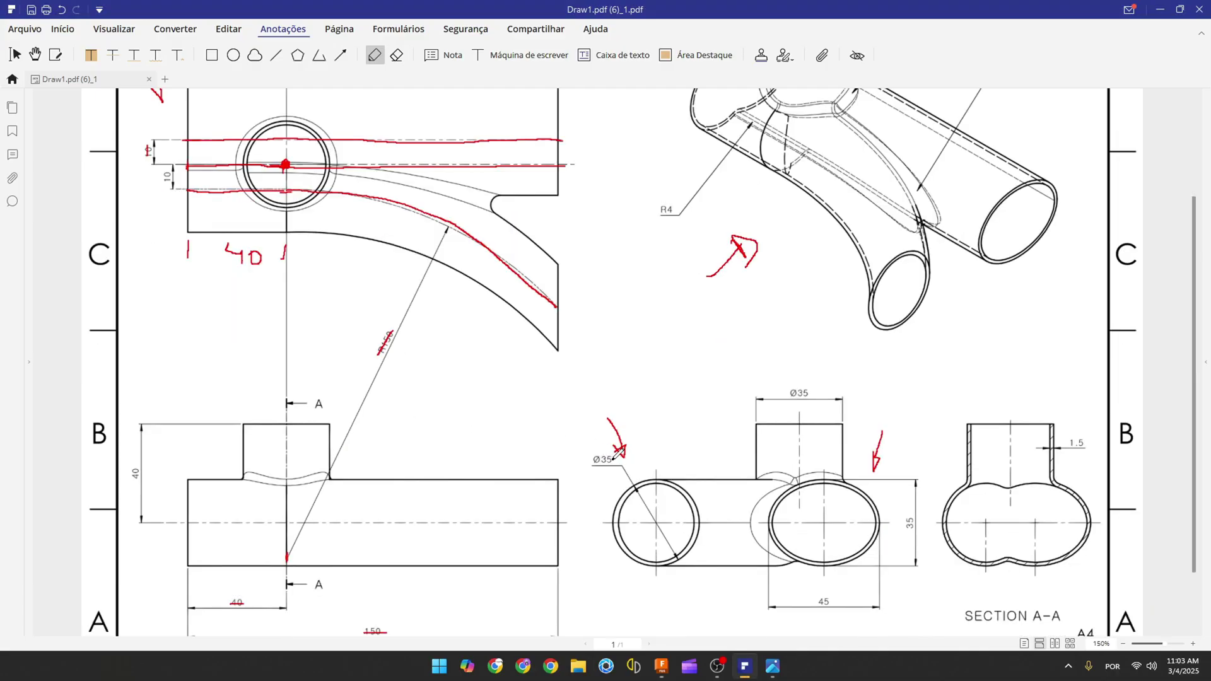
pyautogui.moveTo(595, 460); pyautogui.dragTo(618, 457)
pyautogui.scroll(2, 464, 365)
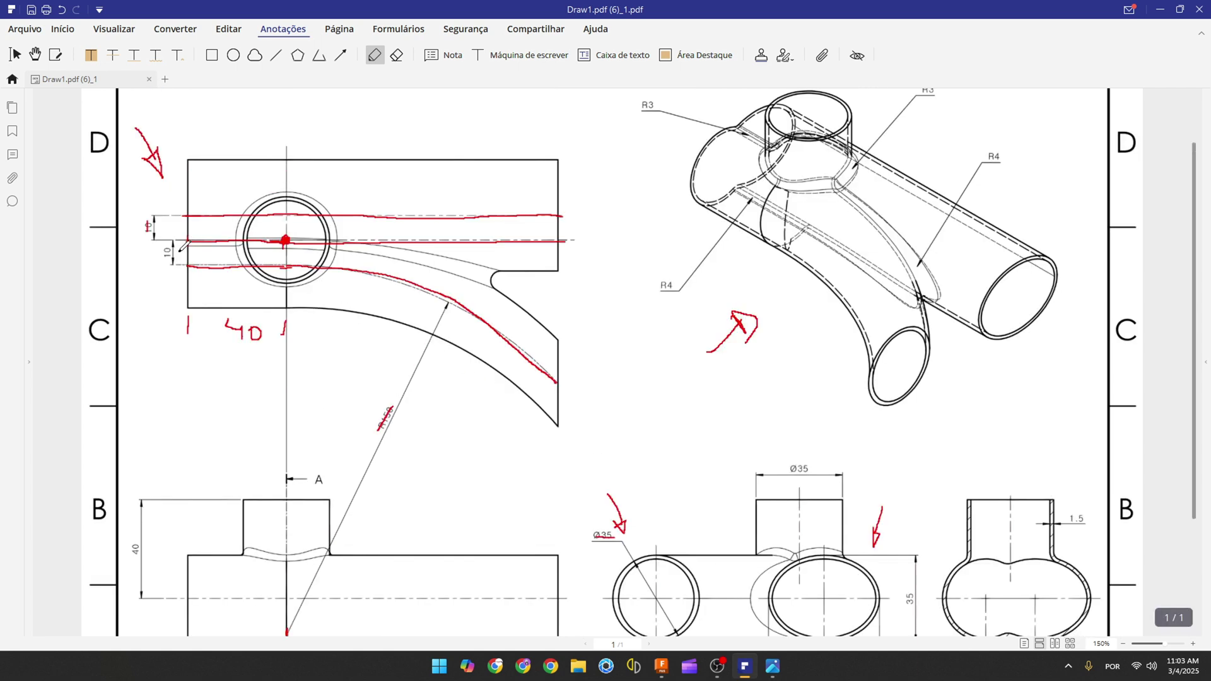
pyautogui.moveTo(185, 268)
pyautogui.mouseDown()
pyautogui.moveTo(329, 270)
pyautogui.moveTo(396, 287)
pyautogui.moveTo(526, 364)
pyautogui.mouseUp()
# Switch to Fusion, draw a 35 mm diameter circle centred on the curved axis's projected endpoint and move its dimension outside the circle
pyautogui.click(662, 666)
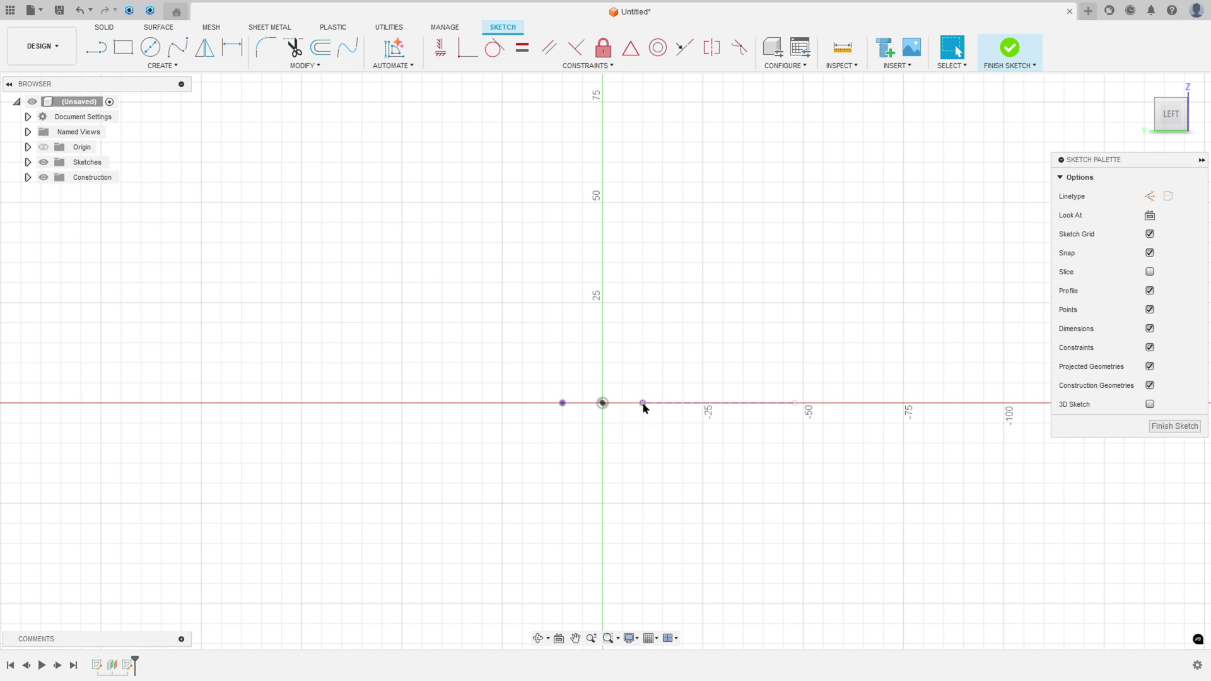
pyautogui.click(150, 46)
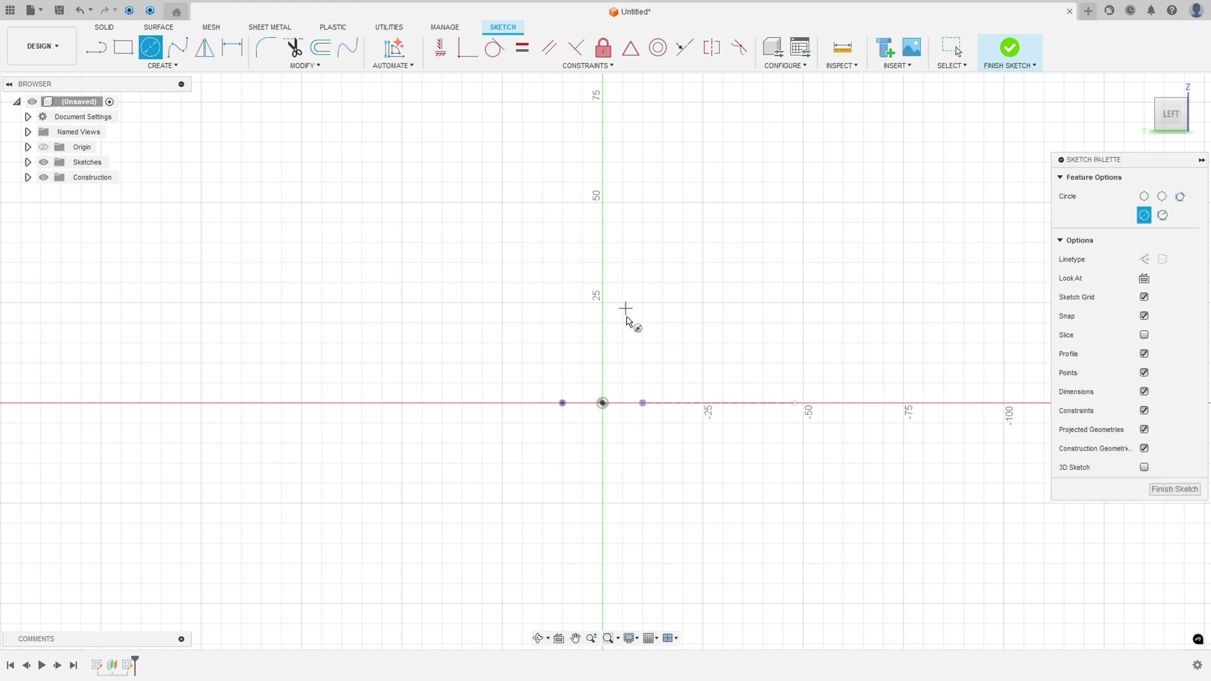
pyautogui.click(643, 402)
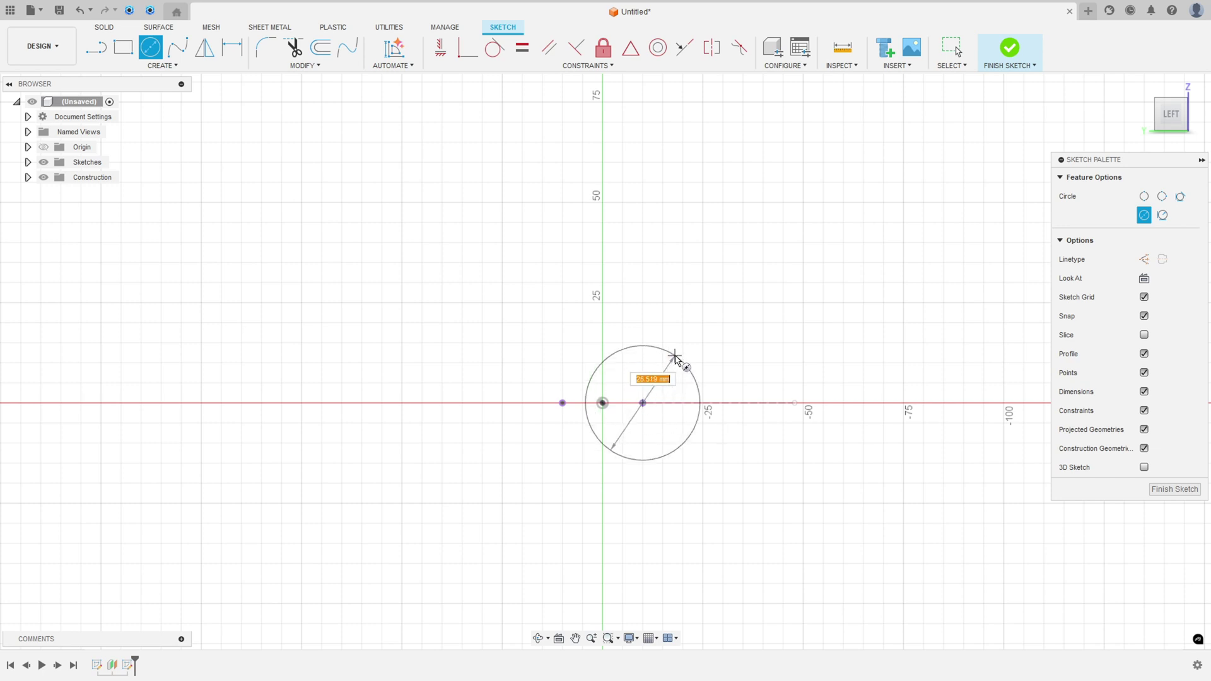
pyautogui.write('35')
pyautogui.press('Return')
pyautogui.moveTo(656, 370); pyautogui.dragTo(734, 316)
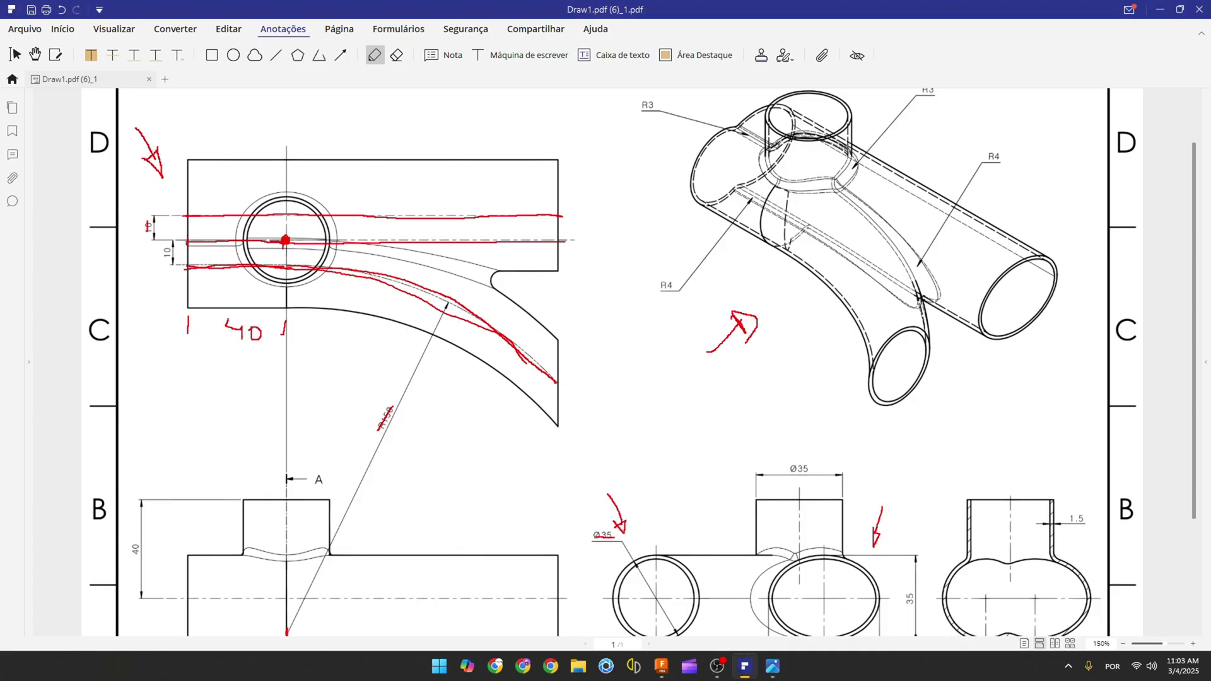
# Switch to the PDF drawing and strike through the ellipse's 45 width and 35 height dimensions in the side view
pyautogui.scroll(-3, 714, 396)
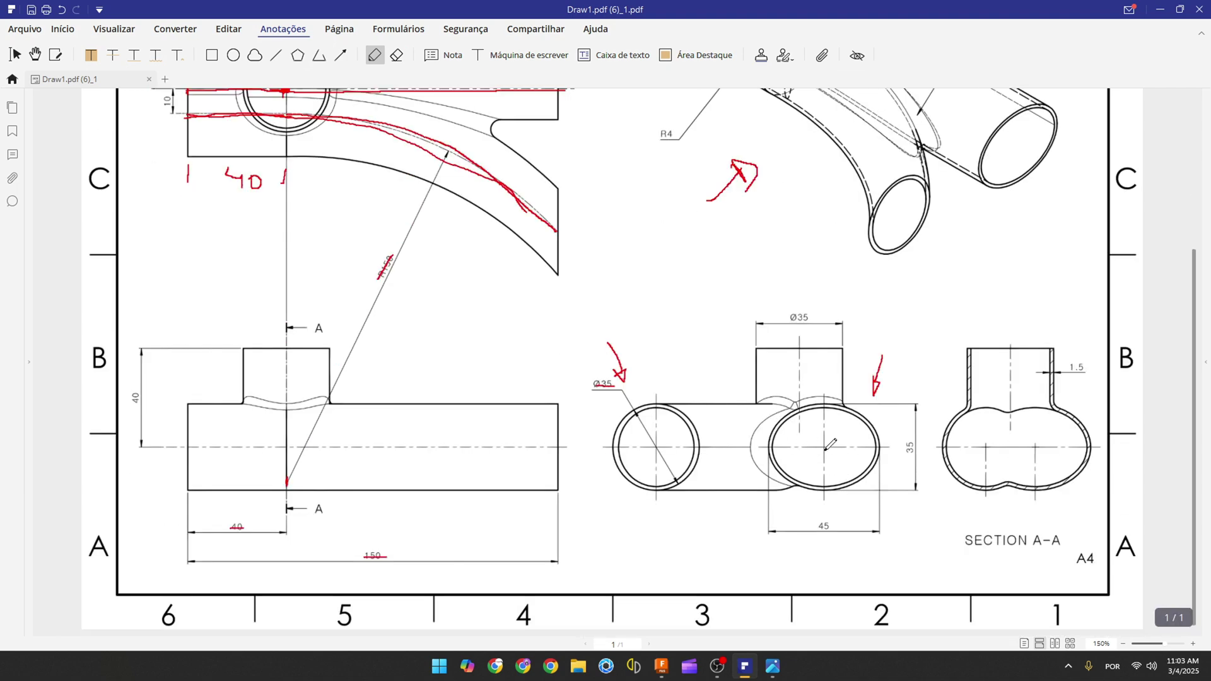
pyautogui.scroll(2, 486, 365)
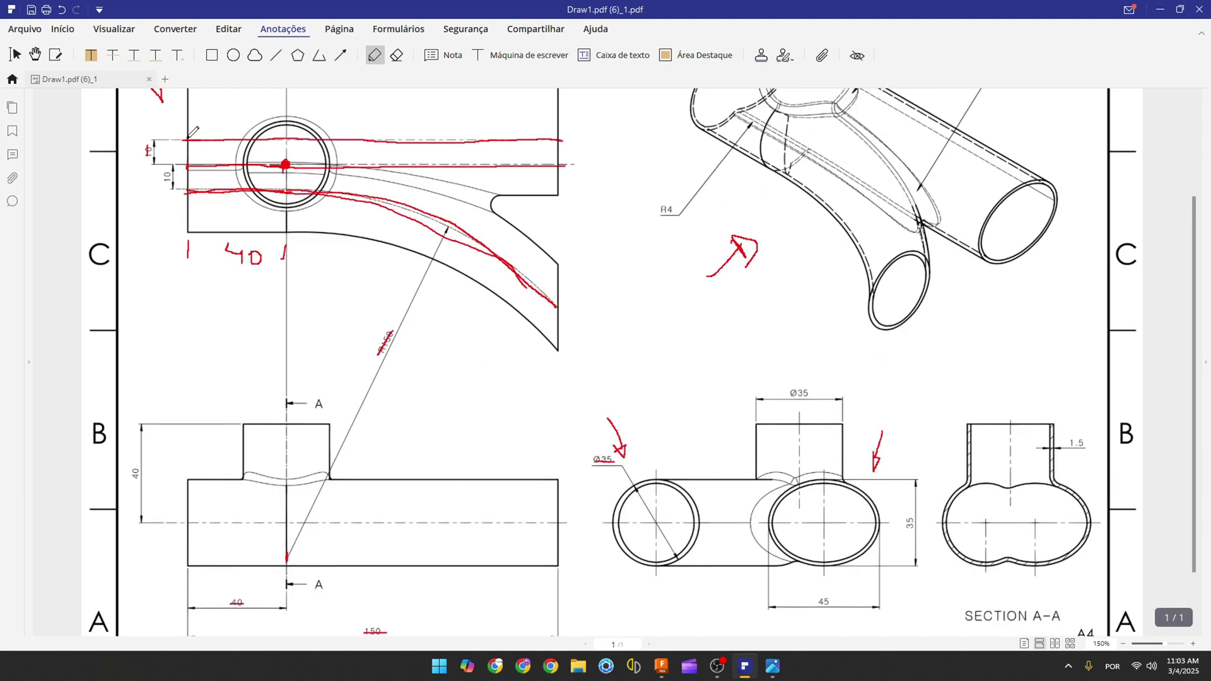
pyautogui.scroll(-2, 798, 344)
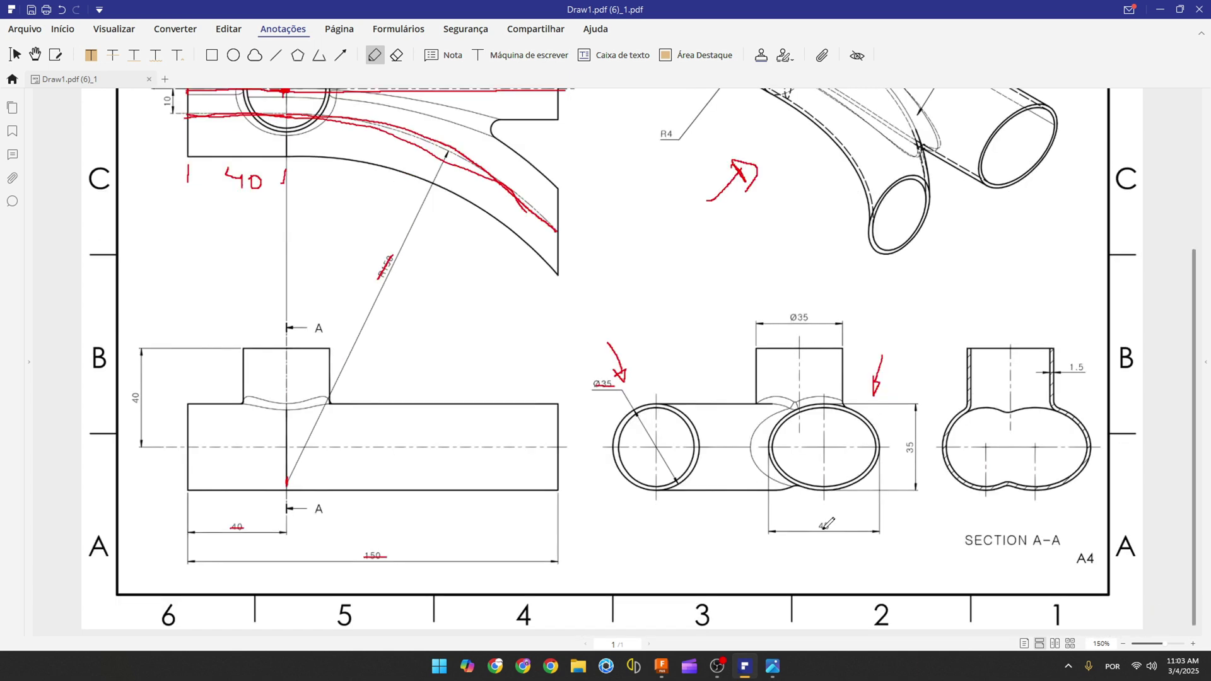
pyautogui.moveTo(818, 528); pyautogui.dragTo(832, 523)
pyautogui.moveTo(910, 441); pyautogui.dragTo(911, 456)
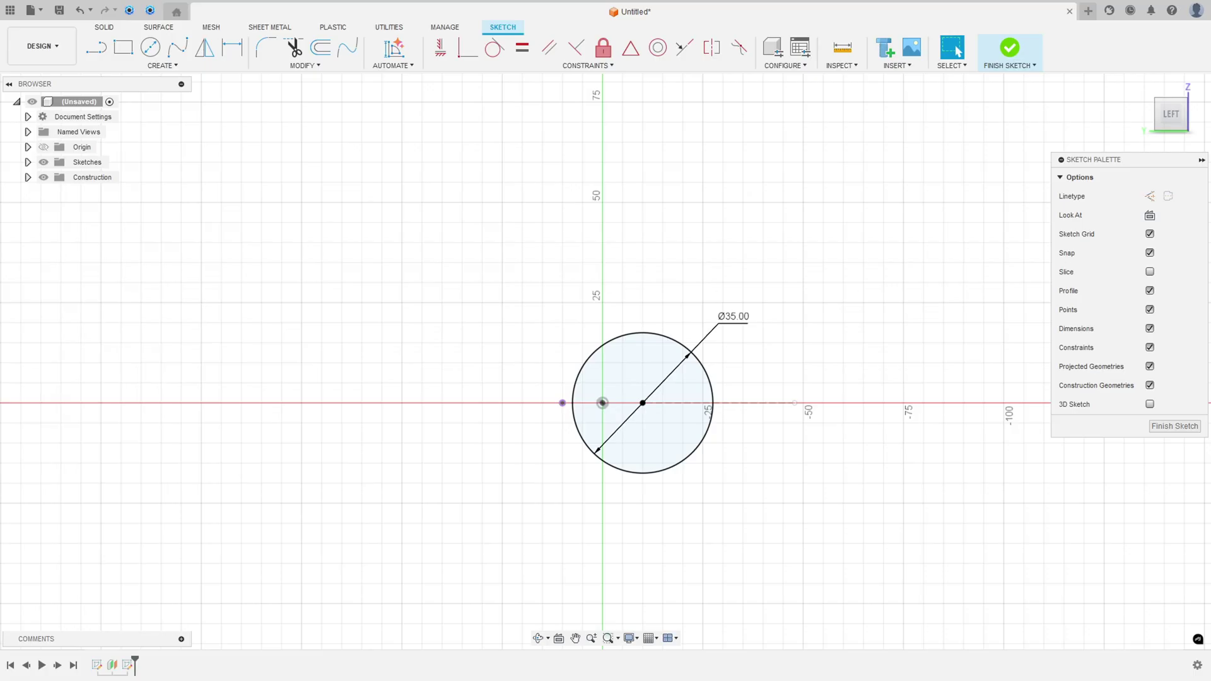
# Switch to Fusion and draw an ellipse 45 mm wide and 35 mm high, centred on the straight outer axis's projected endpoint
pyautogui.click(161, 65)
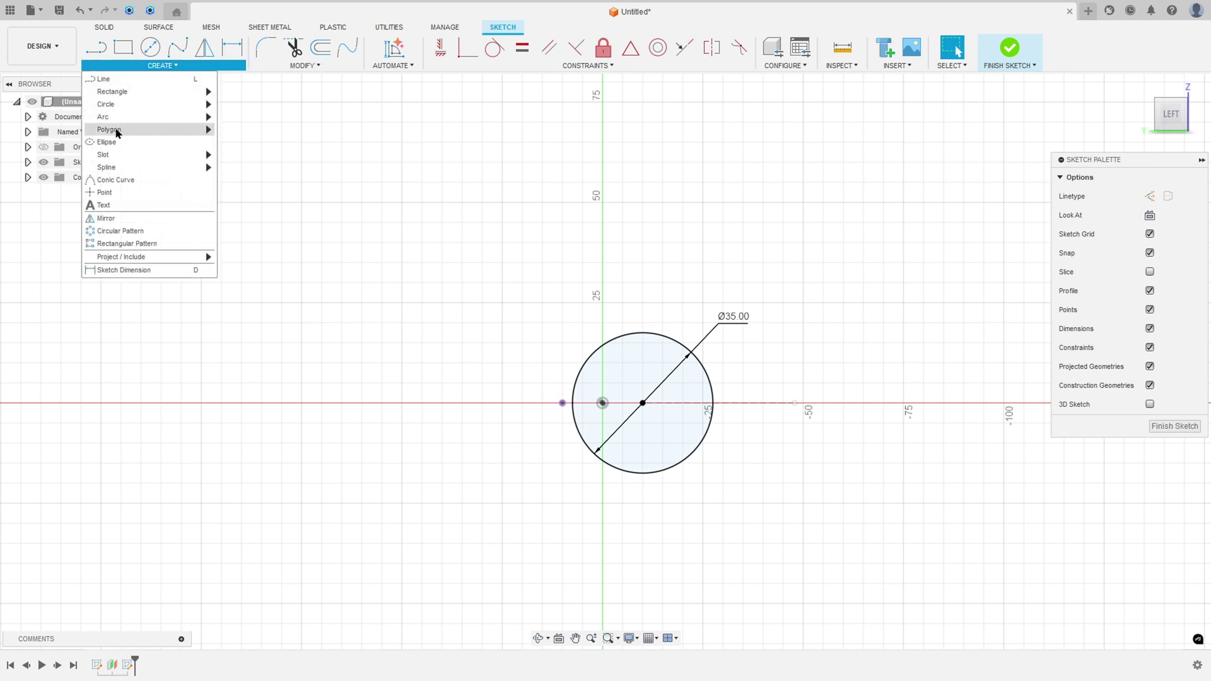
pyautogui.click(108, 142)
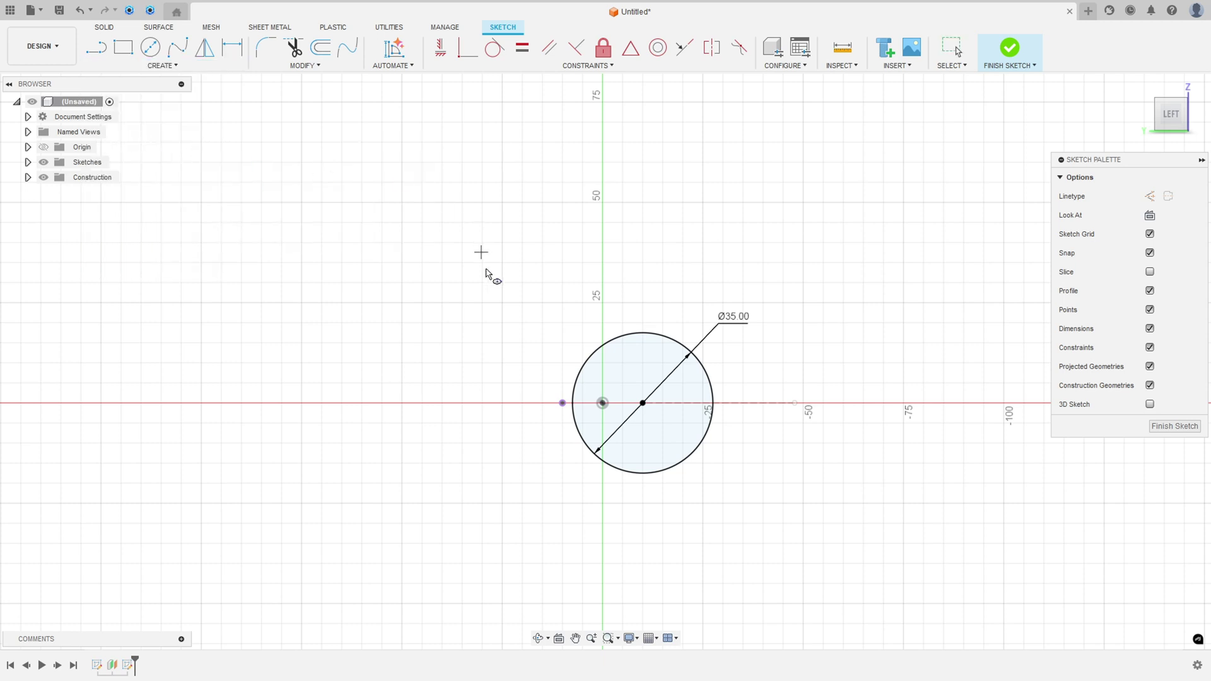
pyautogui.click(562, 404)
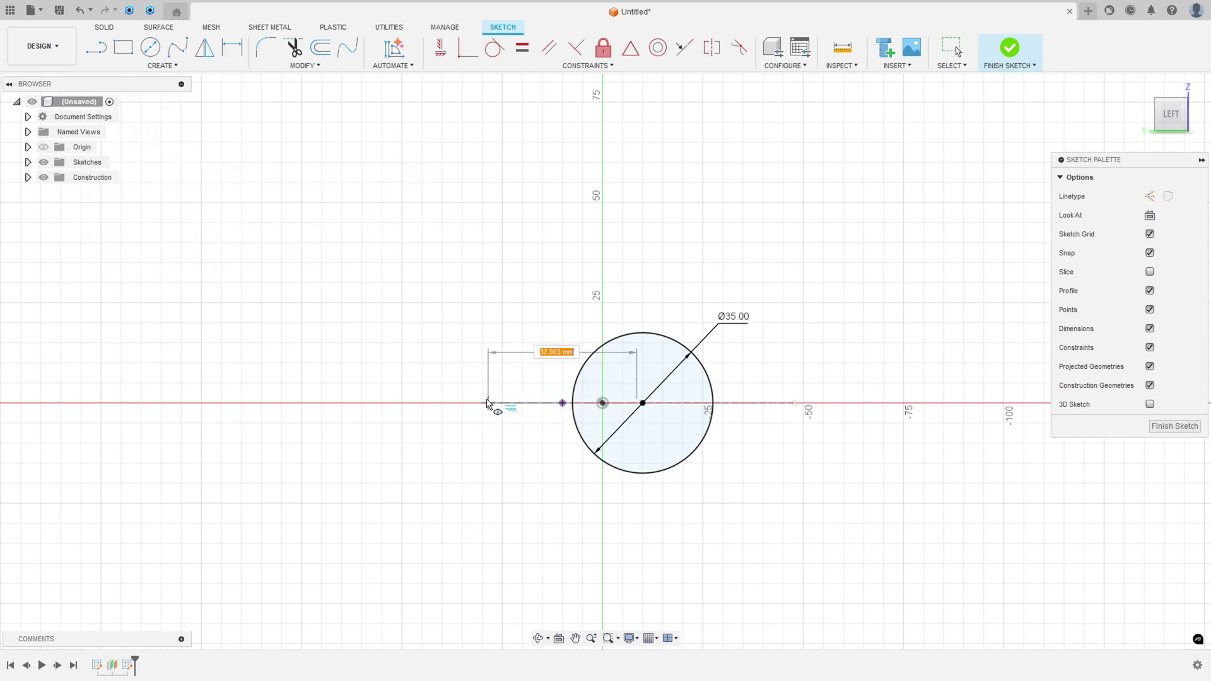
pyautogui.write('45')
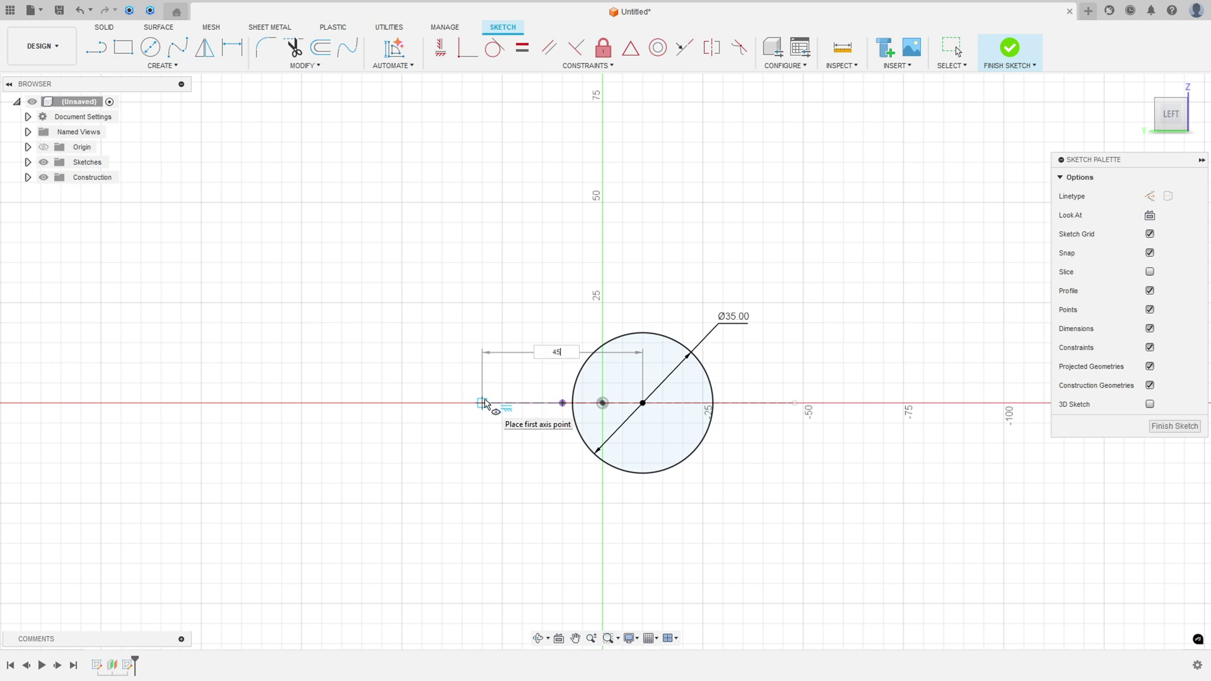
pyautogui.press('Tab')
pyautogui.press('Return')
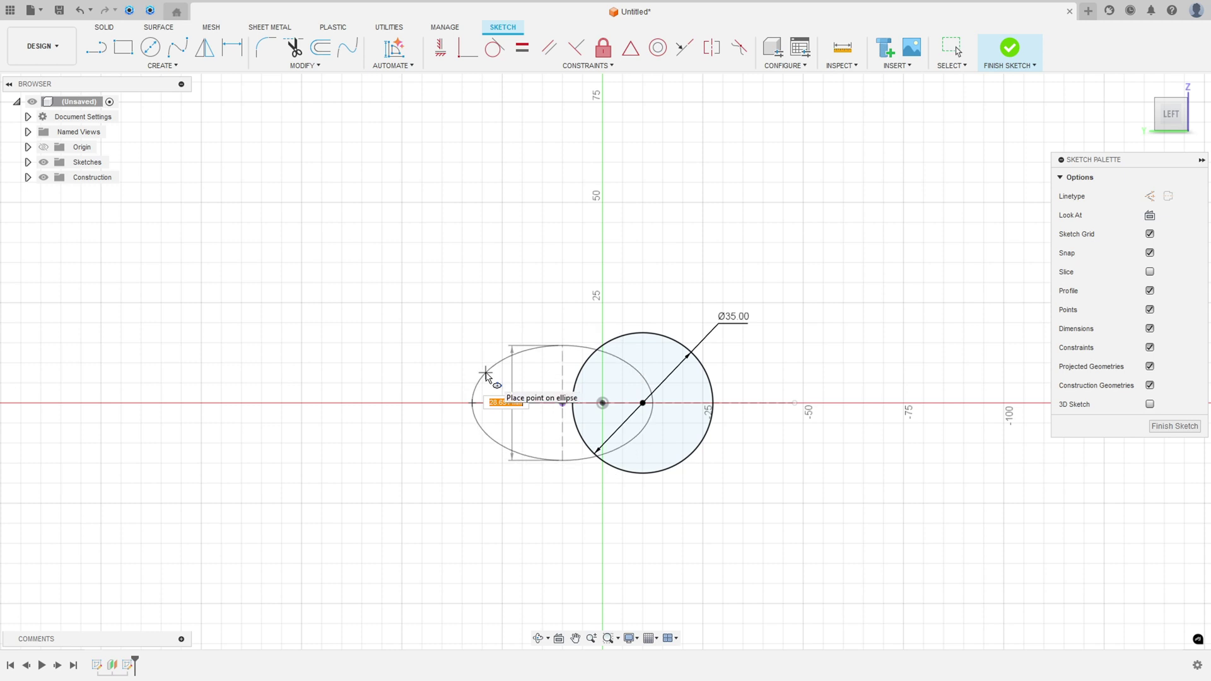
pyautogui.write('35')
pyautogui.press('Return')
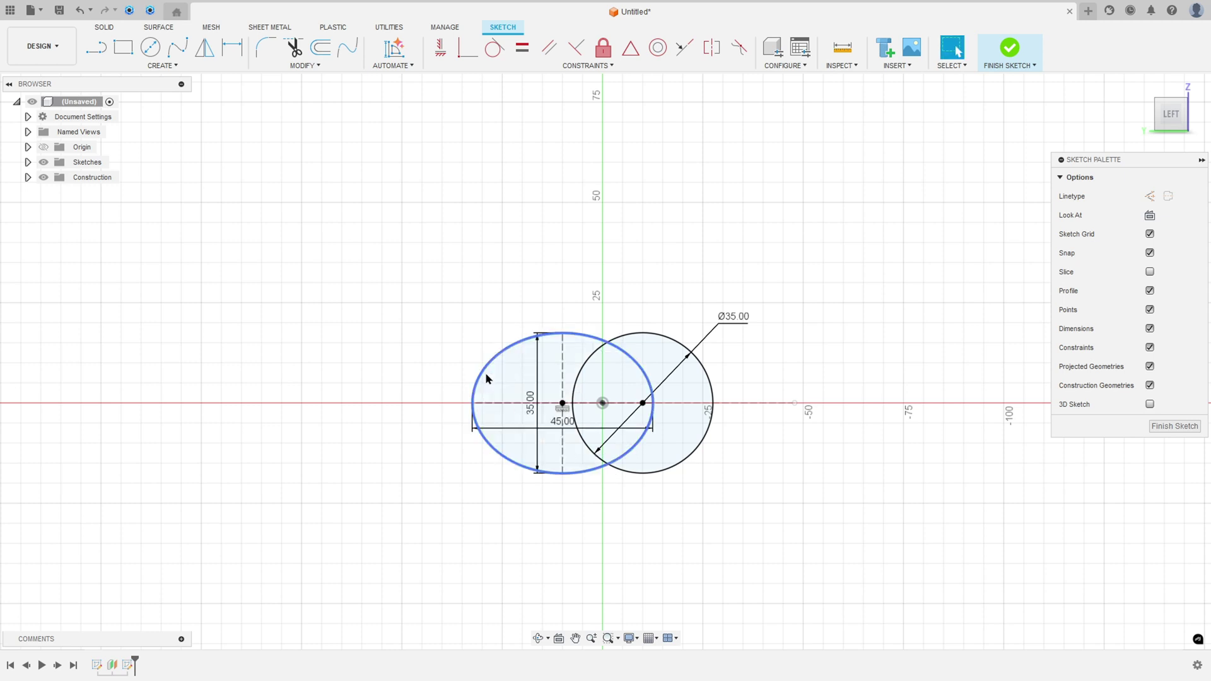
# Move the ellipse's 35 mm and 45 mm dimensions clear of the profiles and finish the sketch
pyautogui.moveTo(527, 420); pyautogui.dragTo(395, 414)
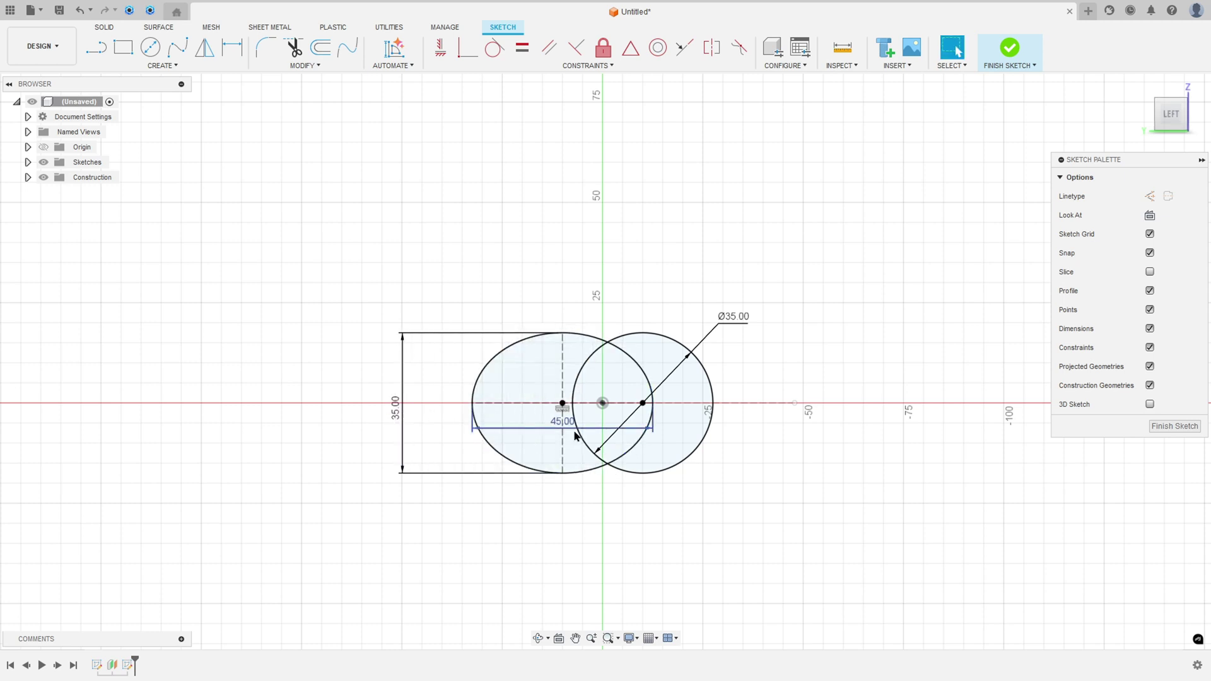
pyautogui.moveTo(555, 429); pyautogui.dragTo(558, 558)
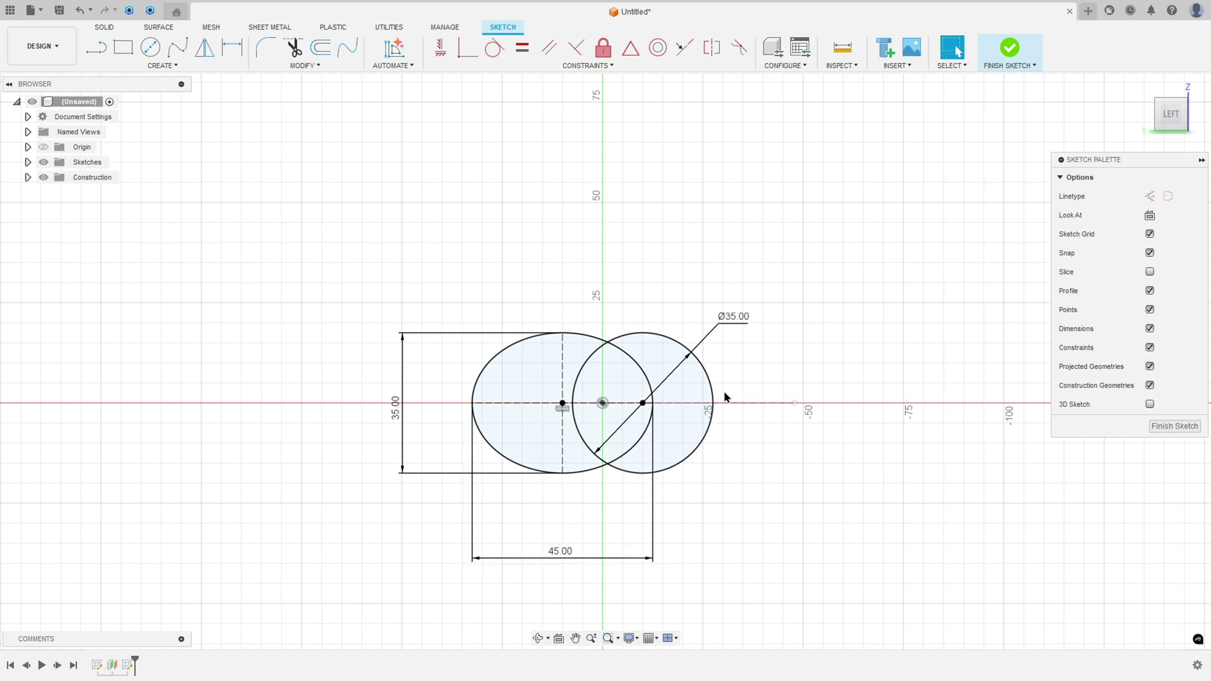
pyautogui.click(1009, 49)
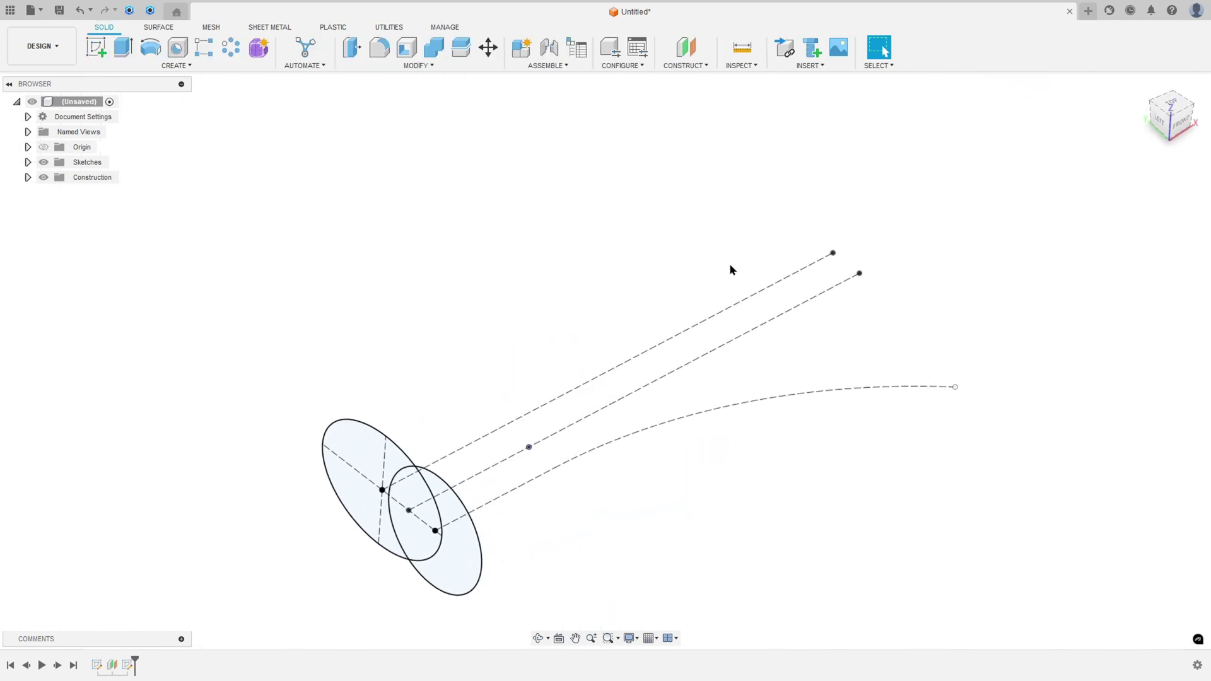
# Sweep both regions of the full ellipse along the straight outer axis as a Single Path, Perpendicular sweep with distance 1.00, creating a new body
pyautogui.click(183, 67)
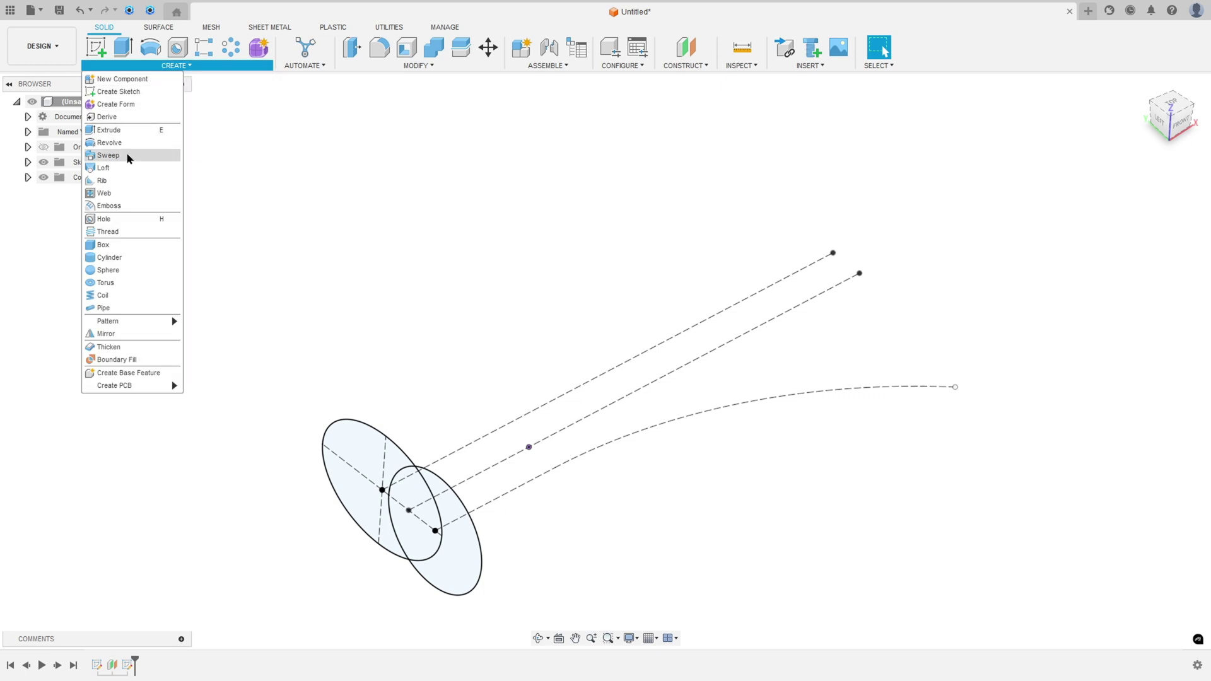
pyautogui.click(127, 156)
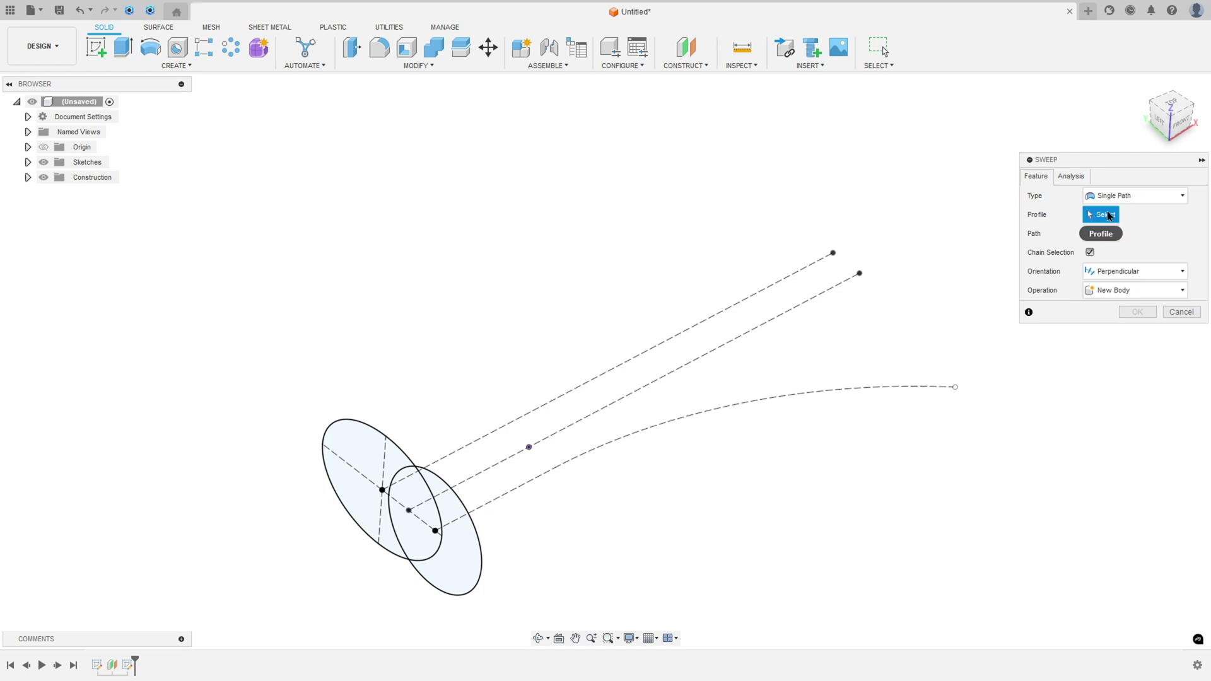
pyautogui.click(350, 451)
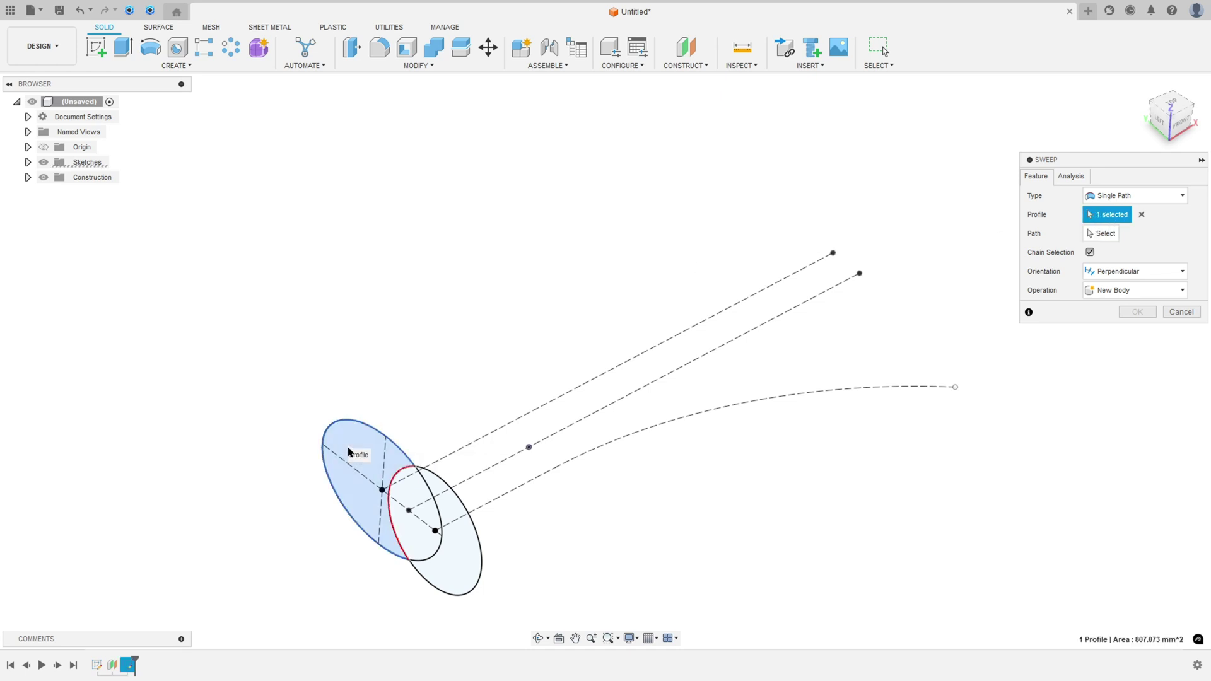
pyautogui.click(409, 496)
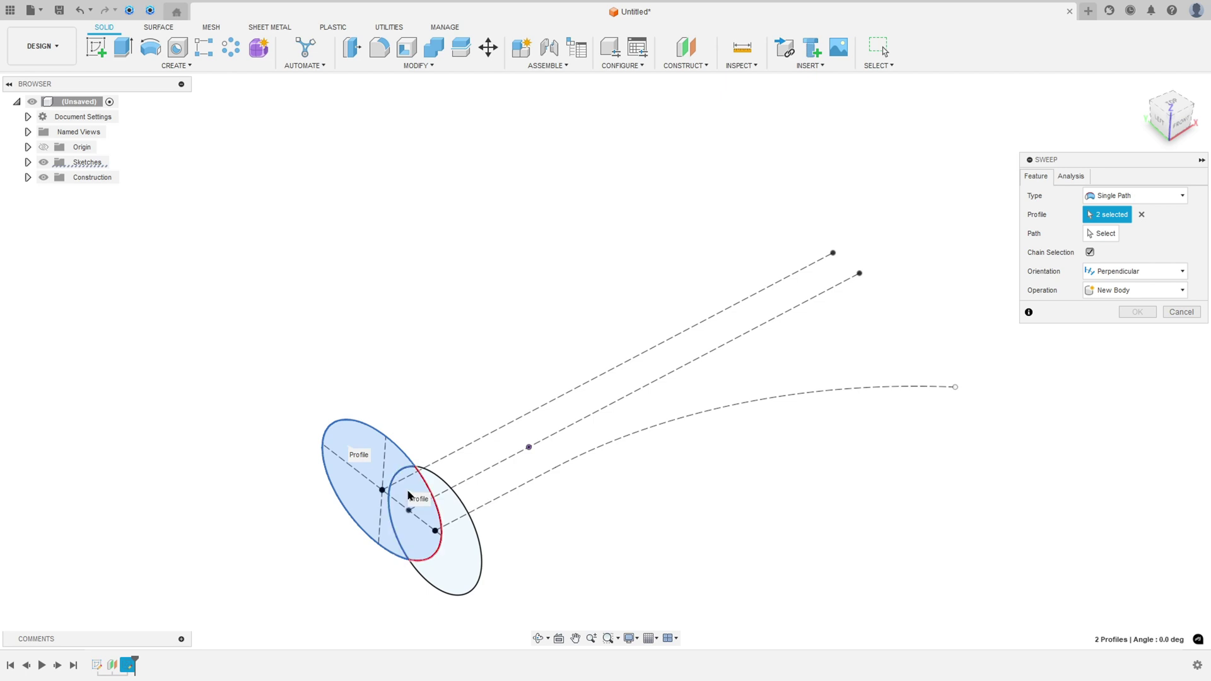
pyautogui.click(1102, 233)
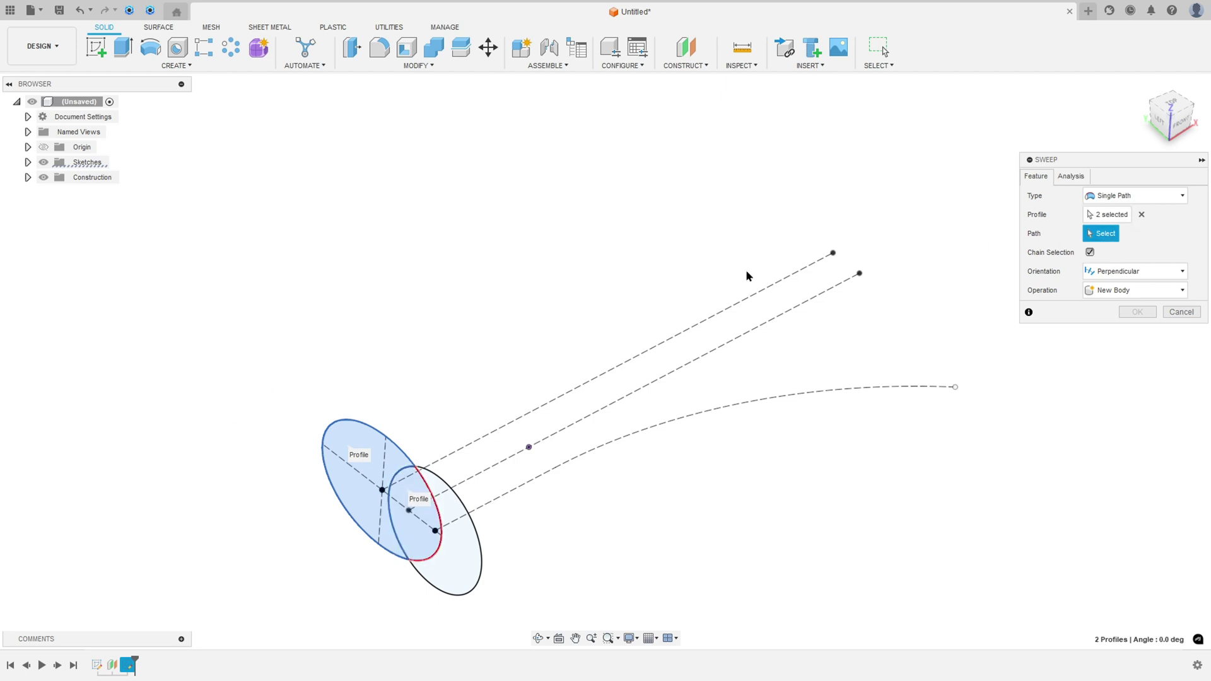
pyautogui.click(527, 415)
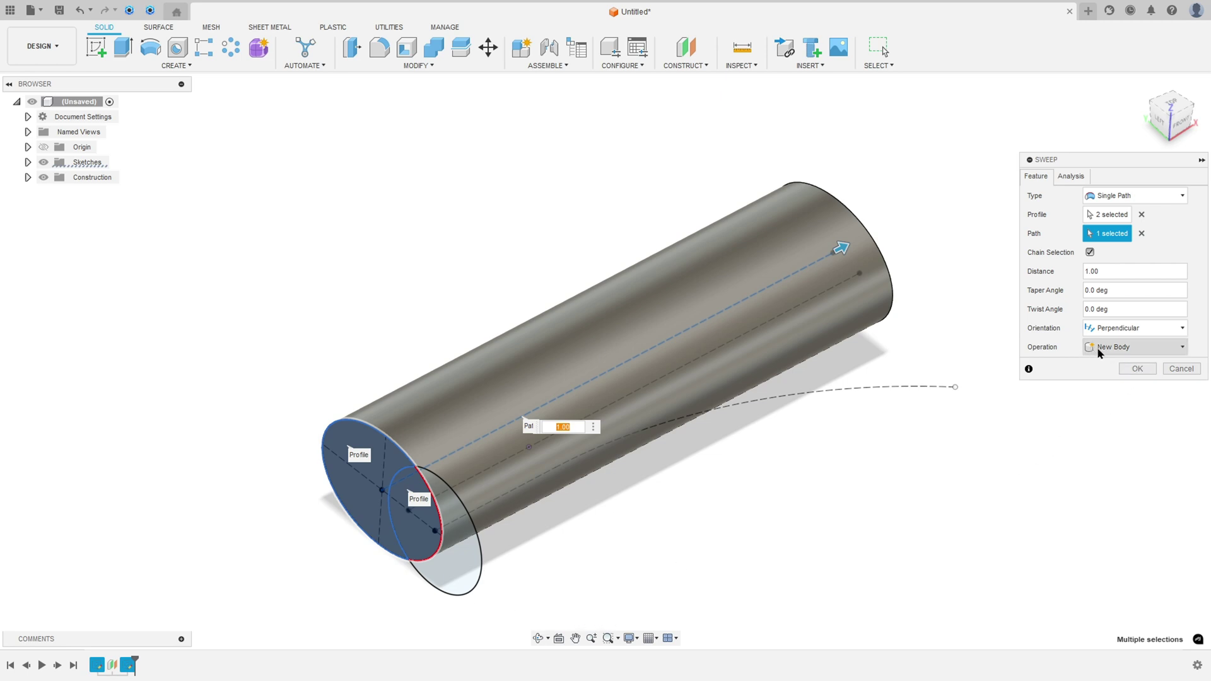
pyautogui.click(1133, 371)
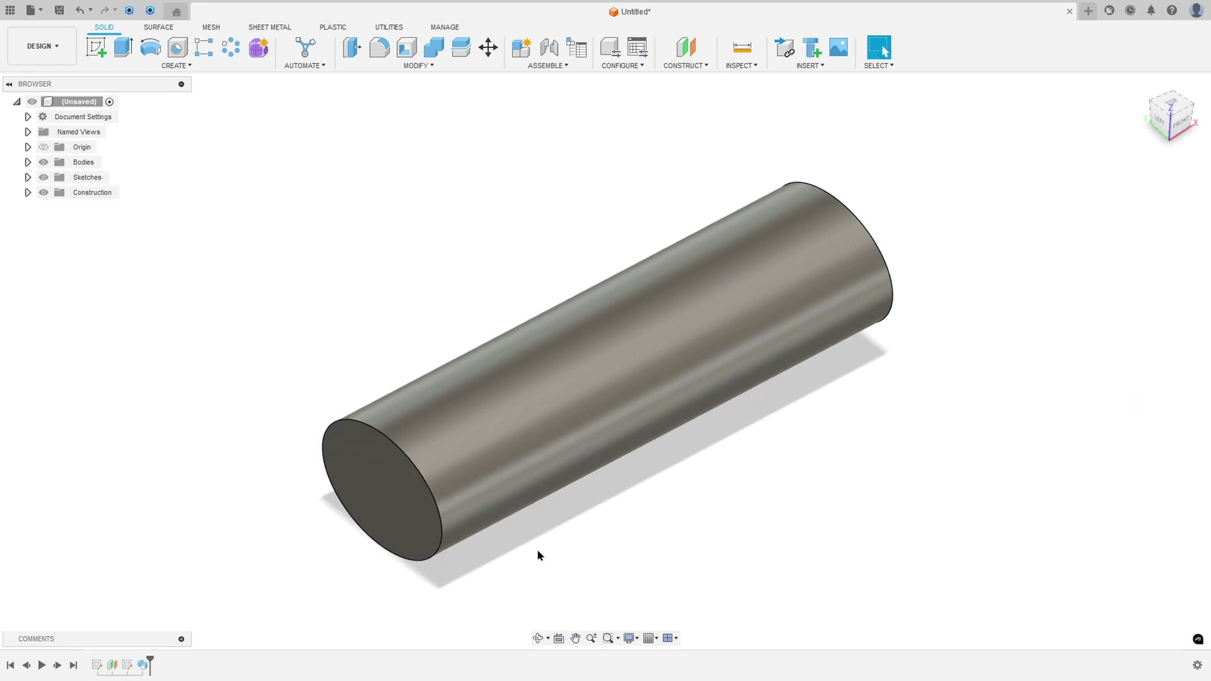
# Show the axis sketch and the end-profile sketch again over the swept body
pyautogui.scroll(-2, 516, 483)
pyautogui.scroll(-2, 538, 492)
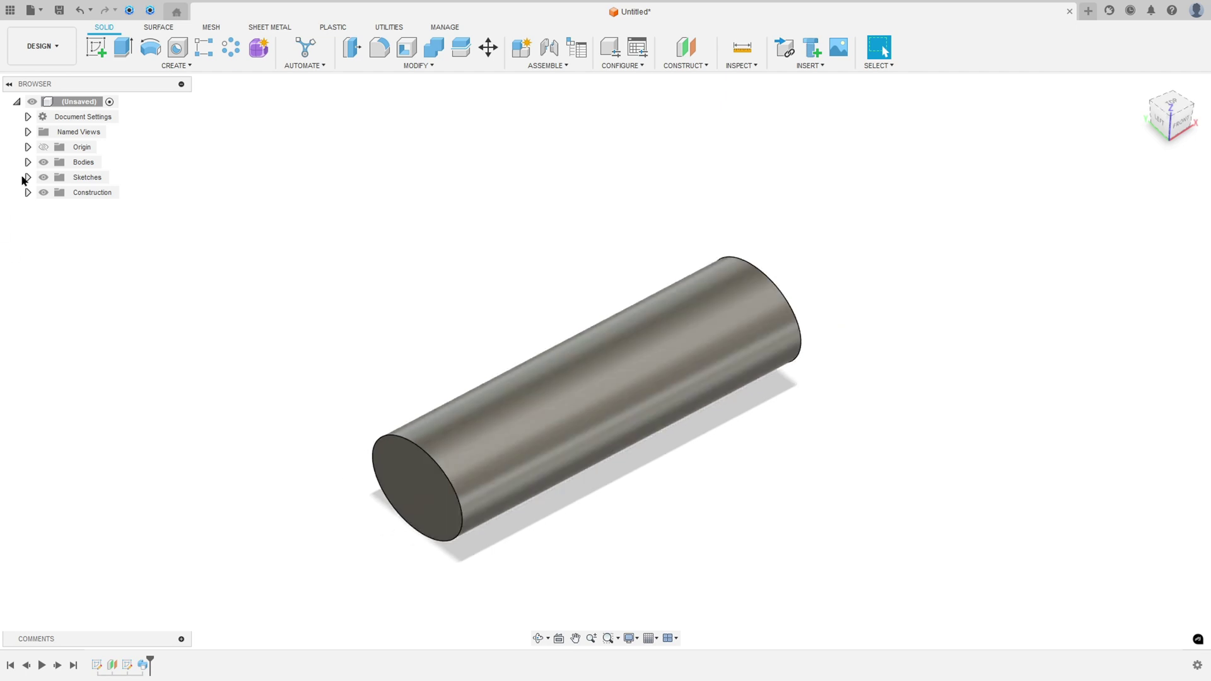
pyautogui.click(27, 178)
pyautogui.click(55, 192)
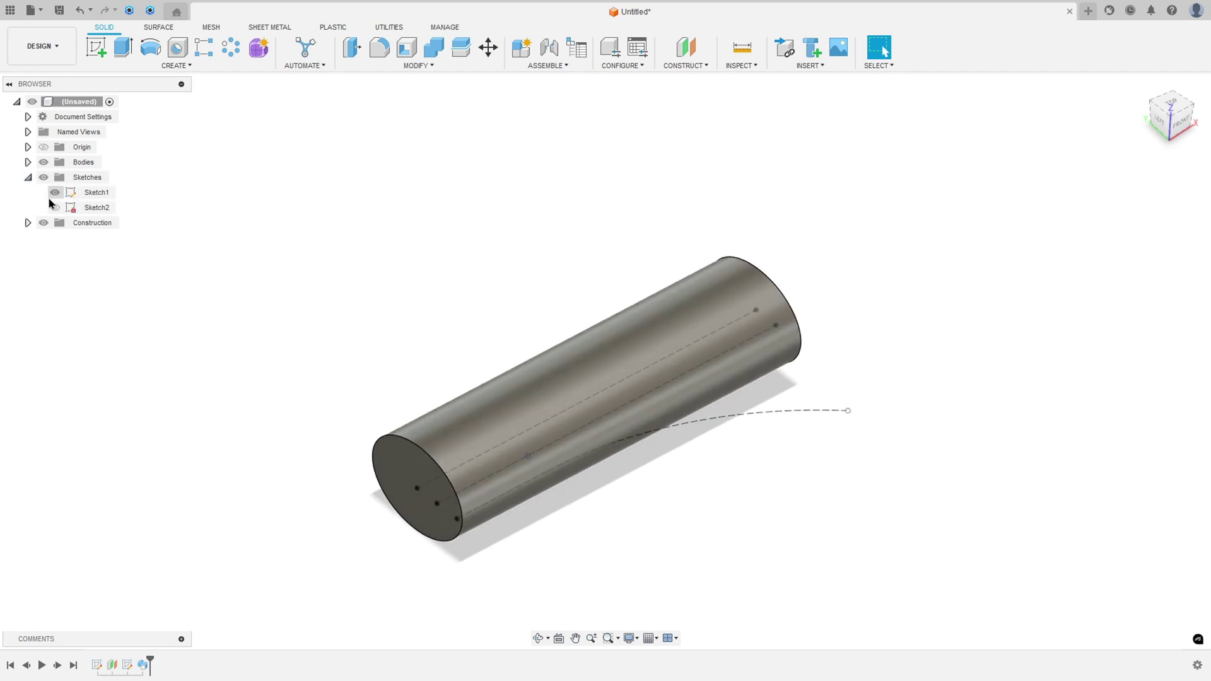
pyautogui.click(55, 208)
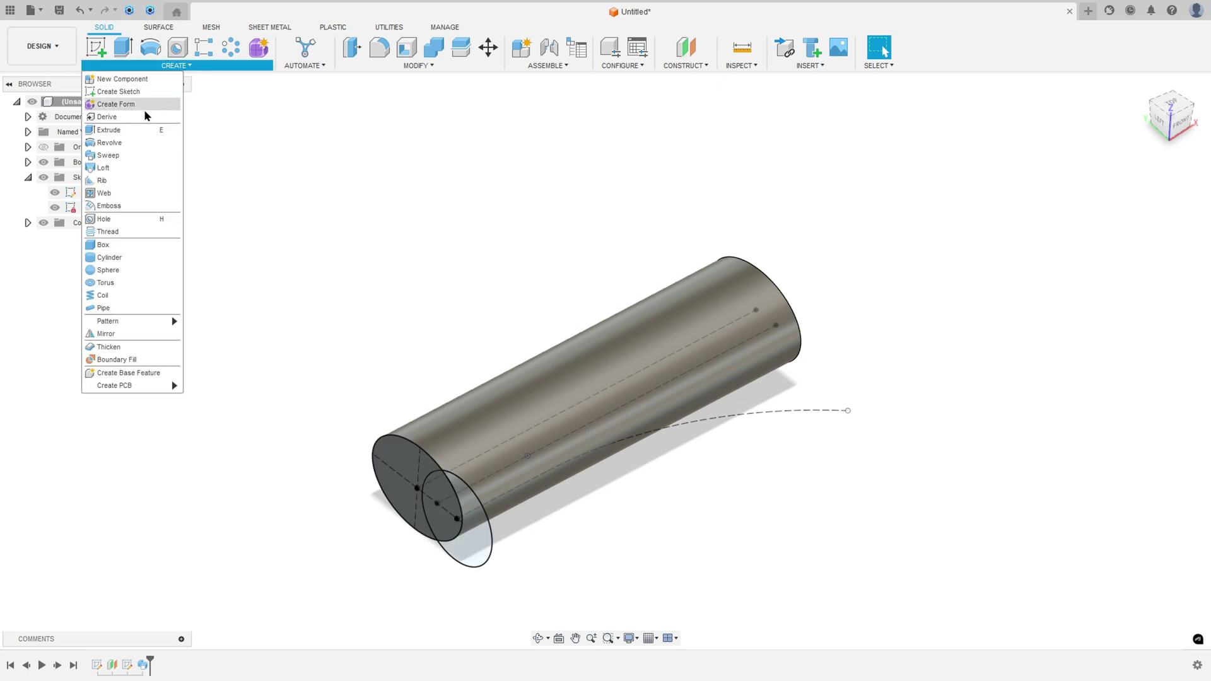
# Sweep both regions of the full circle along the curved axis as a Single Path, Perpendicular sweep with distance 1.00, joined to the existing body
pyautogui.click(152, 156)
pyautogui.scroll(5, 442, 530)
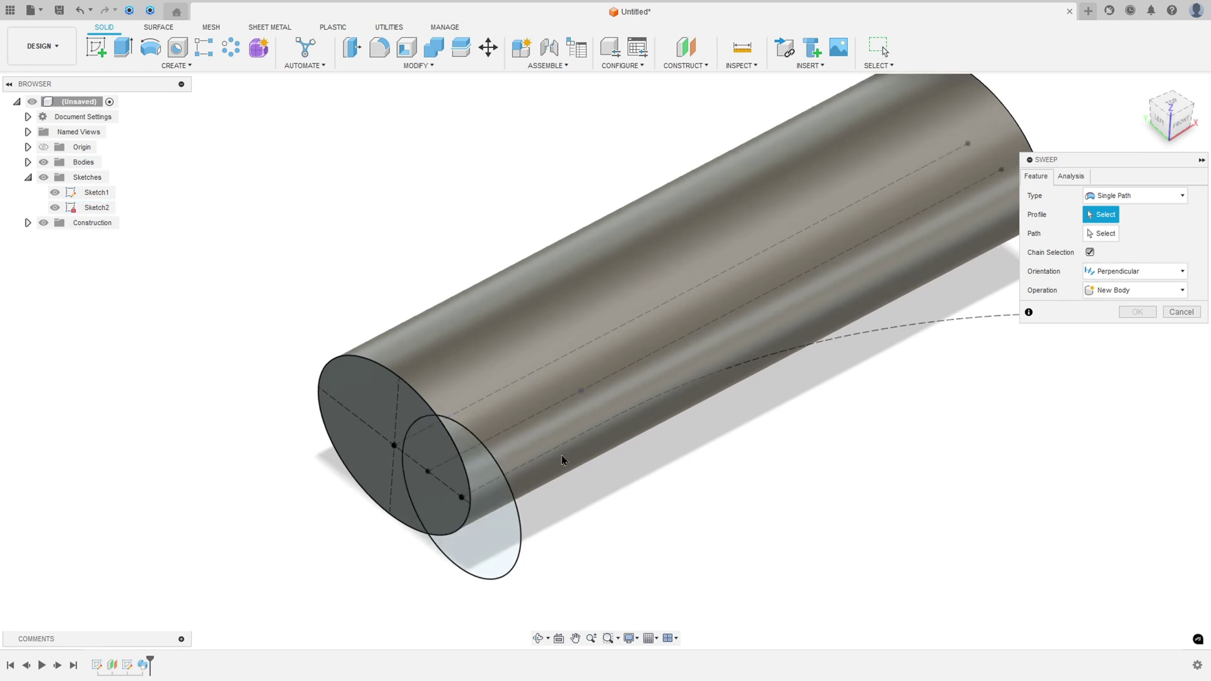
pyautogui.click(493, 518)
pyautogui.click(437, 480)
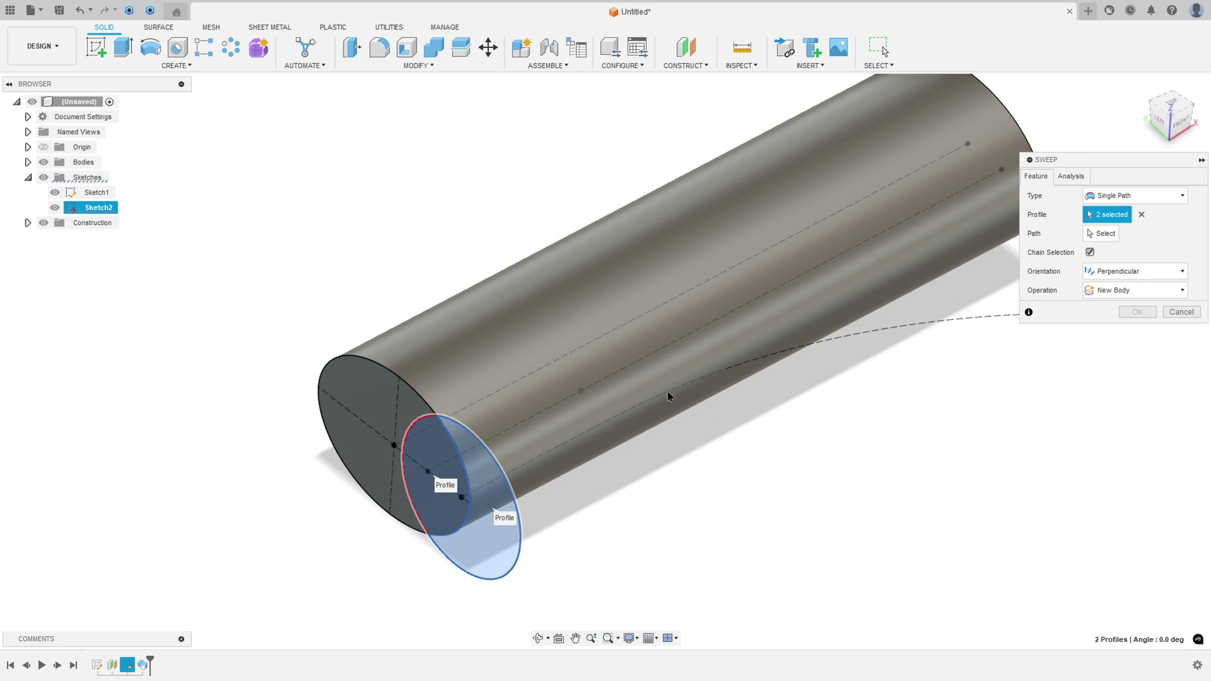
pyautogui.click(1102, 233)
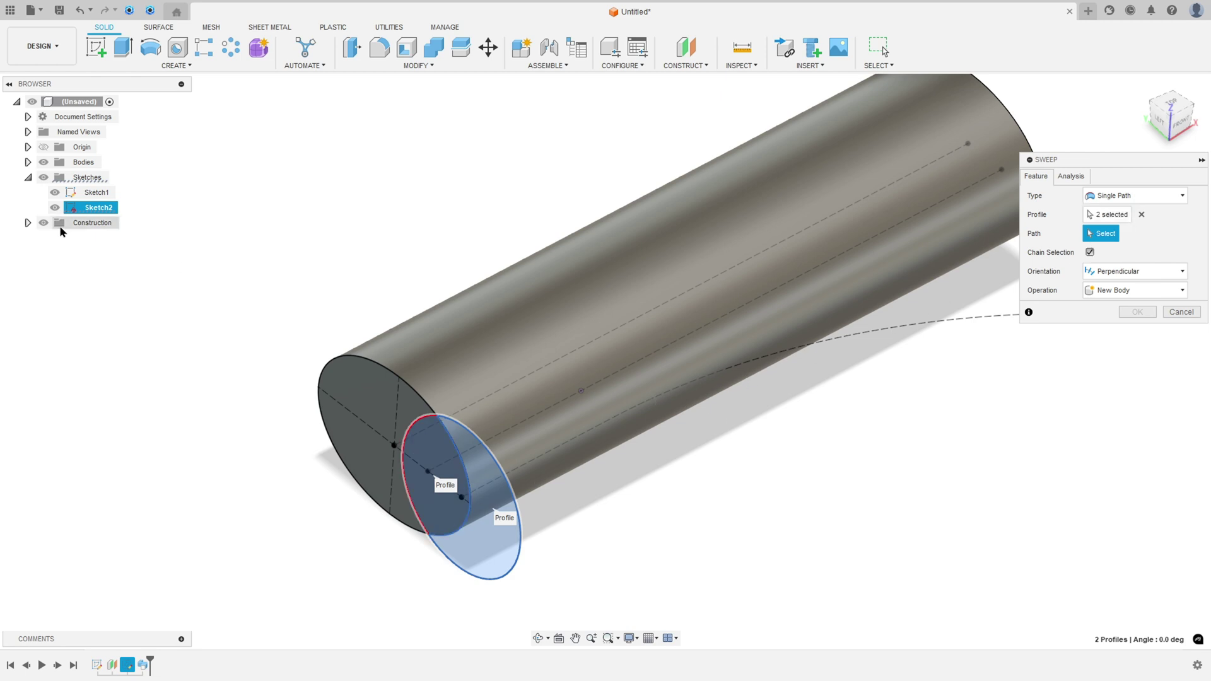
pyautogui.click(44, 163)
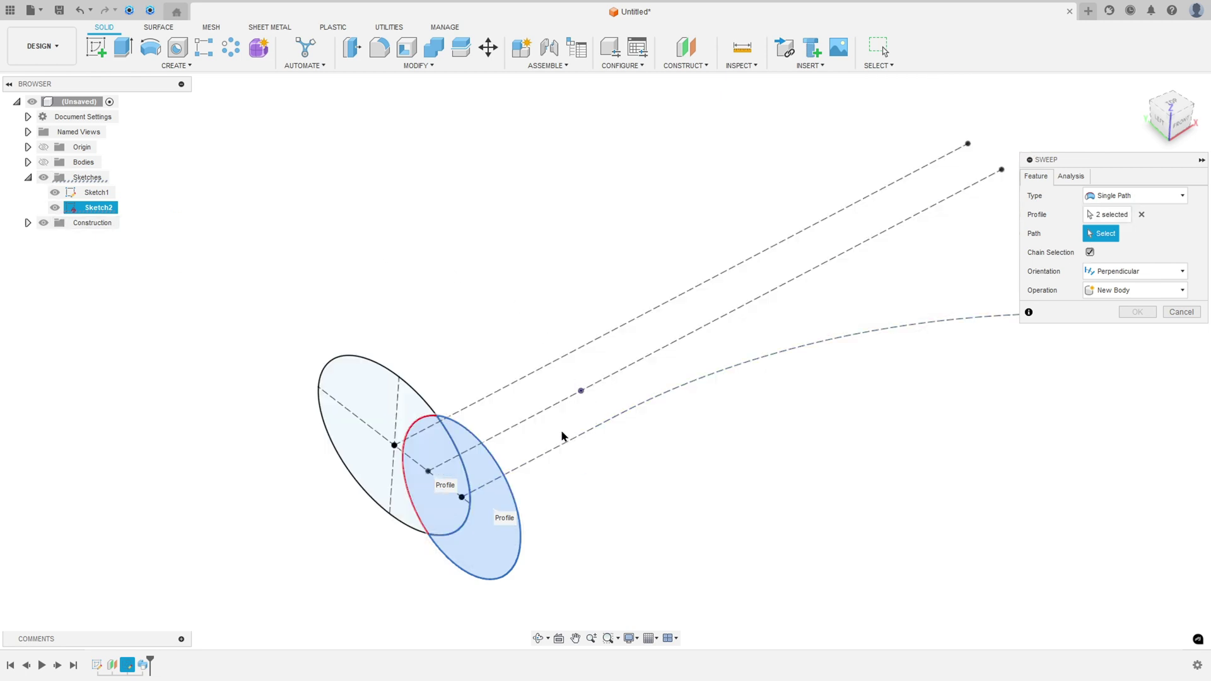
pyautogui.click(546, 452)
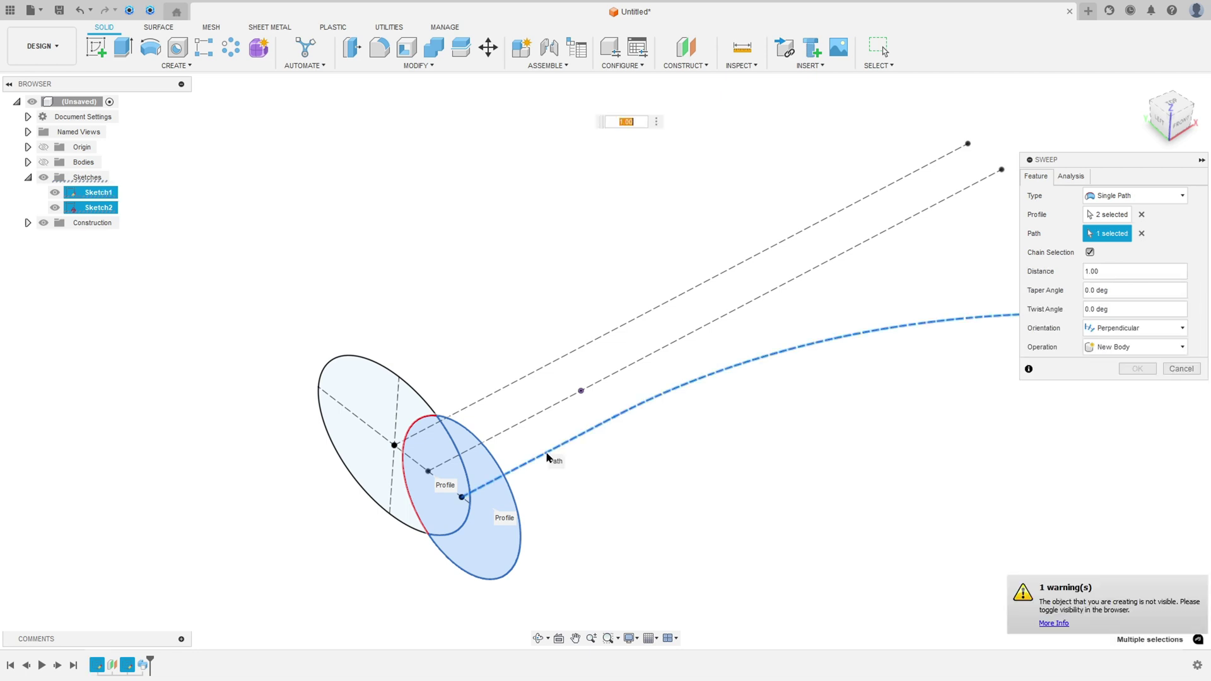
pyautogui.click(43, 163)
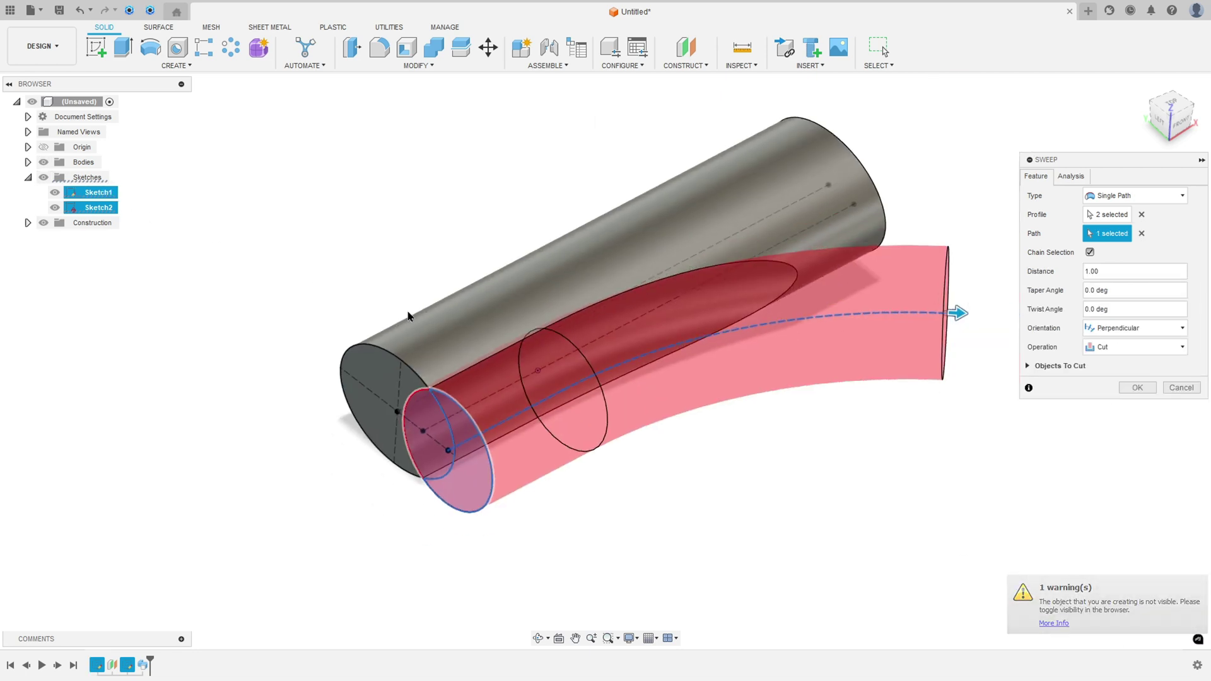
pyautogui.click(1104, 347)
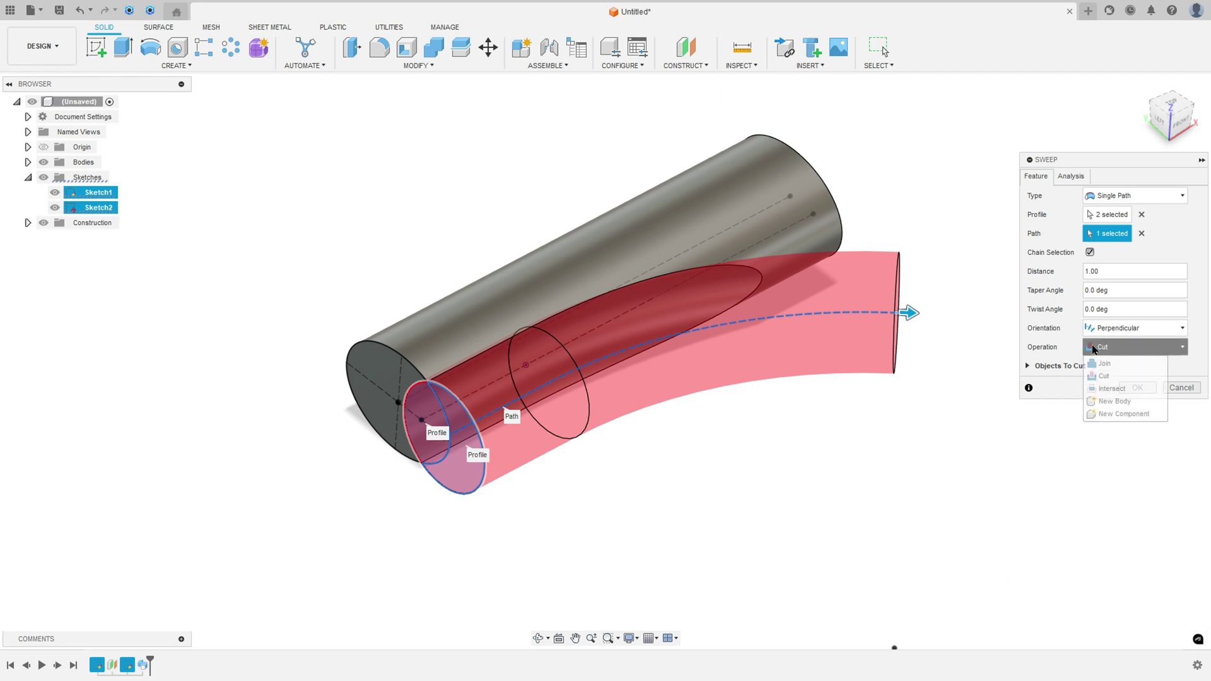
pyautogui.click(1116, 363)
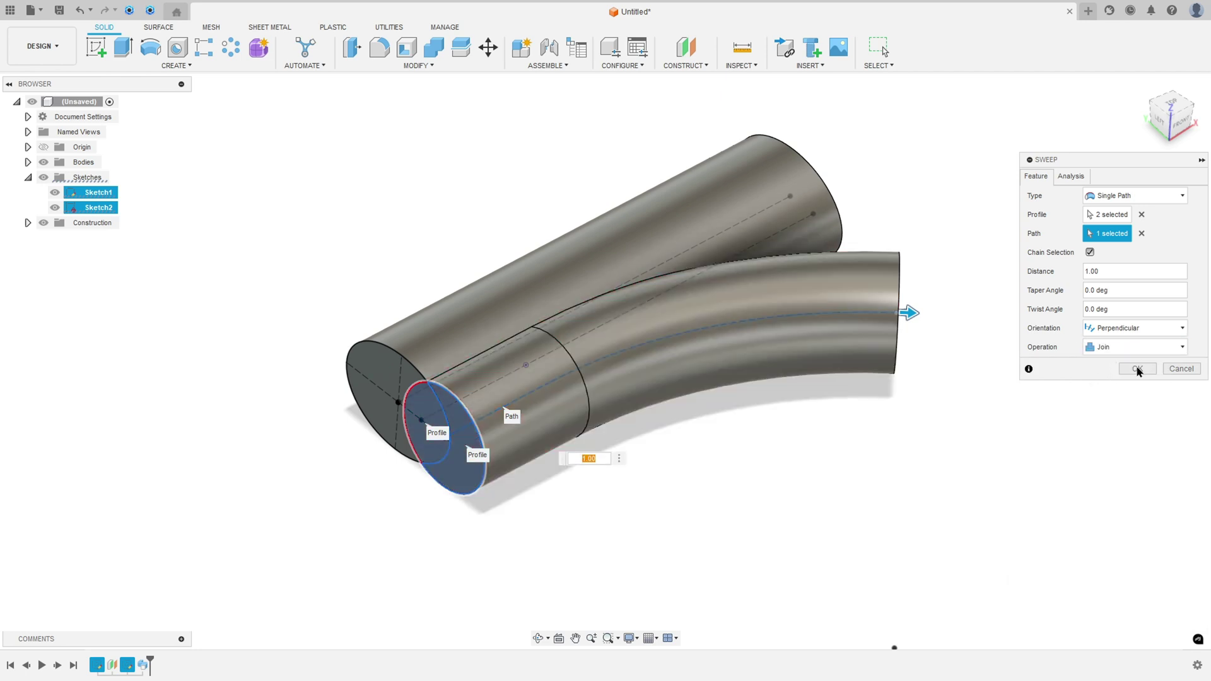
pyautogui.click(1137, 369)
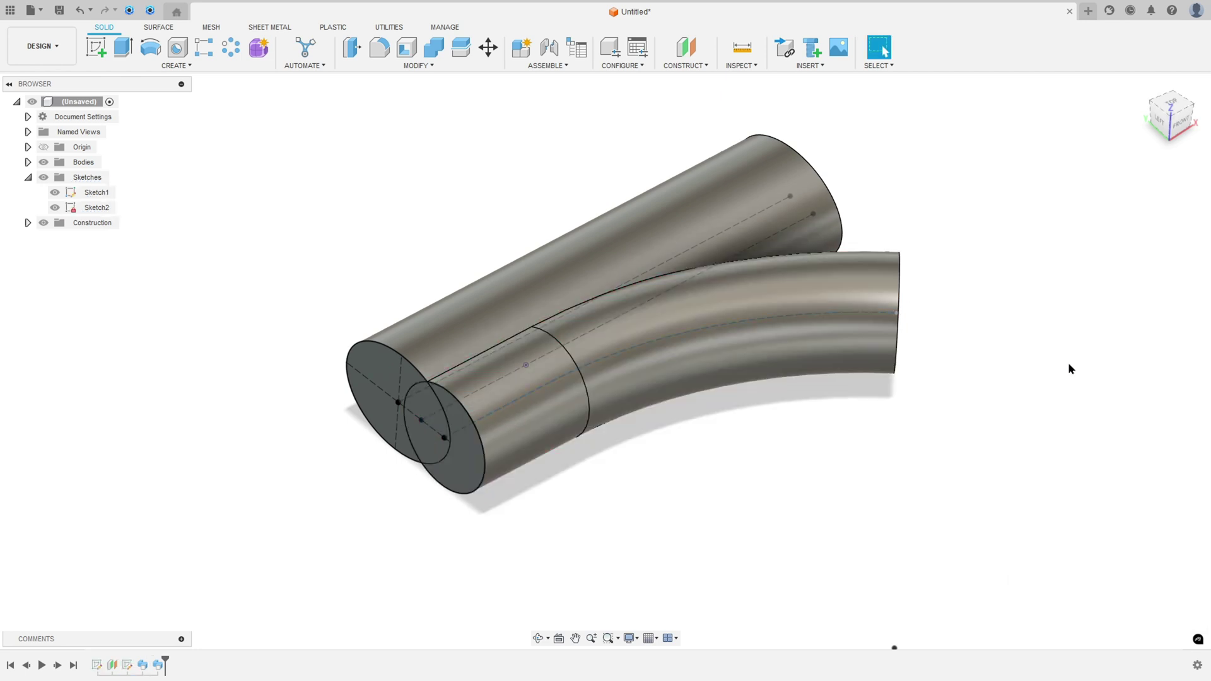
# Hide the end-profile sketch and the axis sketch and return the model to its home view
pyautogui.click(55, 209)
pyautogui.click(54, 208)
pyautogui.click(55, 199)
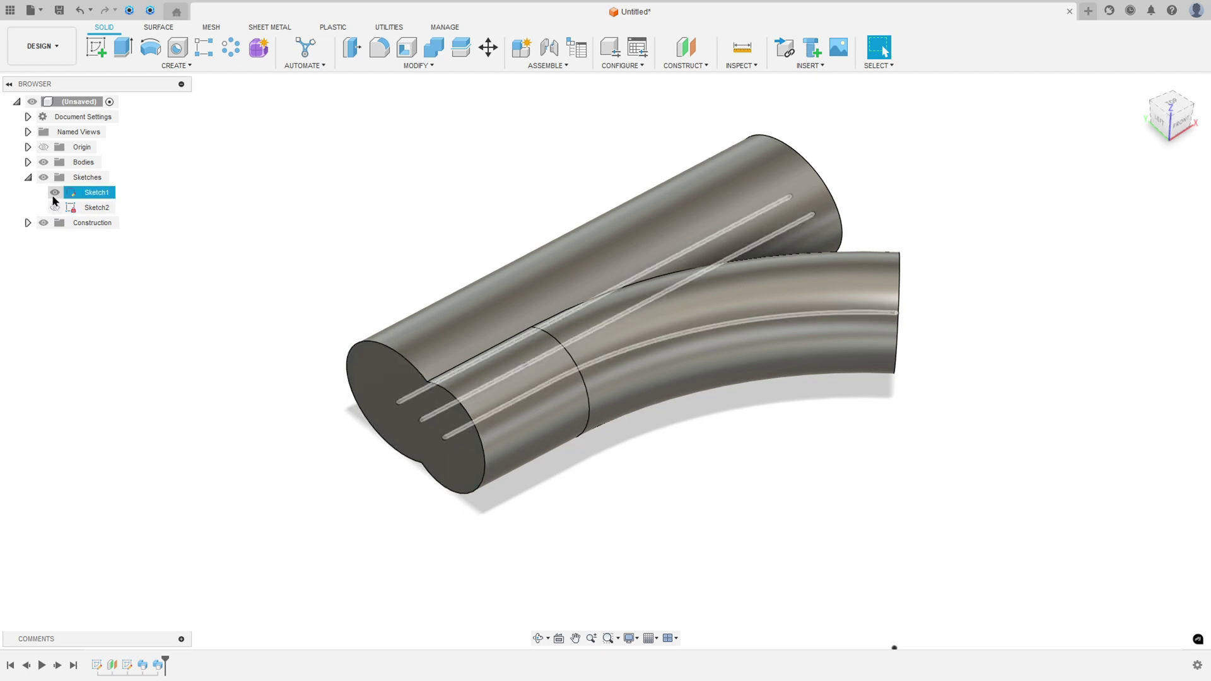
pyautogui.click(55, 195)
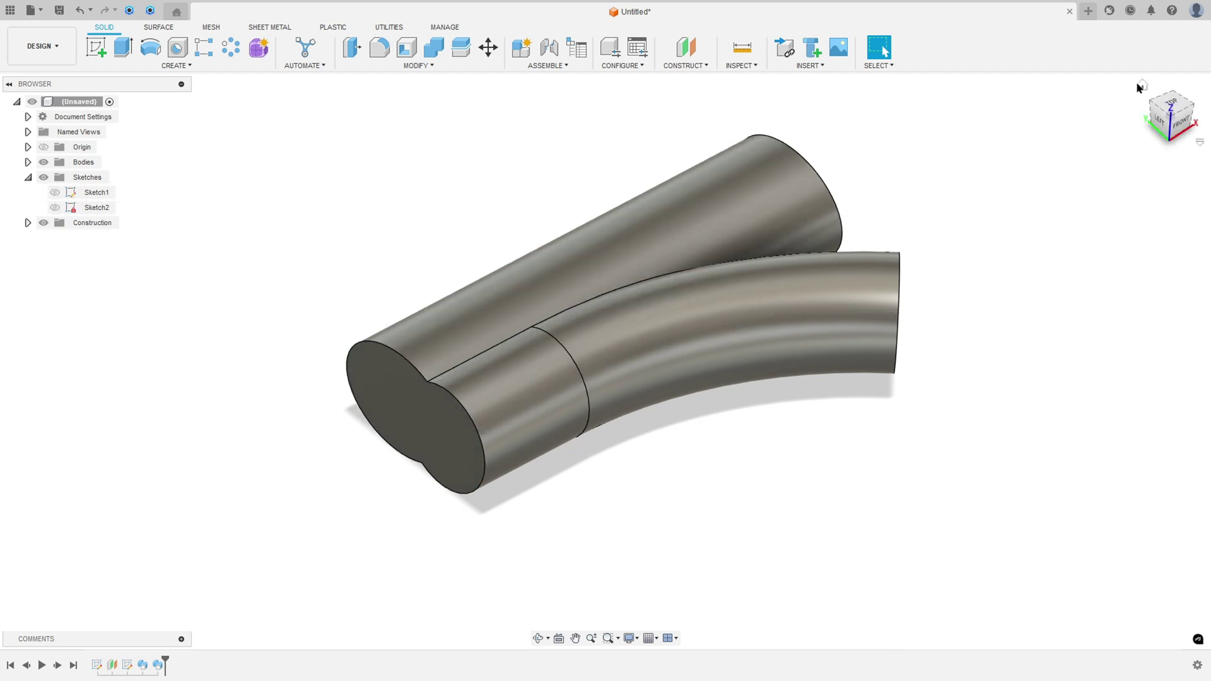
pyautogui.click(1143, 87)
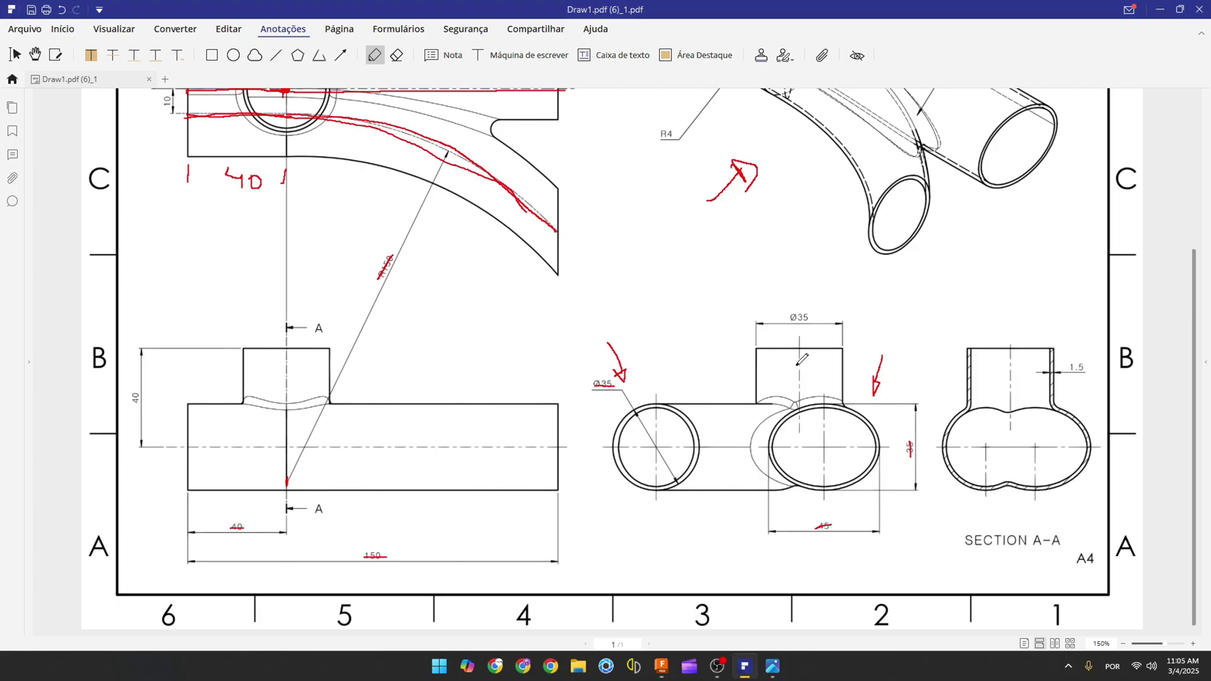
# Switch to the PDF drawing and mark the upright branch's outline, Ø35 dimension and centre axes in the side view
pyautogui.moveTo(757, 347); pyautogui.dragTo(757, 402)
pyautogui.moveTo(757, 348)
pyautogui.mouseDown()
pyautogui.moveTo(828, 347)
pyautogui.moveTo(844, 363)
pyautogui.moveTo(841, 396)
pyautogui.mouseUp()
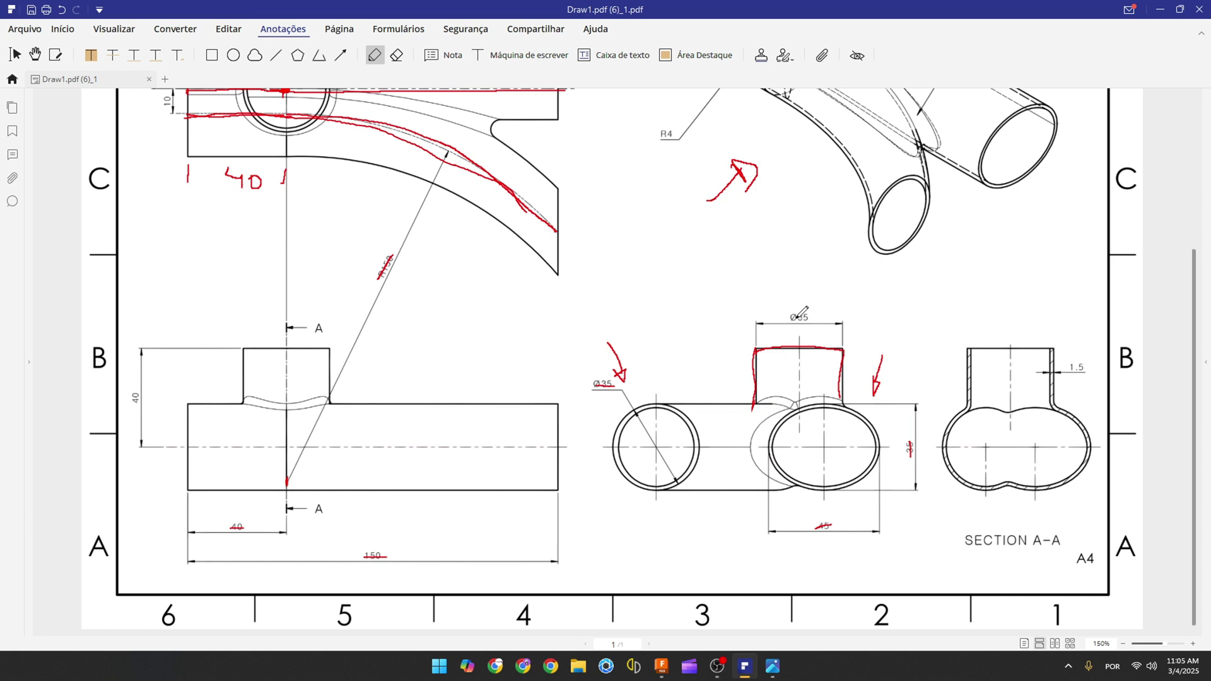
pyautogui.moveTo(793, 319); pyautogui.dragTo(813, 320)
pyautogui.scroll(2, 816, 364)
pyautogui.scroll(-1, 814, 365)
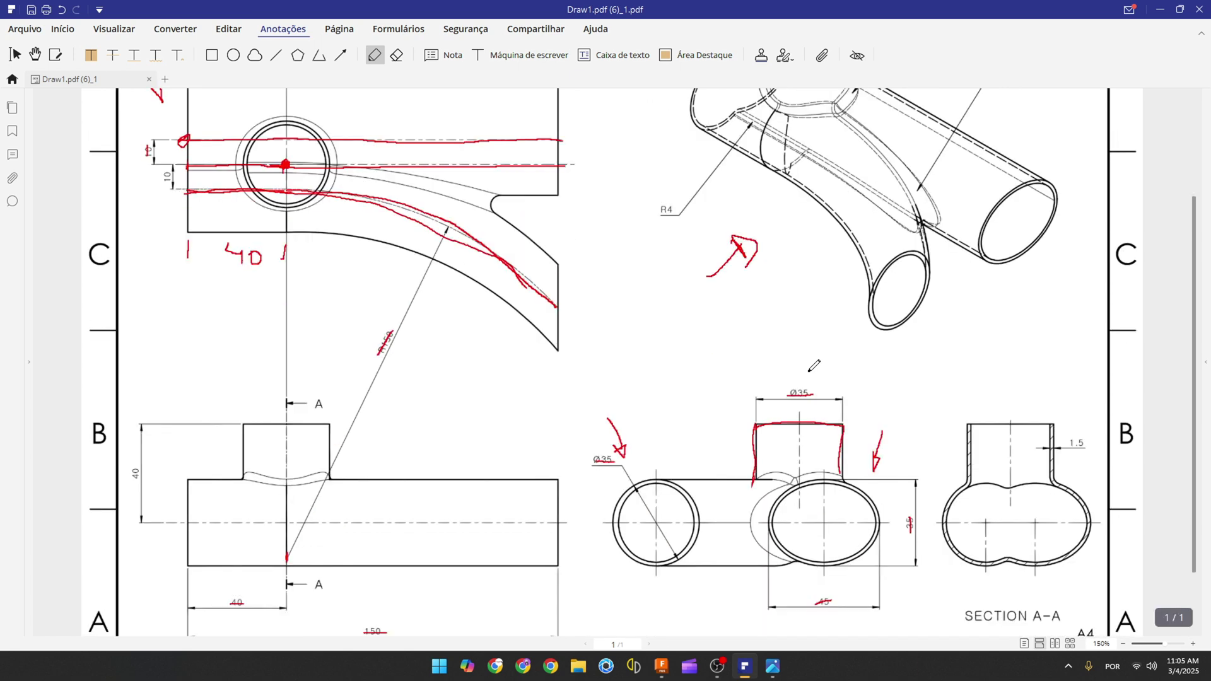
pyautogui.moveTo(746, 524)
pyautogui.mouseDown()
pyautogui.moveTo(829, 521)
pyautogui.moveTo(801, 520)
pyautogui.moveTo(800, 425)
pyautogui.mouseUp()
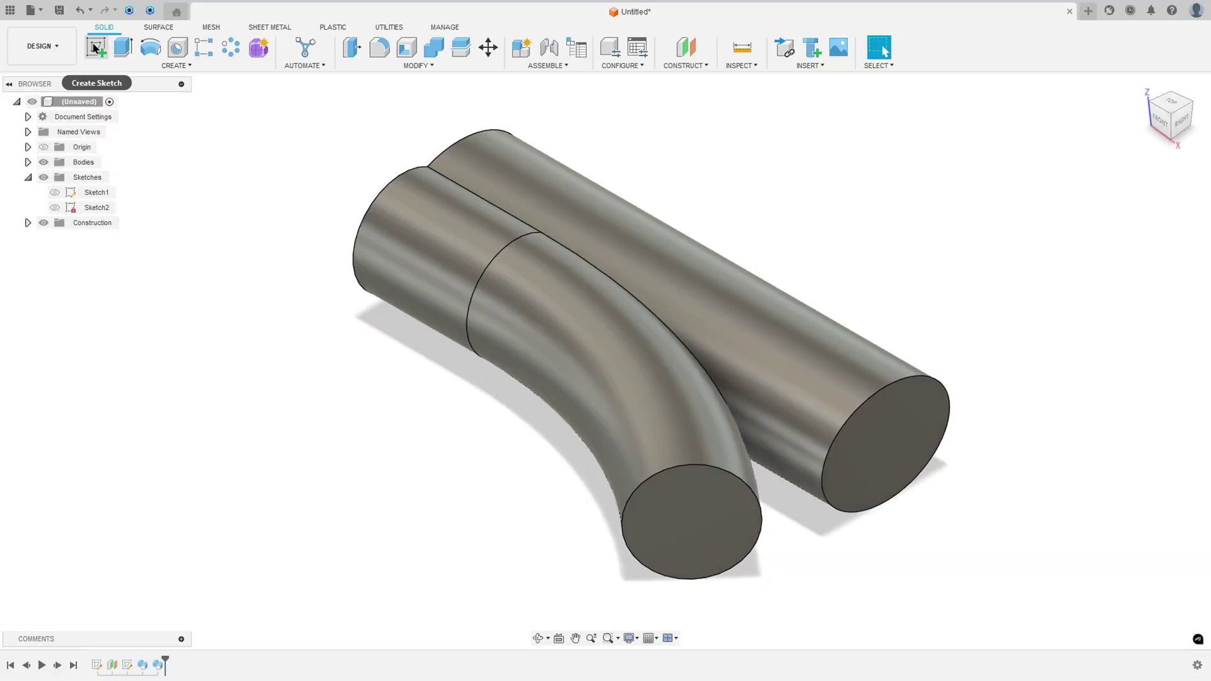
# Switch to Fusion, sketch a 35 mm diameter circle centred on the origin in the horizontal XY plane, and move its dimension outside the circle
pyautogui.click(99, 48)
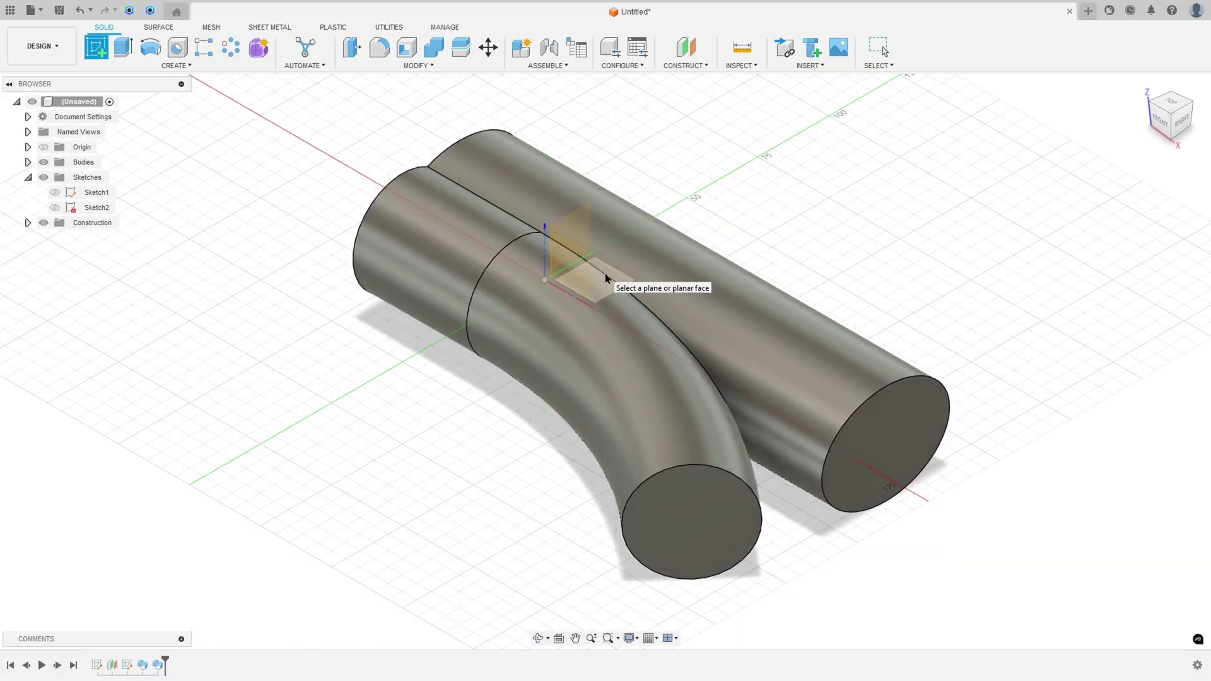
pyautogui.click(547, 273)
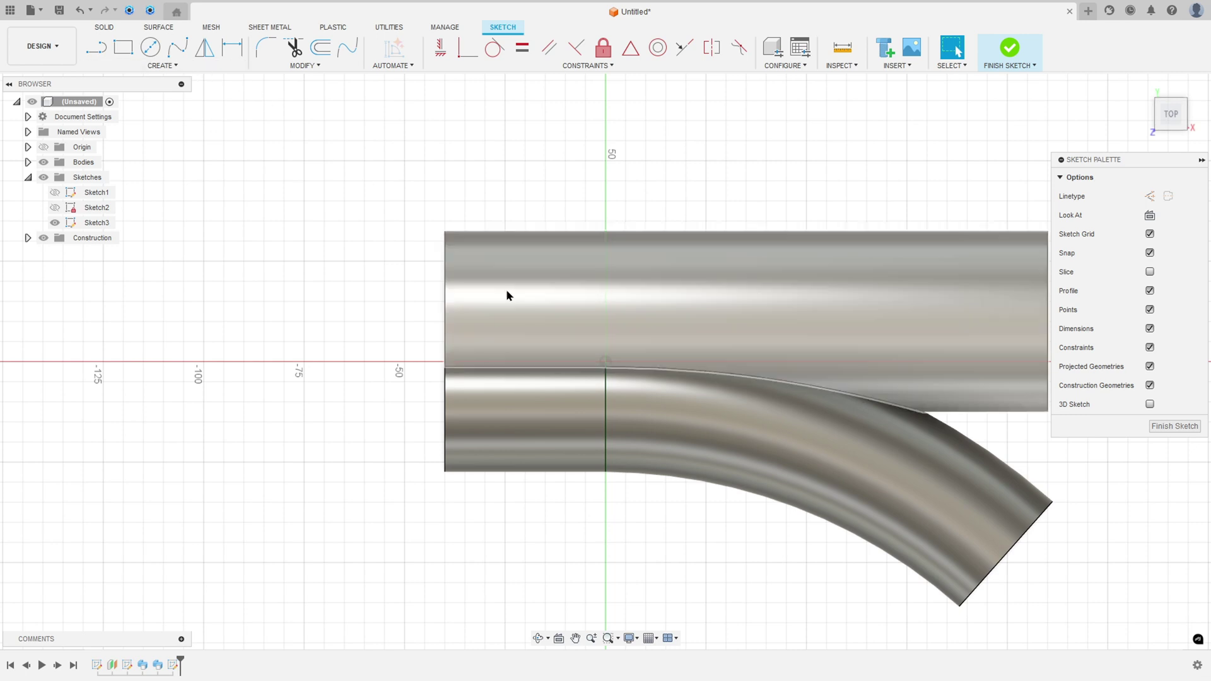
pyautogui.click(150, 46)
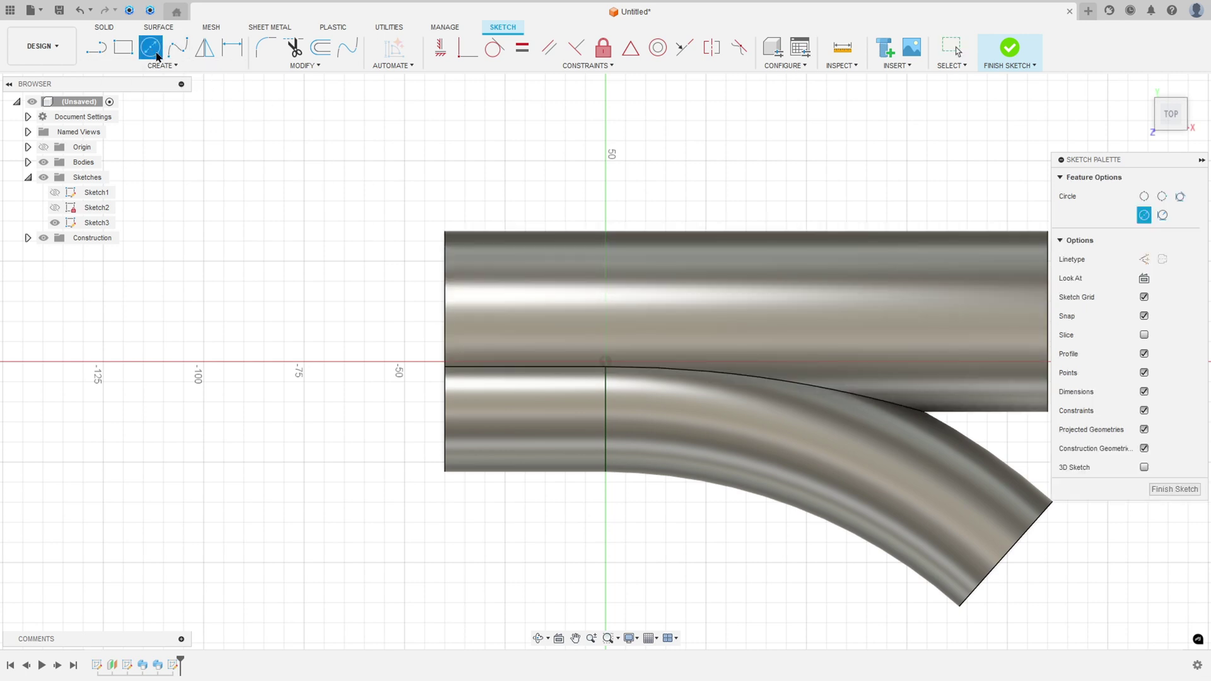
pyautogui.click(606, 361)
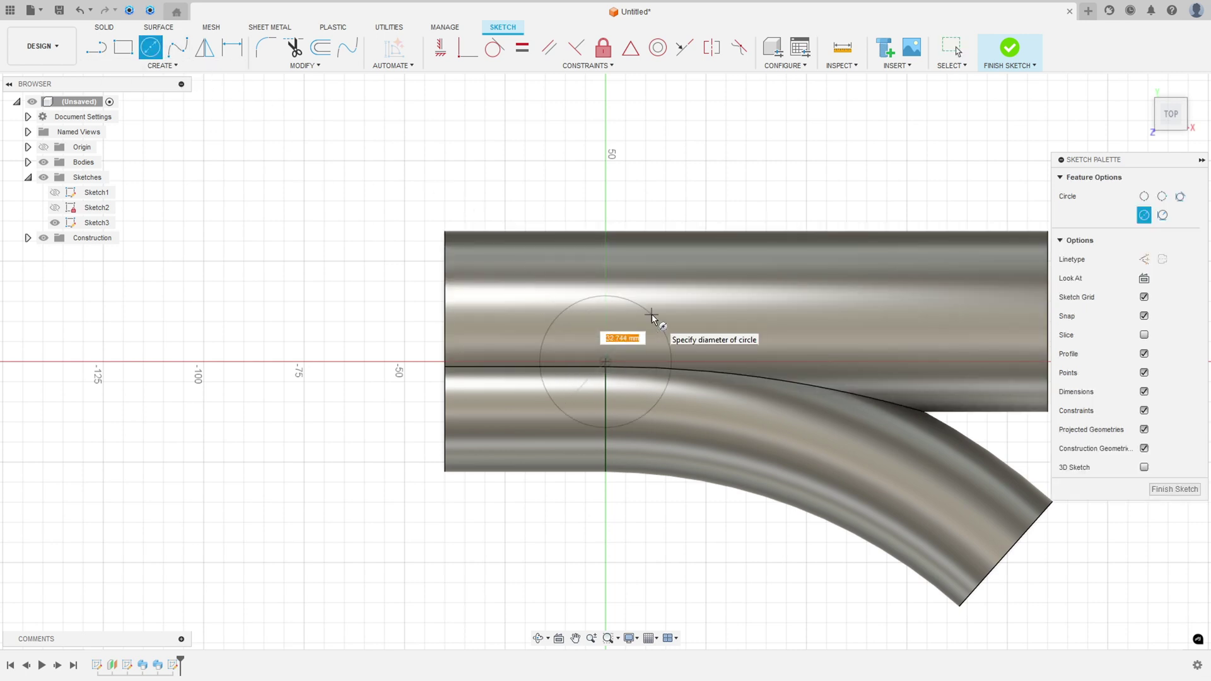
pyautogui.write('35')
pyautogui.press('Return')
pyautogui.press('Escape')
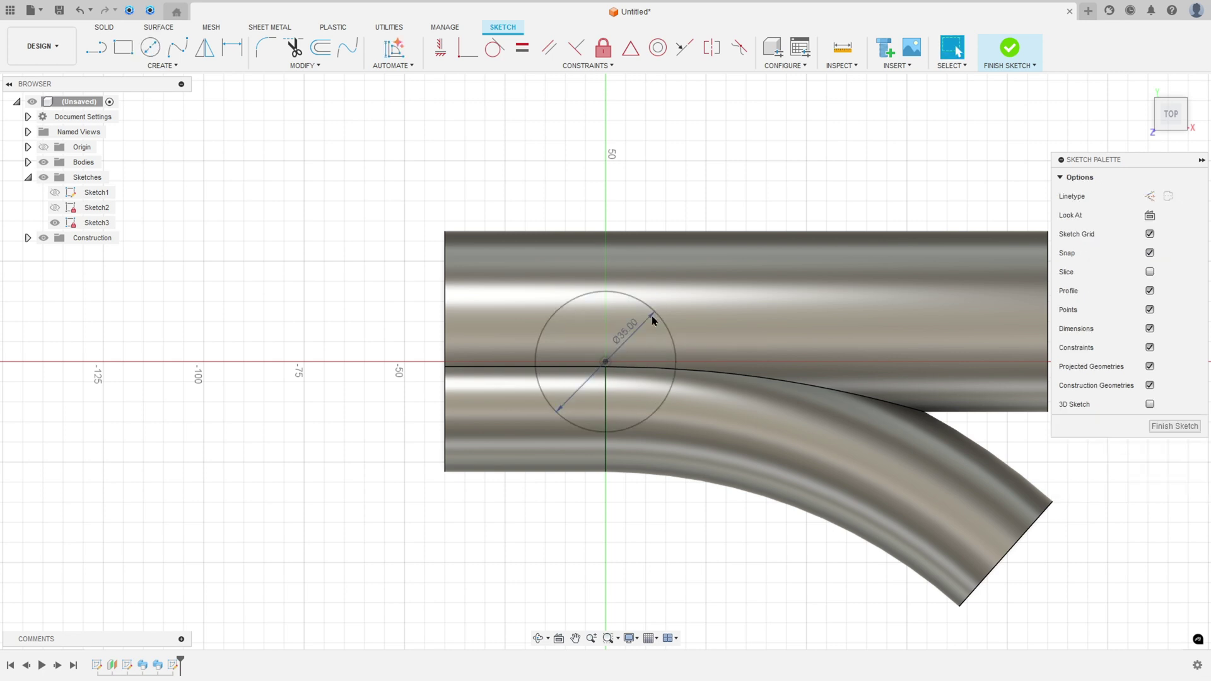
pyautogui.moveTo(631, 337); pyautogui.dragTo(682, 290)
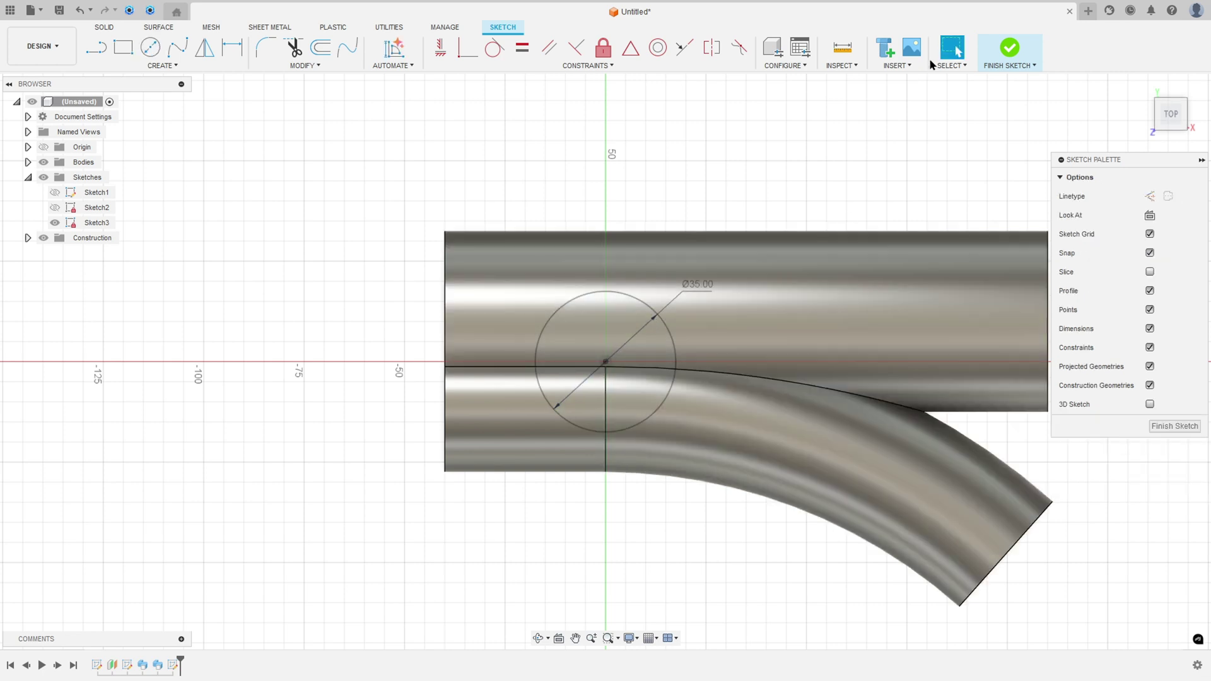
pyautogui.click(1008, 49)
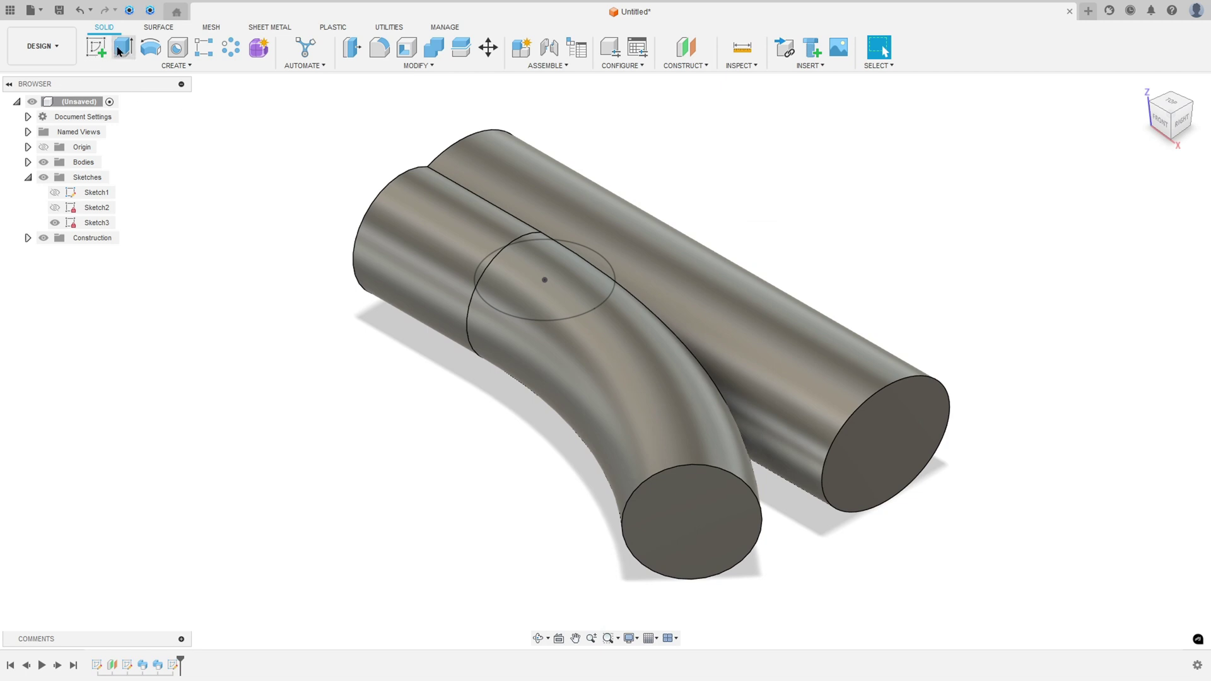
# Start extruding the circle, then switch to the PDF drawing and mark the branch's 40 height between its top edge and the main axis
pyautogui.click(123, 49)
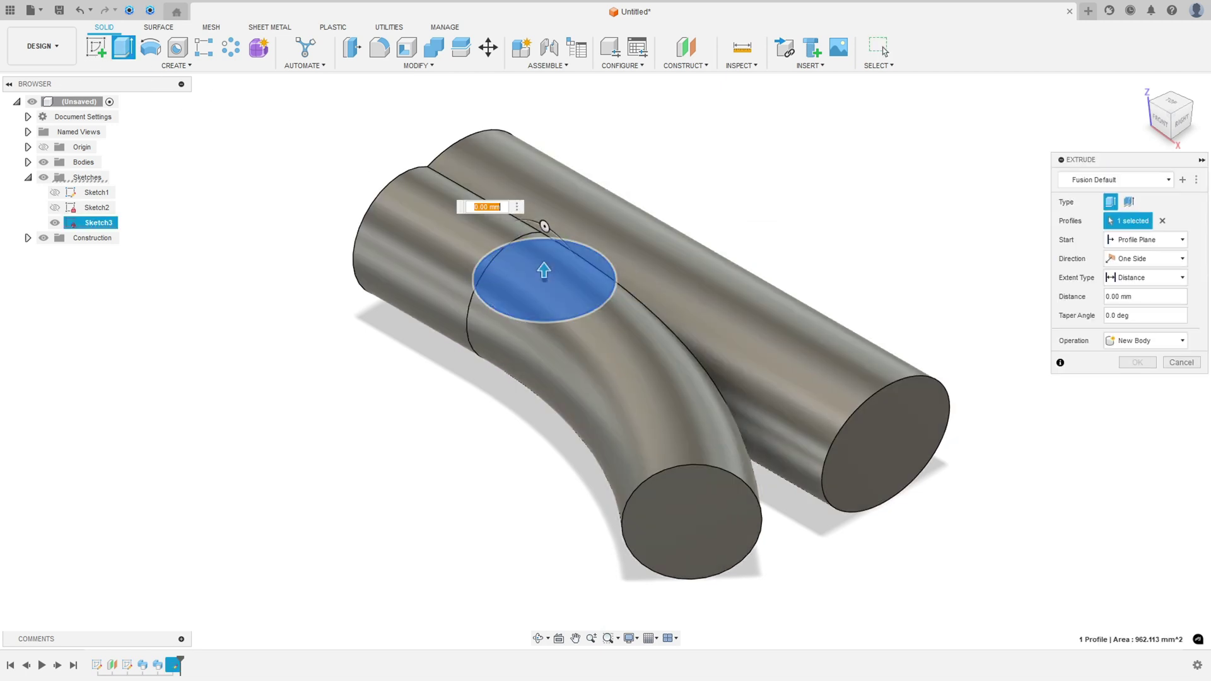
pyautogui.hotkey('alt', 'Tab')
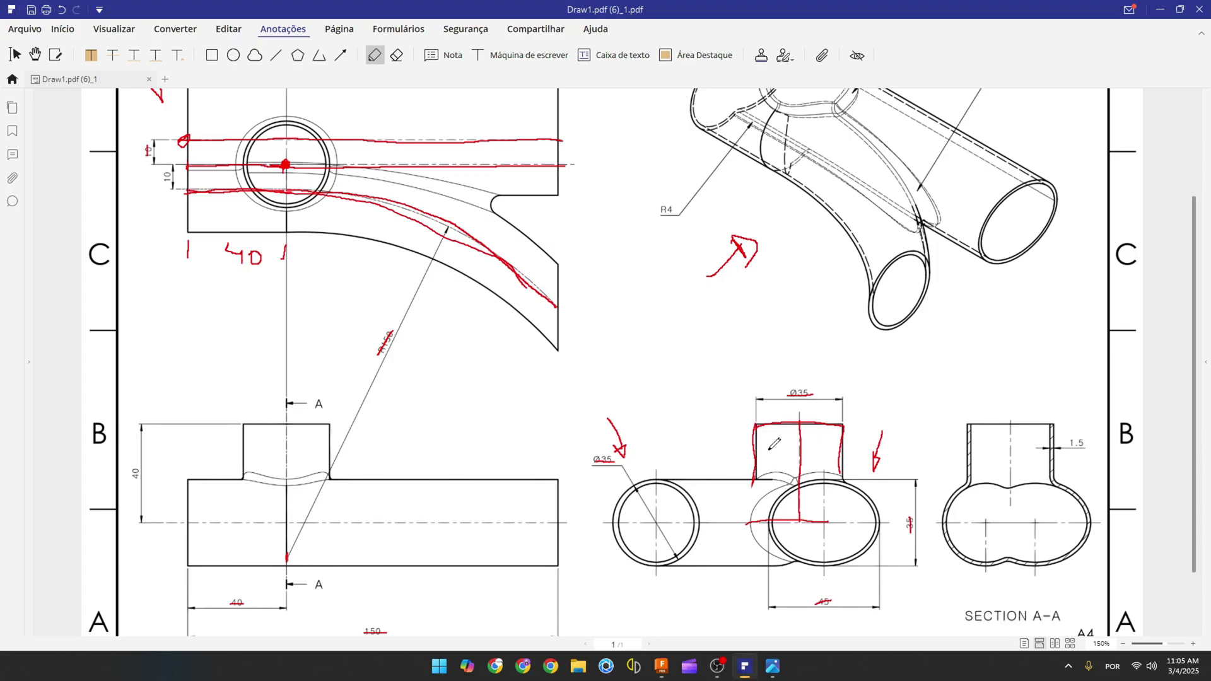
pyautogui.moveTo(136, 469); pyautogui.dragTo(133, 473)
pyautogui.moveTo(141, 423); pyautogui.dragTo(240, 424)
pyautogui.moveTo(281, 522)
pyautogui.mouseDown()
pyautogui.moveTo(297, 523)
pyautogui.moveTo(278, 523)
pyautogui.mouseUp()
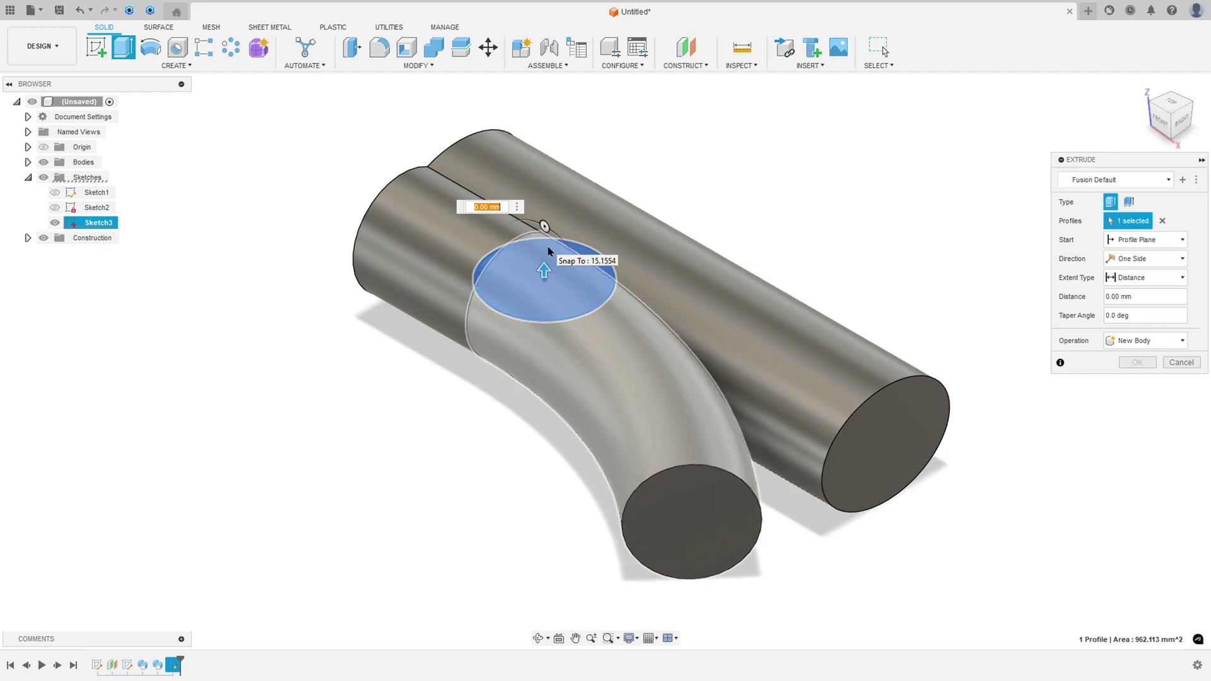
# Switch to Fusion and extrude the circle 40 mm upward on one side, joined to the existing body
pyautogui.write('40')
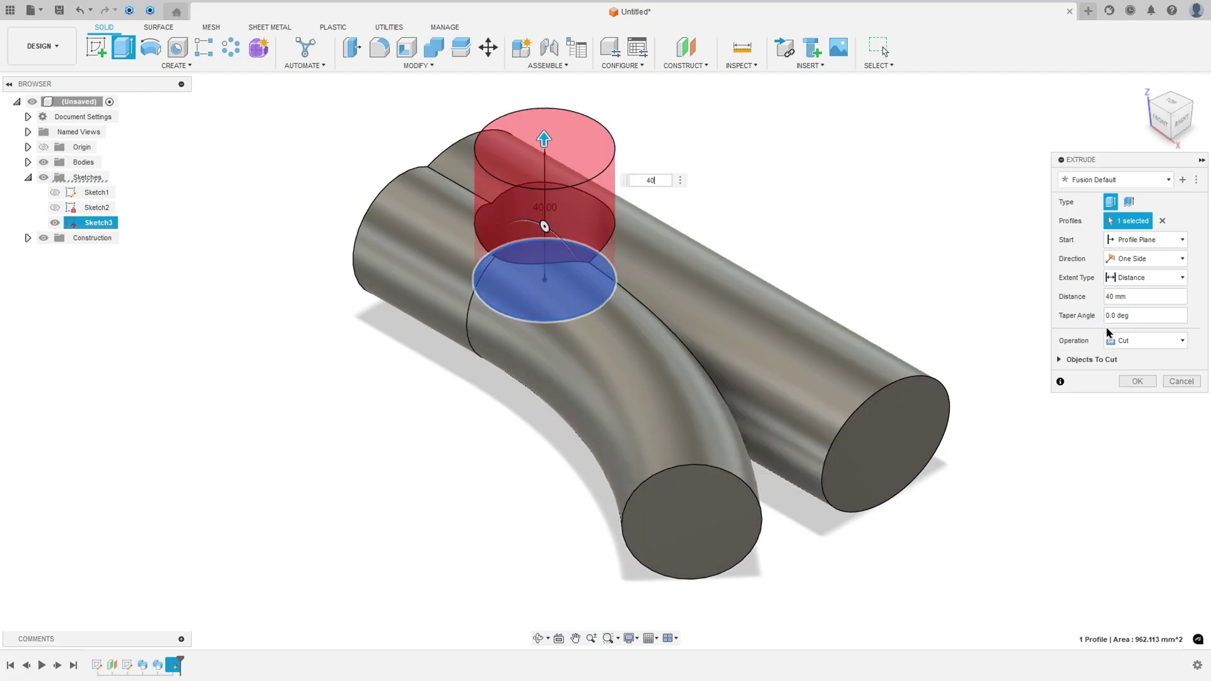
pyautogui.click(1114, 341)
pyautogui.click(1117, 359)
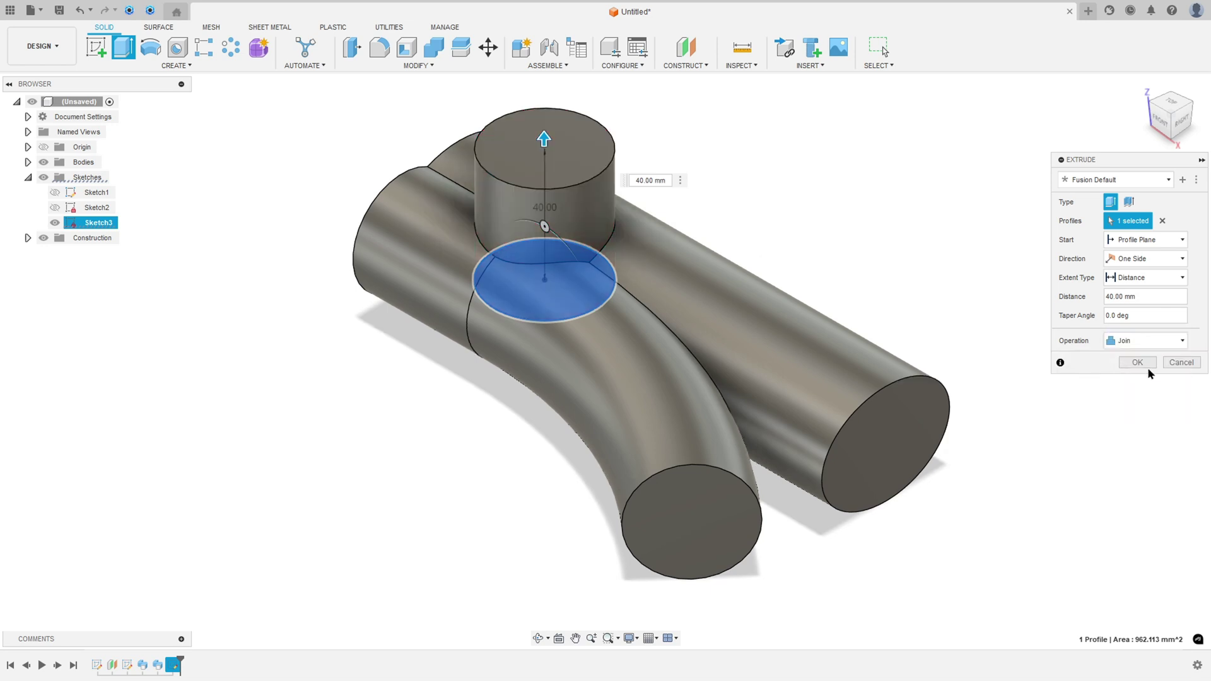
pyautogui.click(1137, 362)
pyautogui.scroll(-4, 831, 298)
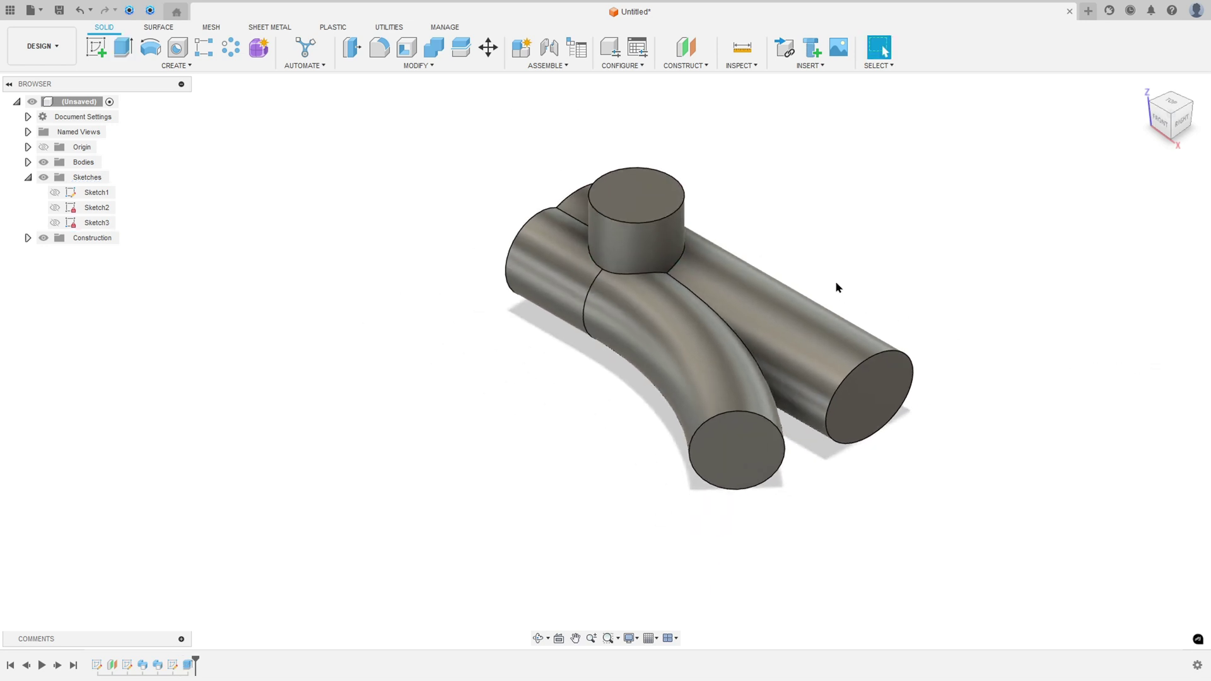
pyautogui.moveTo(843, 261); pyautogui.dragTo(805, 308, button='middle')
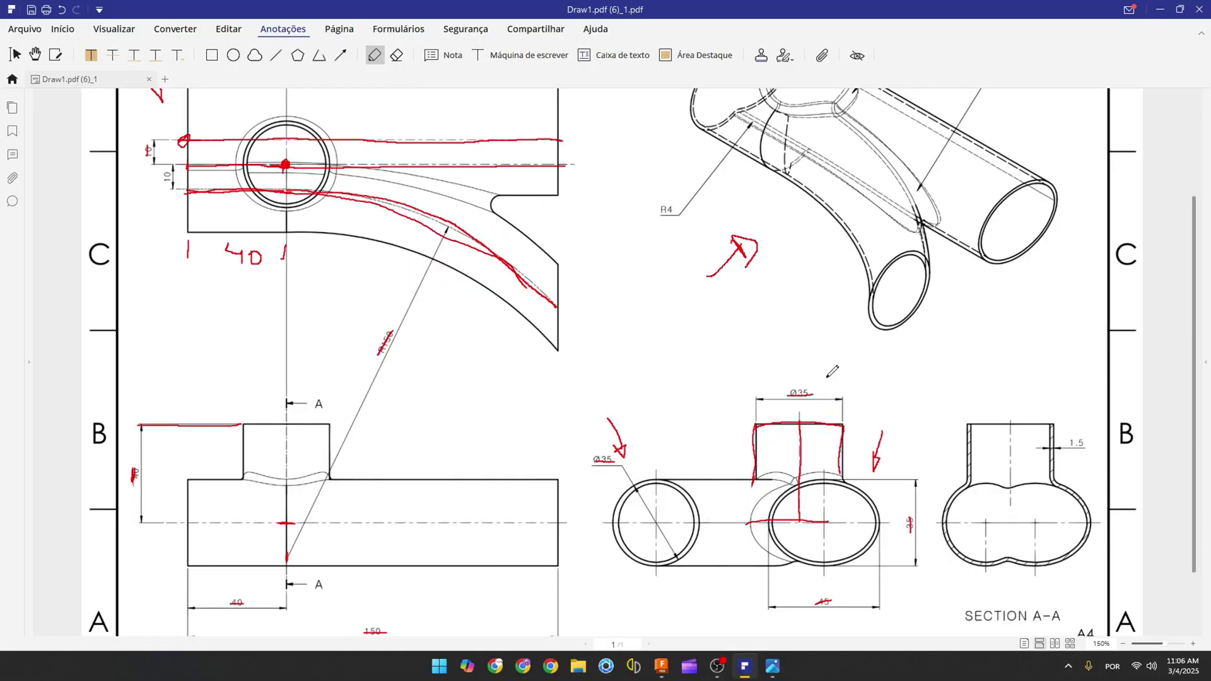
# Switch to the PDF drawing and underline the 1.5 wall thickness dimension in Section A-A
pyautogui.scroll(3, 833, 372)
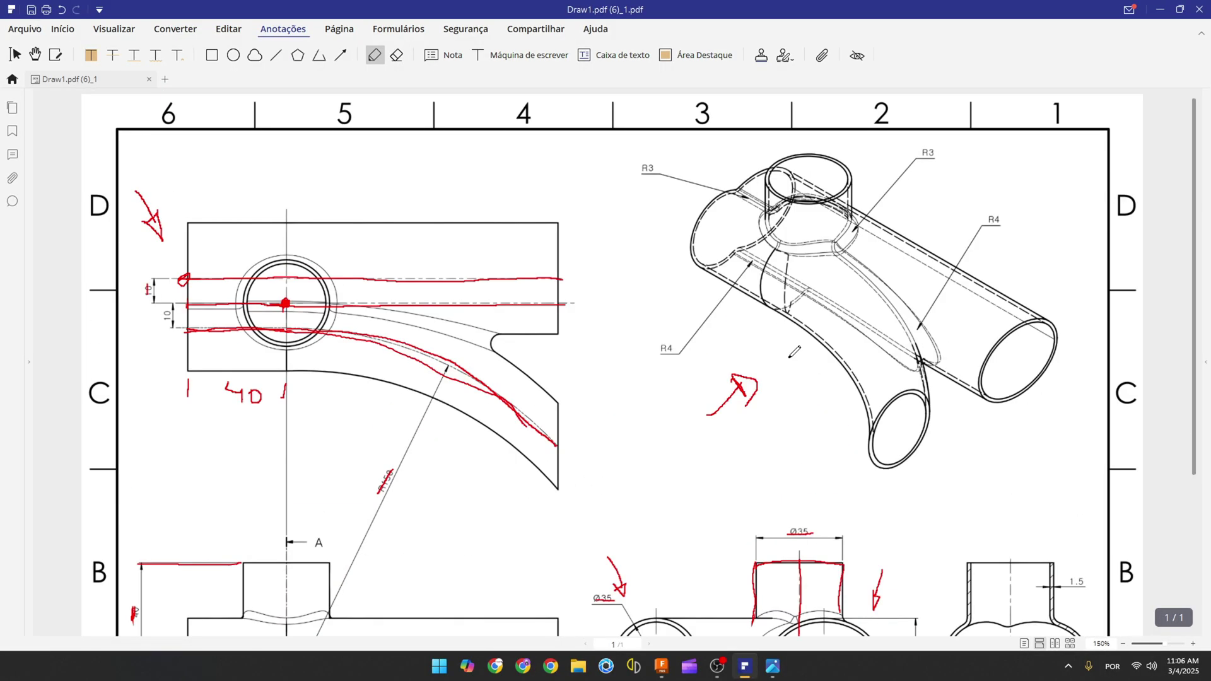
pyautogui.scroll(-3, 810, 285)
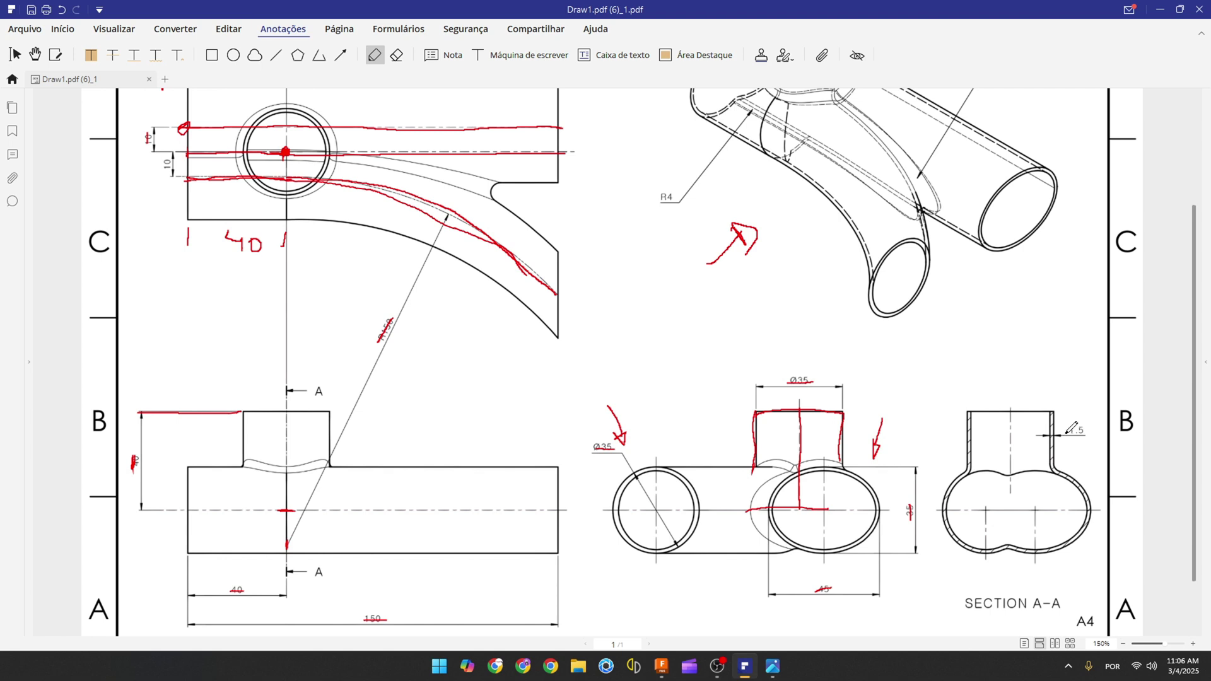
pyautogui.moveTo(1067, 433); pyautogui.dragTo(1085, 433)
pyautogui.scroll(3, 982, 401)
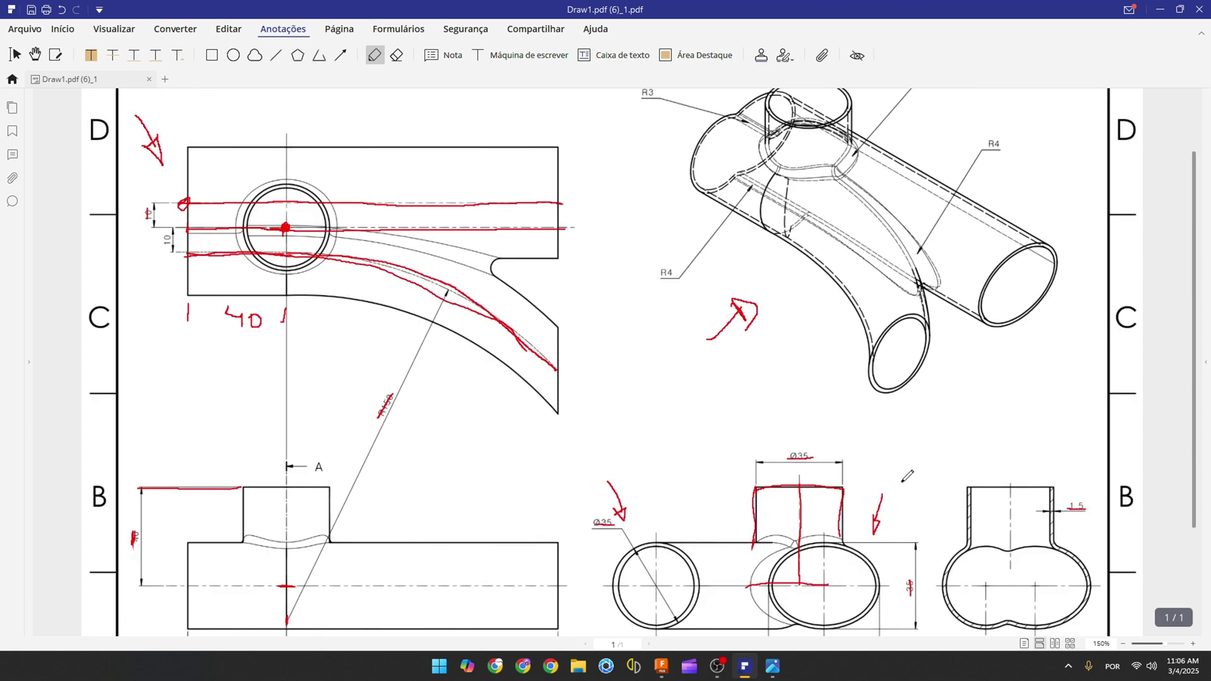
# Switch to Fusion and shell the body to a 1.5 mm inside thickness, opening the upright branch's top and the three tube end faces
pyautogui.click(671, 659)
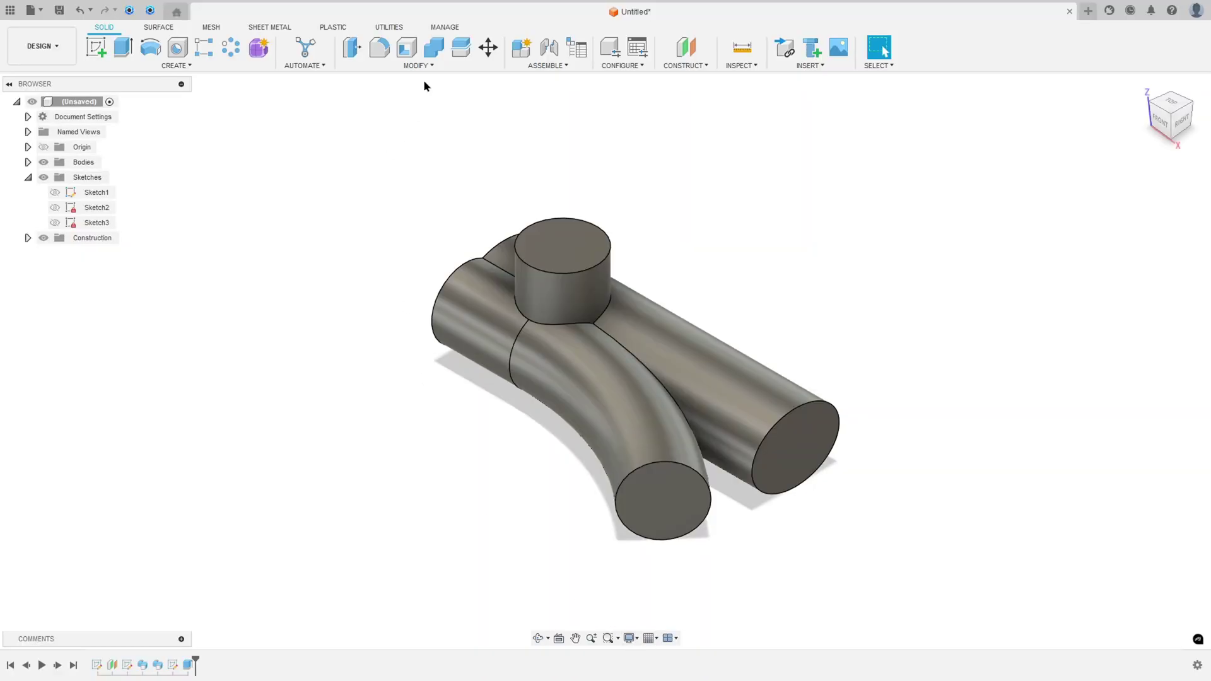
pyautogui.click(408, 49)
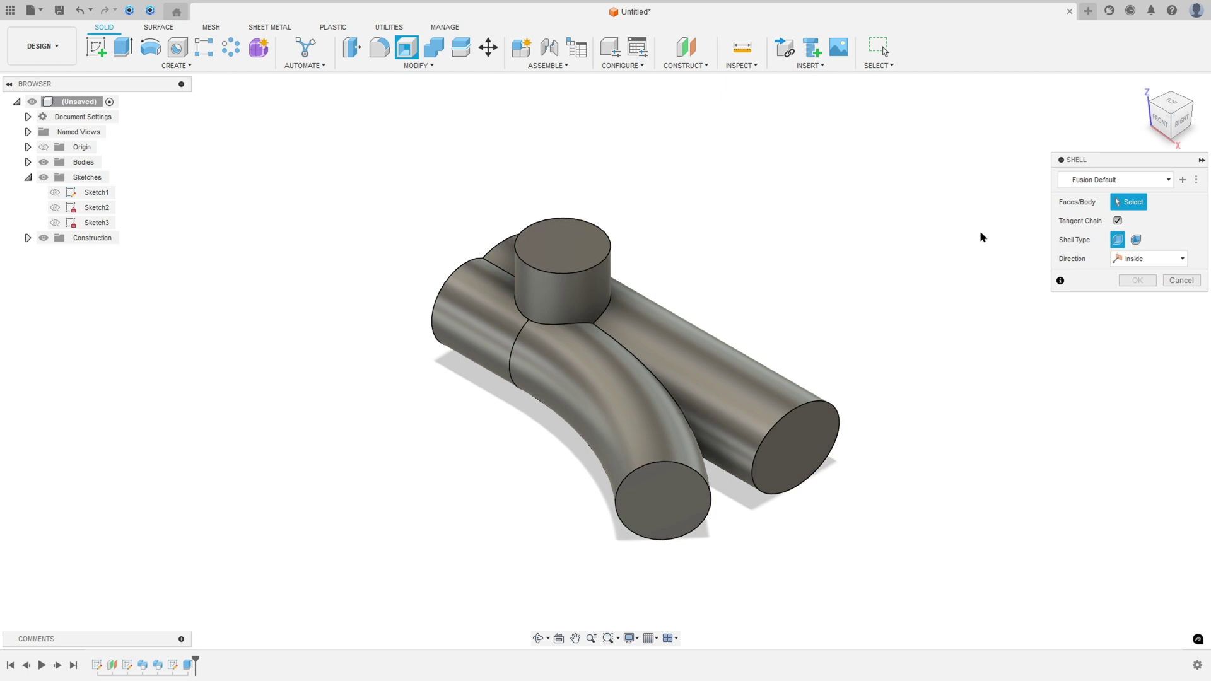
pyautogui.click(563, 246)
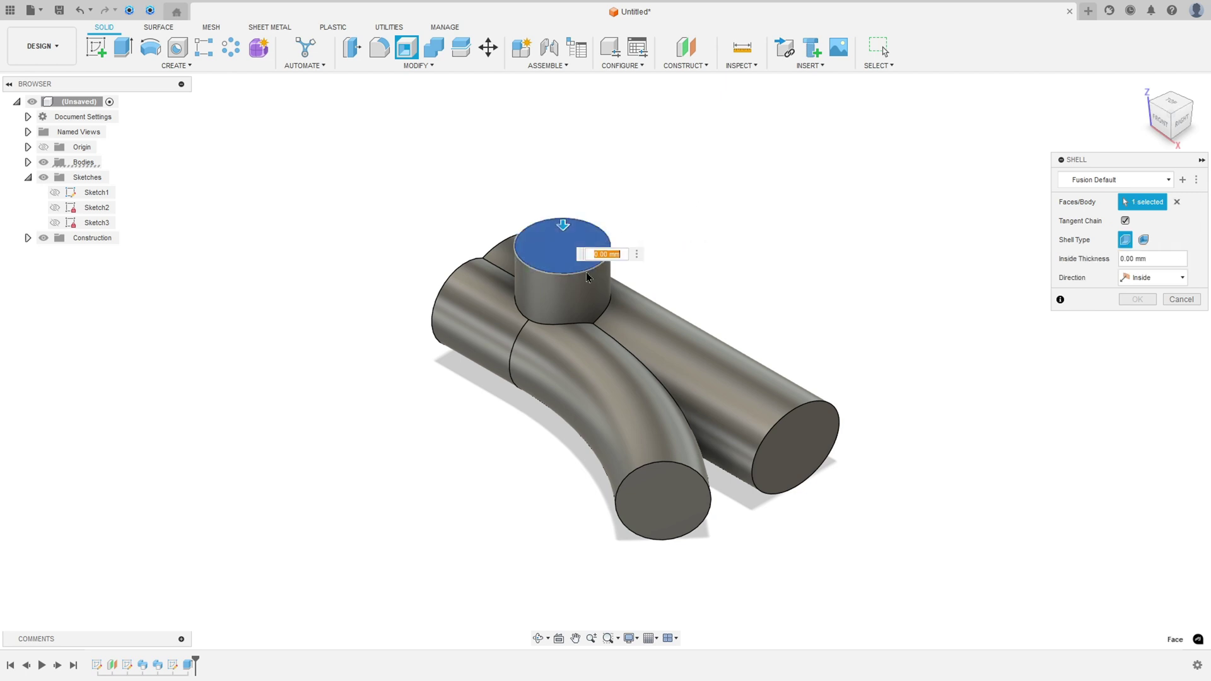
pyautogui.click(661, 510)
pyautogui.click(789, 453)
pyautogui.keyDown('shift'); pyautogui.moveTo(545, 421); pyautogui.dragTo(482, 486, button='middle'); pyautogui.keyUp('shift')
pyautogui.click(480, 489)
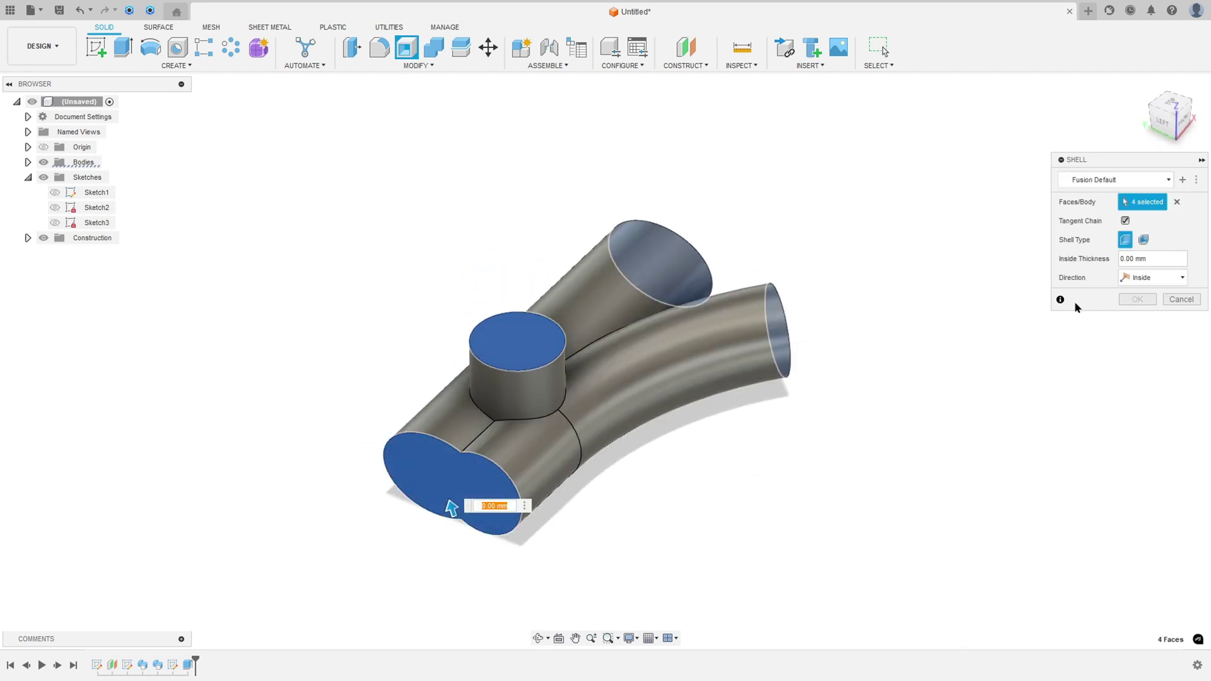
pyautogui.write('1.5')
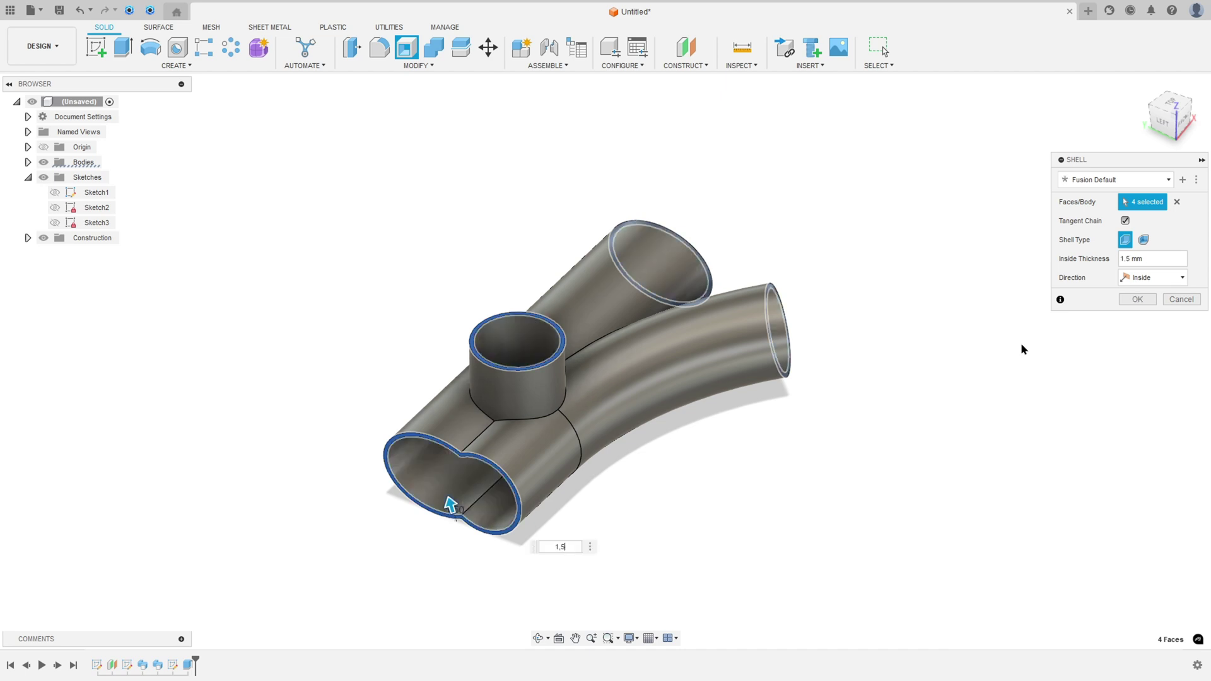
pyautogui.press('Return')
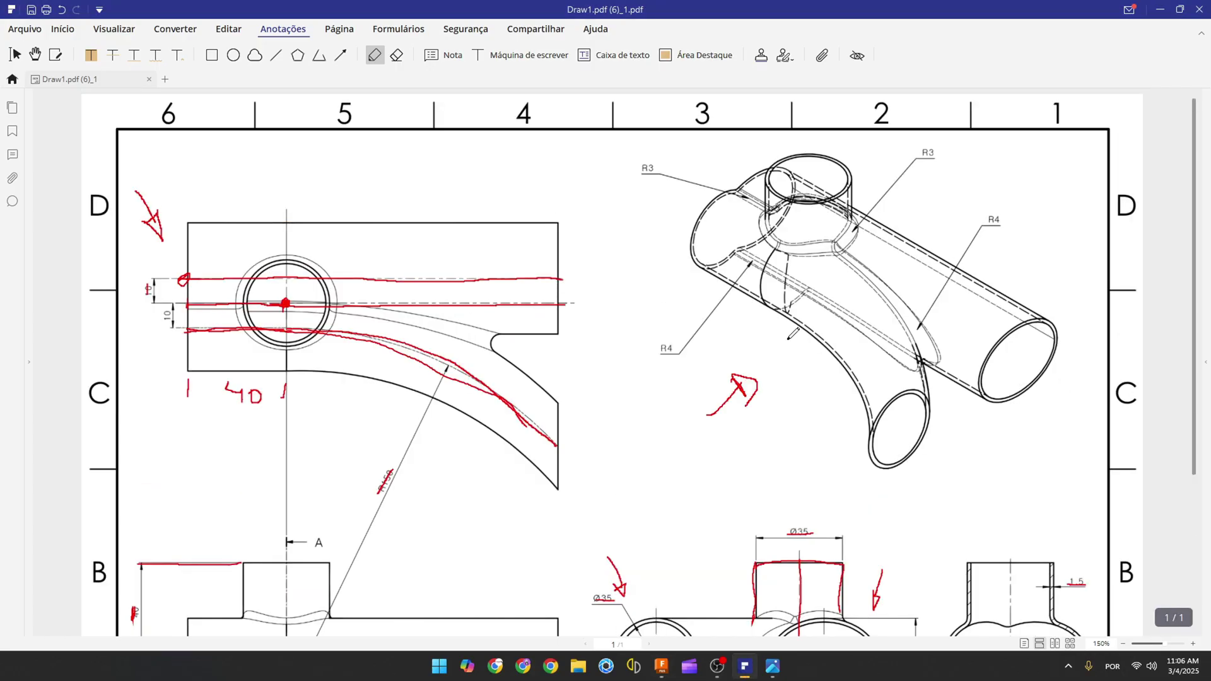
# Switch to the PDF drawing and mark the R3 and R4 fillet edges on the isometric view
pyautogui.moveTo(740, 190)
pyautogui.mouseDown()
pyautogui.moveTo(777, 246)
pyautogui.moveTo(817, 255)
pyautogui.moveTo(852, 231)
pyautogui.moveTo(800, 211)
pyautogui.mouseUp()
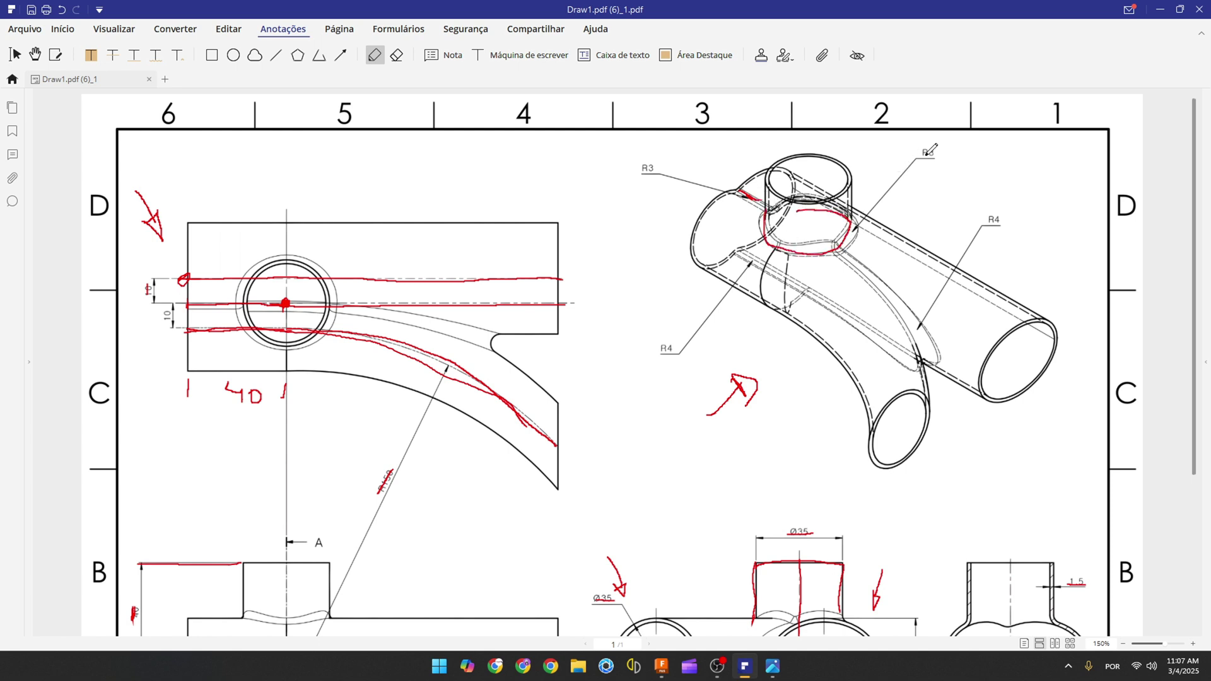
pyautogui.moveTo(863, 261); pyautogui.dragTo(920, 349)
pyautogui.moveTo(740, 255); pyautogui.dragTo(756, 265)
# Switch to Fusion and set a 4 mm fillet on the seams between the straight and curved tubes, including the lower inner seam
pyautogui.click(661, 666)
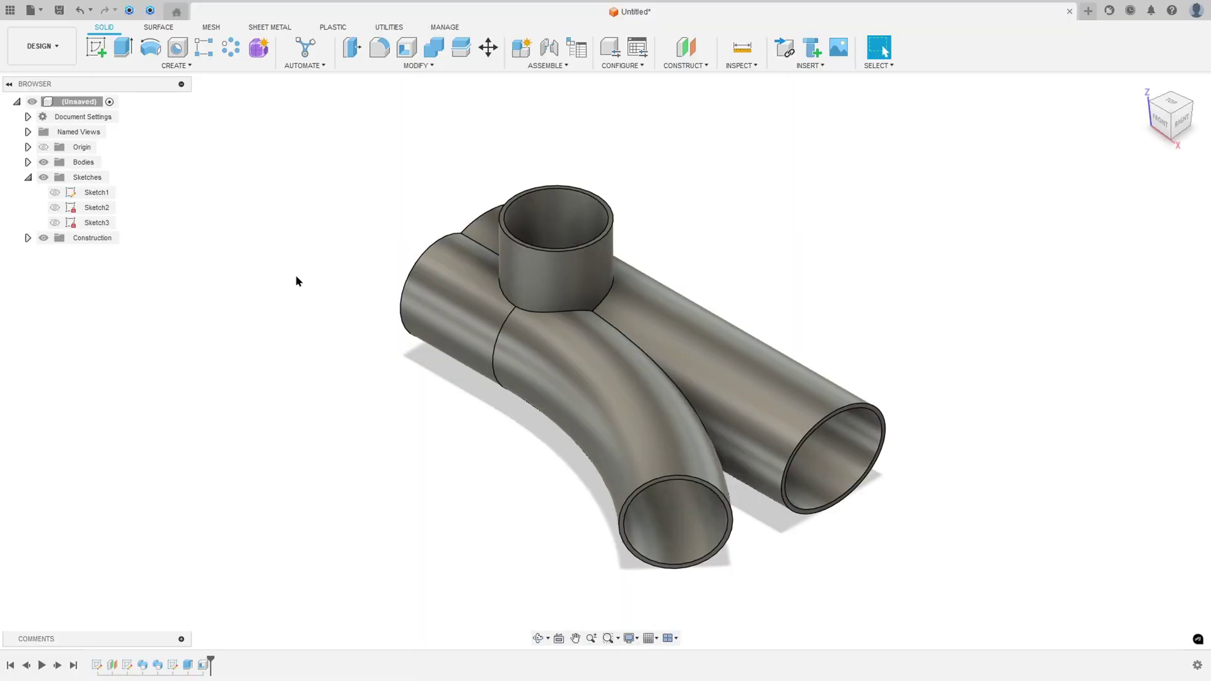
pyautogui.click(379, 47)
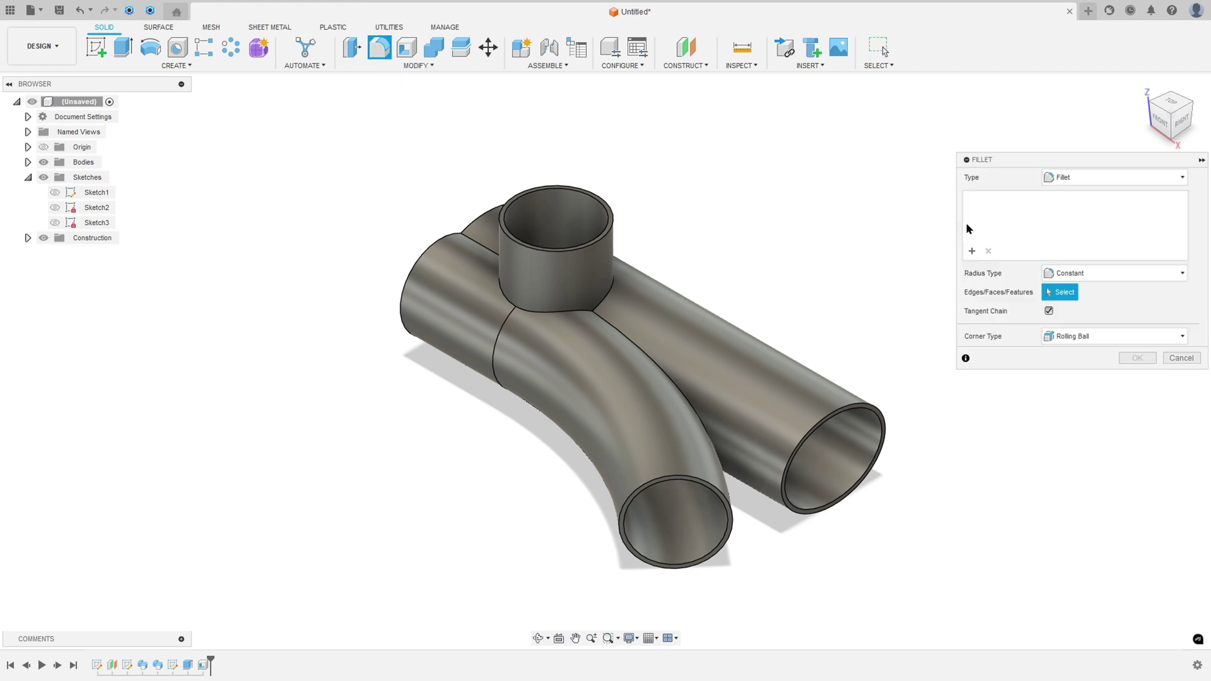
pyautogui.click(607, 327)
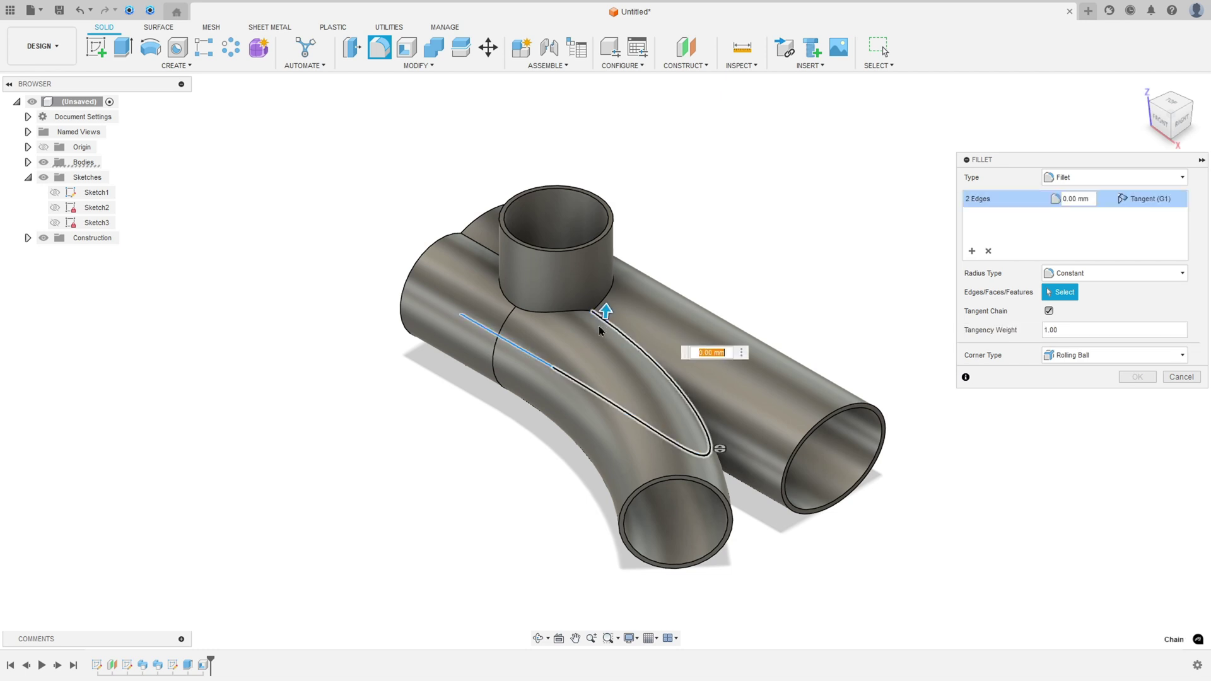
pyautogui.keyDown('shift'); pyautogui.moveTo(530, 345); pyautogui.dragTo(535, 405, button='middle'); pyautogui.keyUp('shift')
pyautogui.keyDown('shift'); pyautogui.moveTo(479, 484); pyautogui.dragTo(586, 473, button='middle'); pyautogui.keyUp('shift')
pyautogui.click(588, 475)
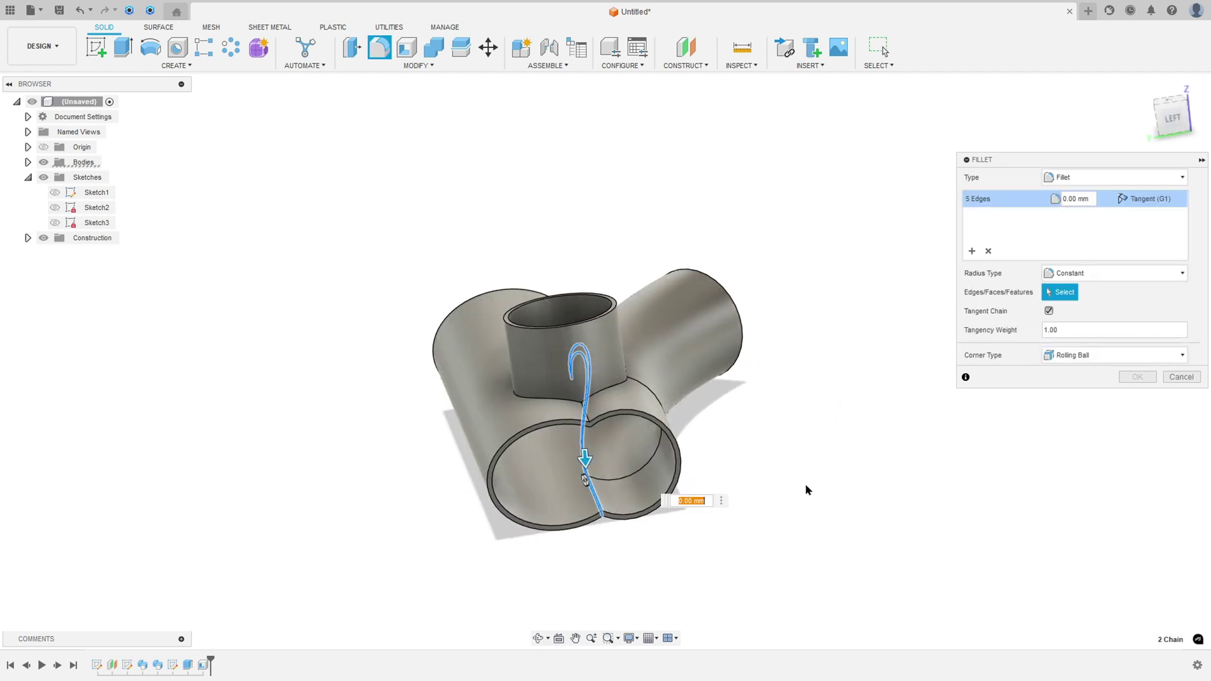
pyautogui.write('4')
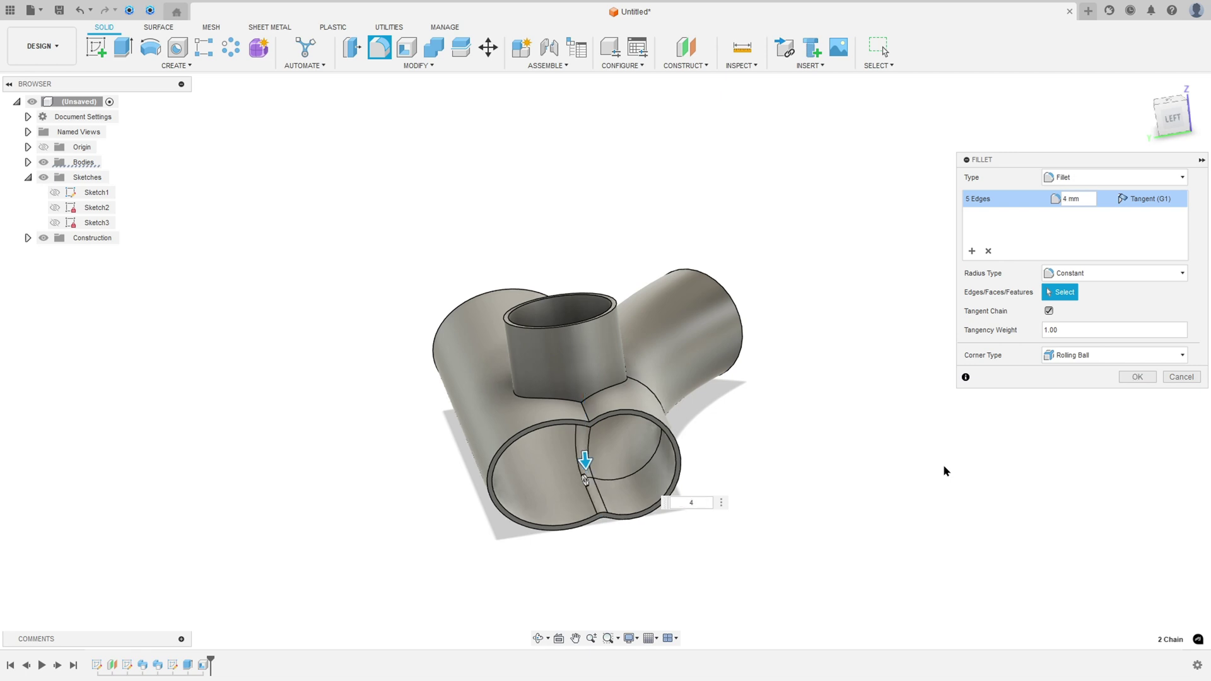
pyautogui.keyDown('shift'); pyautogui.moveTo(727, 429); pyautogui.dragTo(552, 418, button='middle'); pyautogui.keyUp('shift')
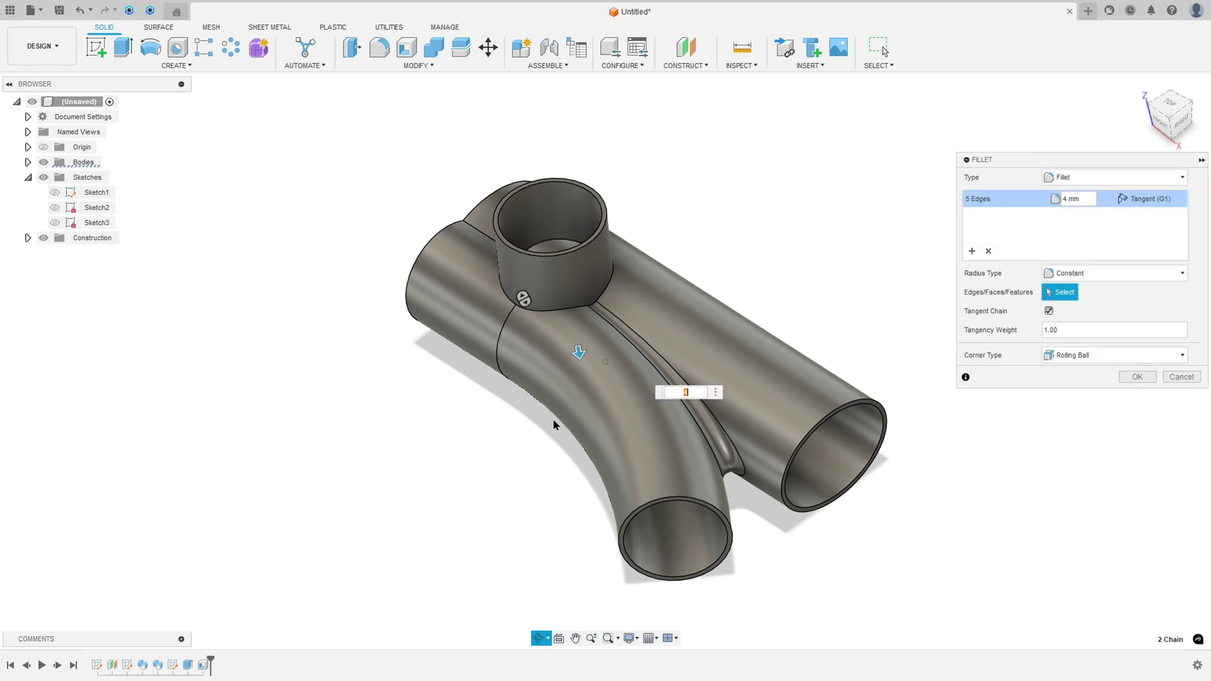
# Add a second fillet set of 3 mm on the upright branch's outer base edge and the upper seam behind it, and apply both sets
pyautogui.click(972, 251)
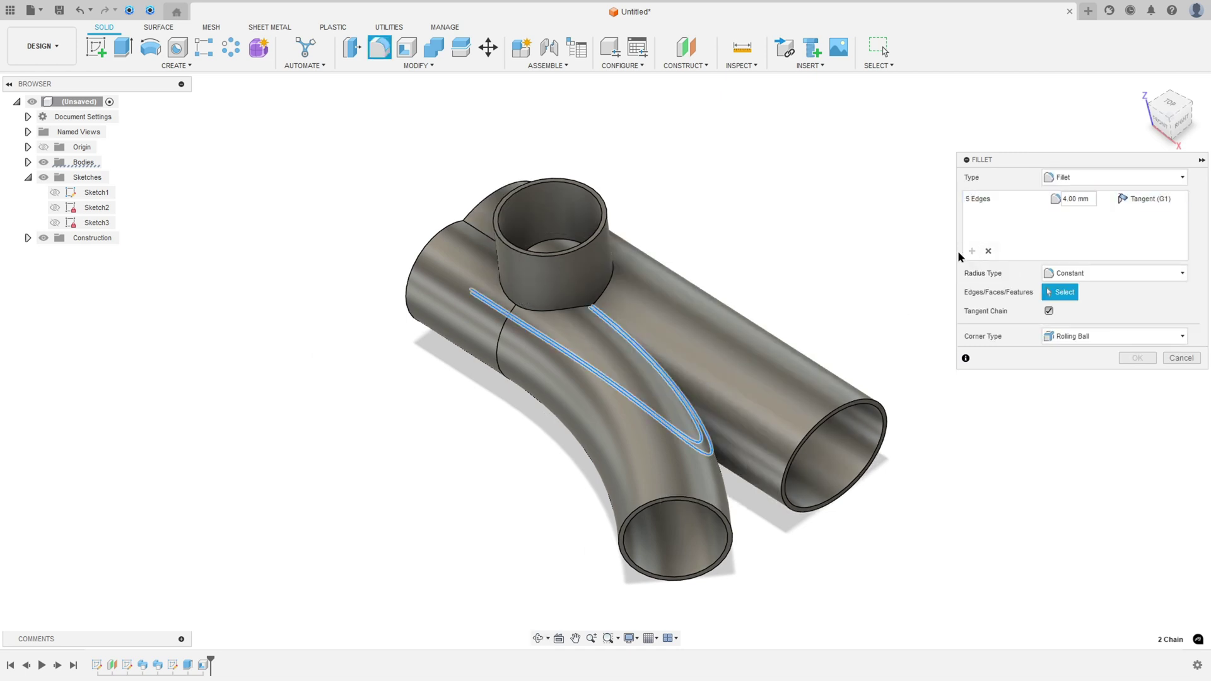
pyautogui.click(604, 296)
pyautogui.keyDown('shift'); pyautogui.moveTo(584, 303); pyautogui.dragTo(453, 319, button='middle'); pyautogui.keyUp('shift')
pyautogui.click(404, 303)
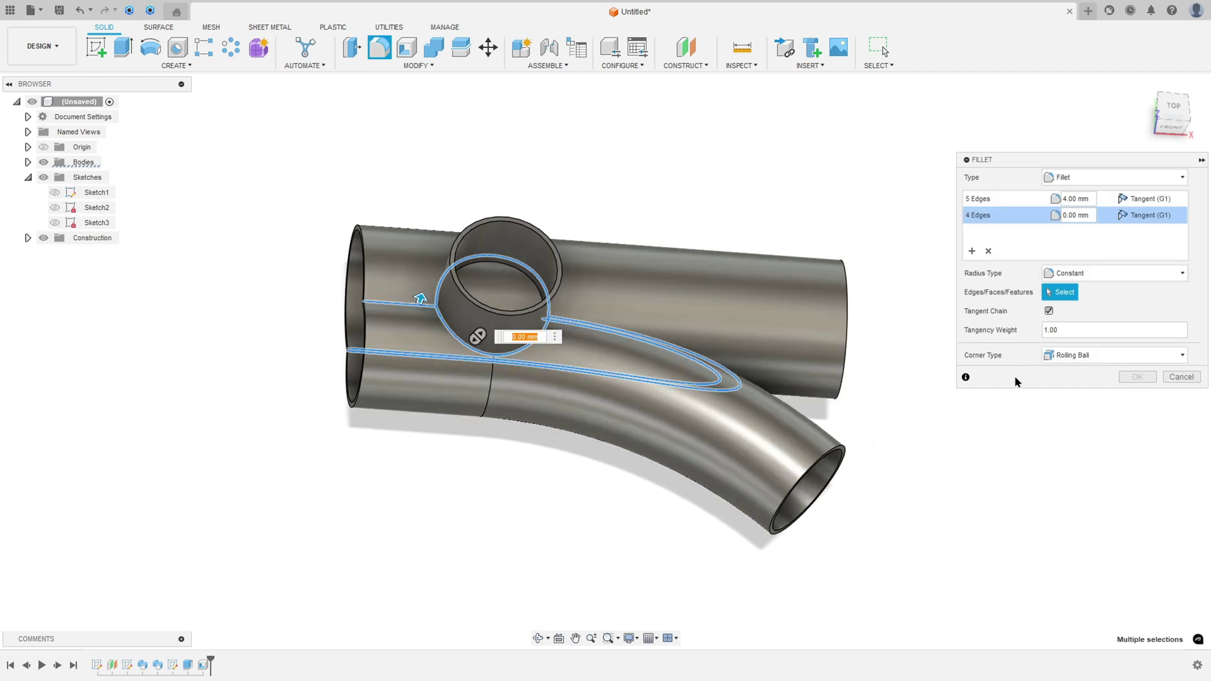
pyautogui.write('3')
pyautogui.keyDown('shift'); pyautogui.moveTo(712, 297); pyautogui.dragTo(656, 299, button='middle'); pyautogui.keyUp('shift')
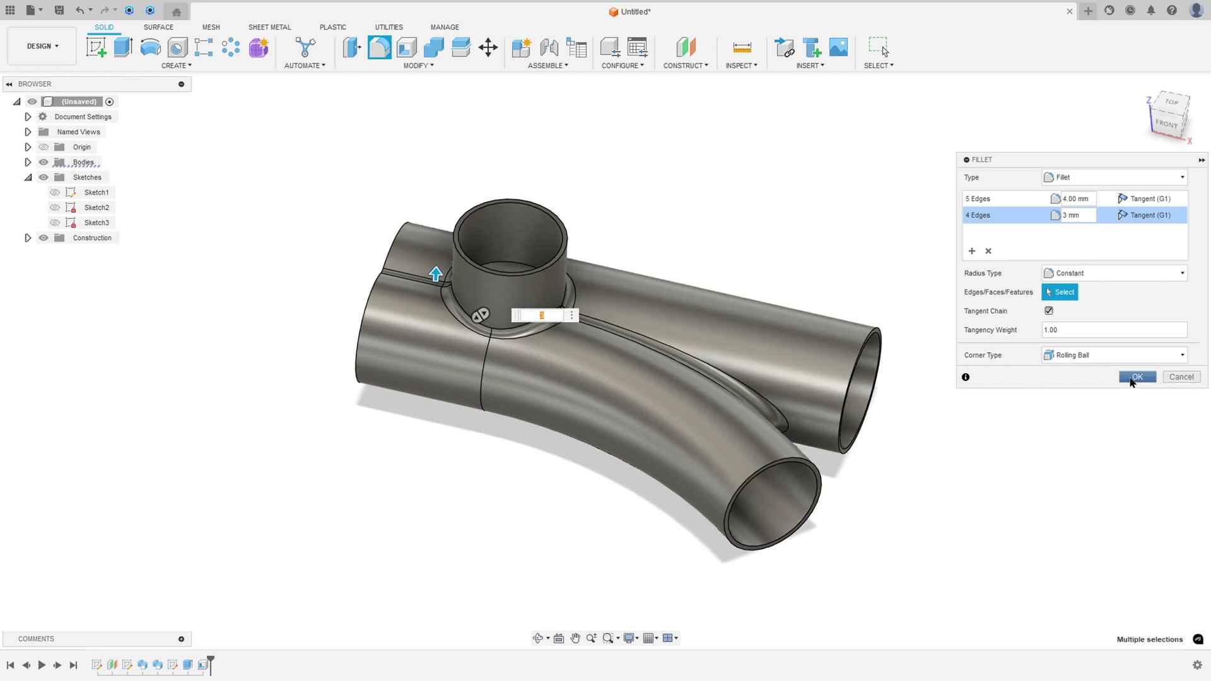
pyautogui.click(1136, 377)
# Fillet the inner edge where the upright branch opens into the tubes with a 3 mm radius
pyautogui.keyDown('shift'); pyautogui.moveTo(546, 305); pyautogui.dragTo(346, 199, button='middle'); pyautogui.keyUp('shift')
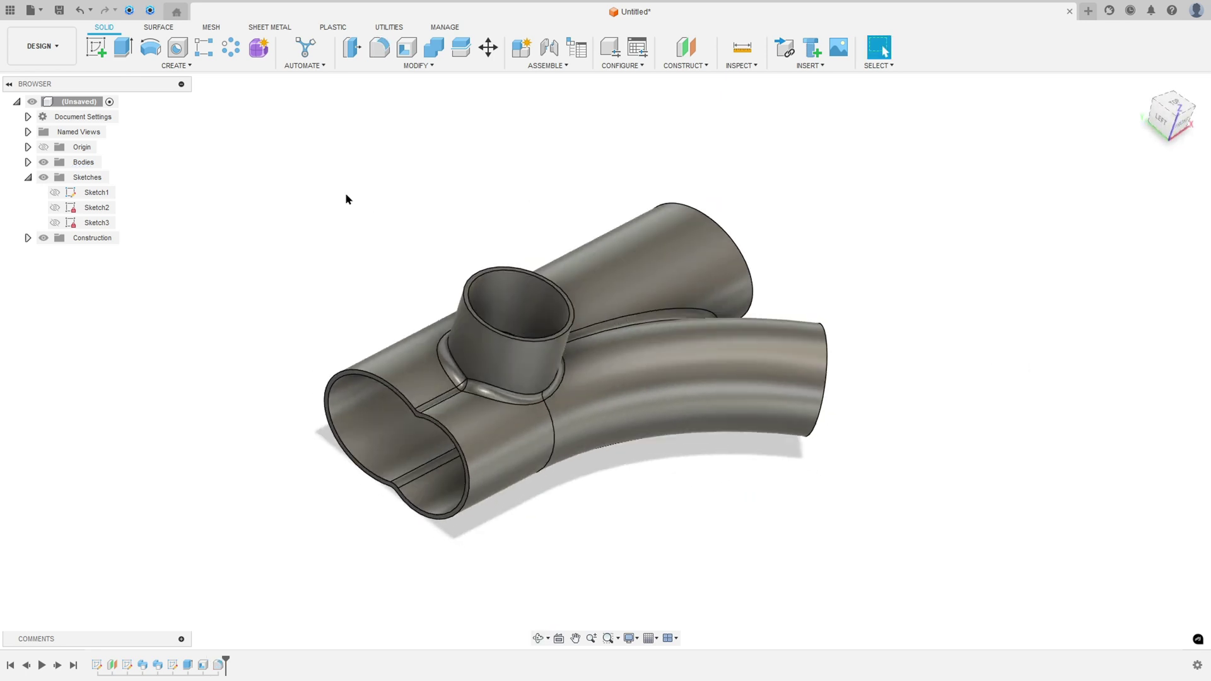
pyautogui.click(379, 48)
pyautogui.keyDown('shift'); pyautogui.moveTo(387, 149); pyautogui.dragTo(489, 281, button='middle'); pyautogui.keyUp('shift')
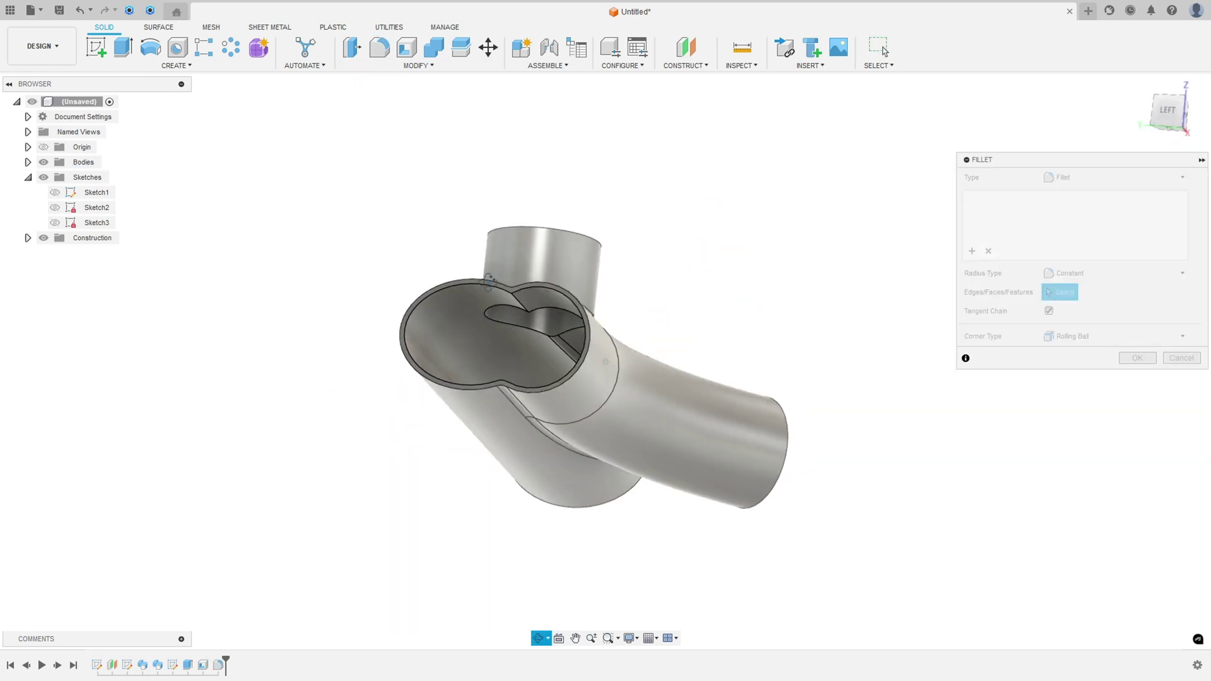
pyautogui.scroll(5, 494, 289)
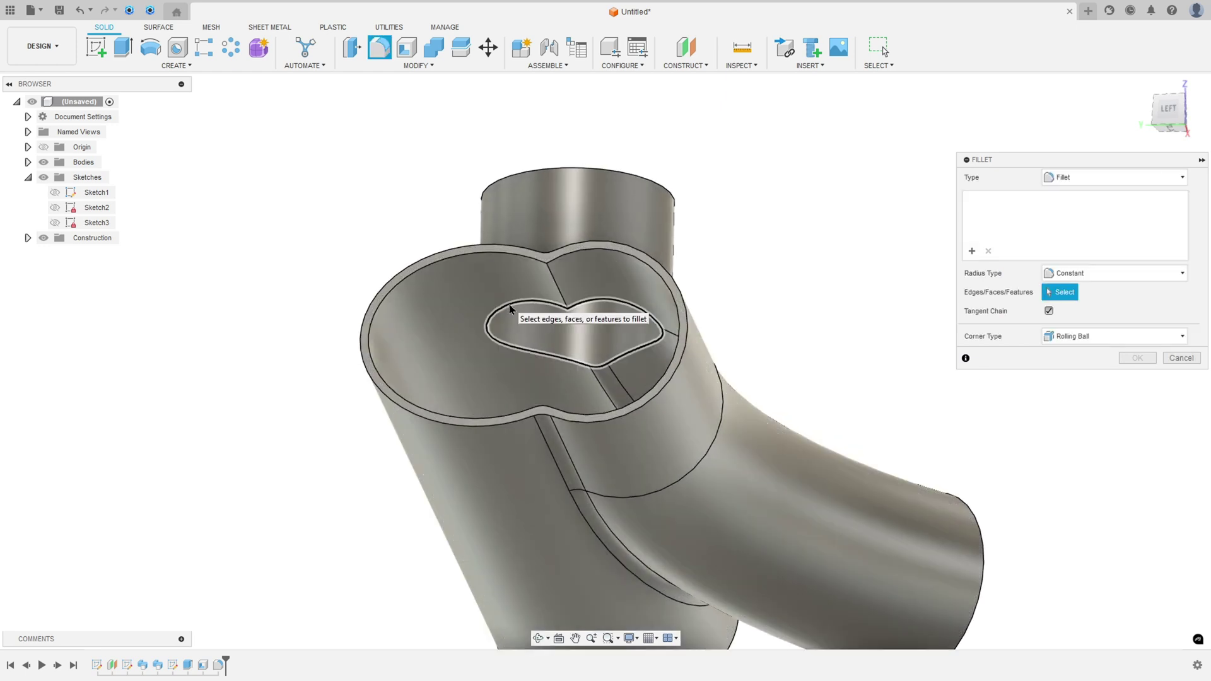
pyautogui.click(516, 304)
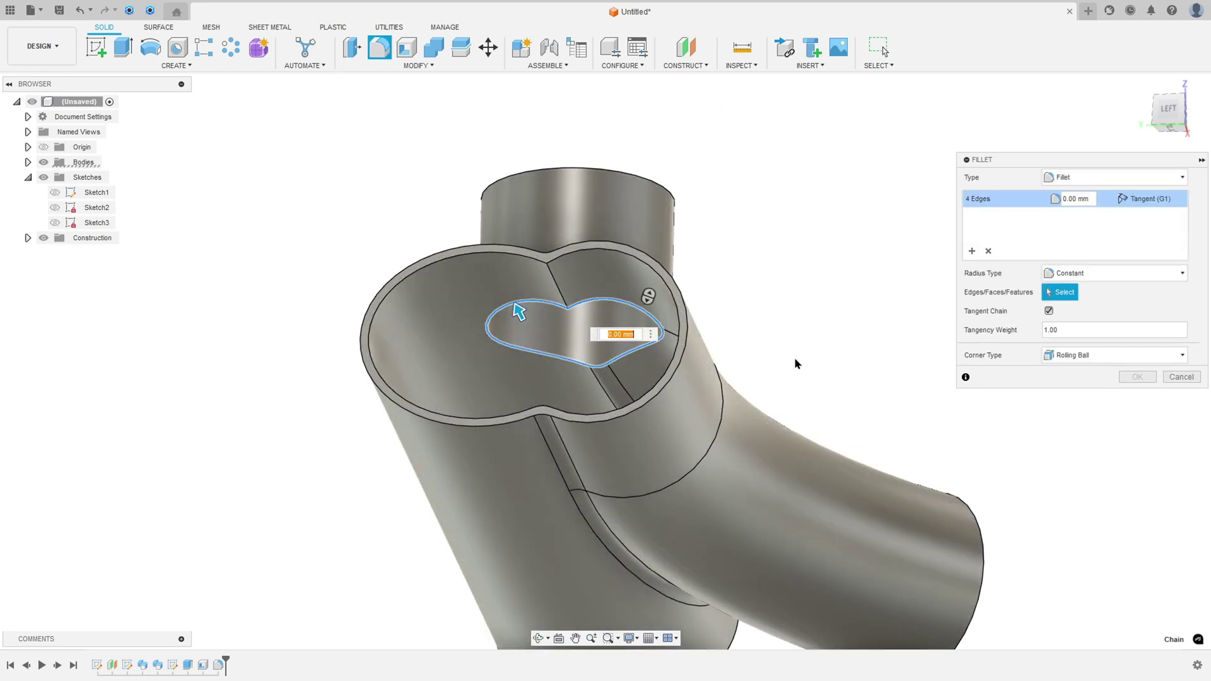
pyautogui.write('3')
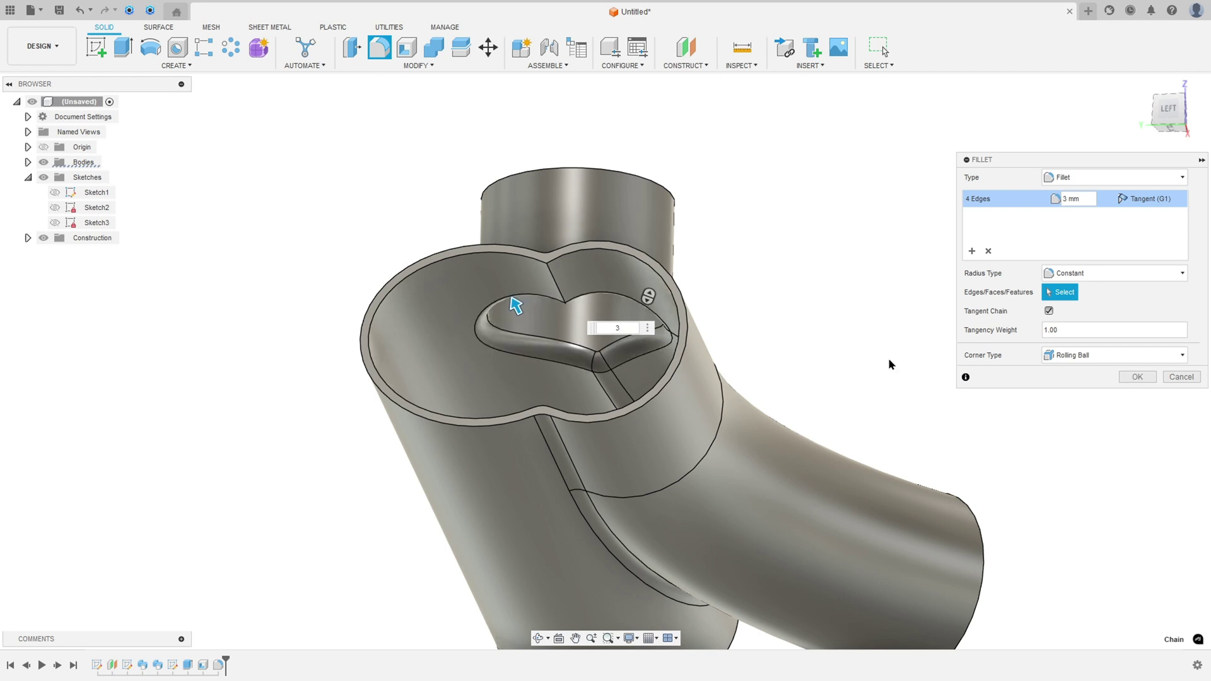
pyautogui.click(1136, 377)
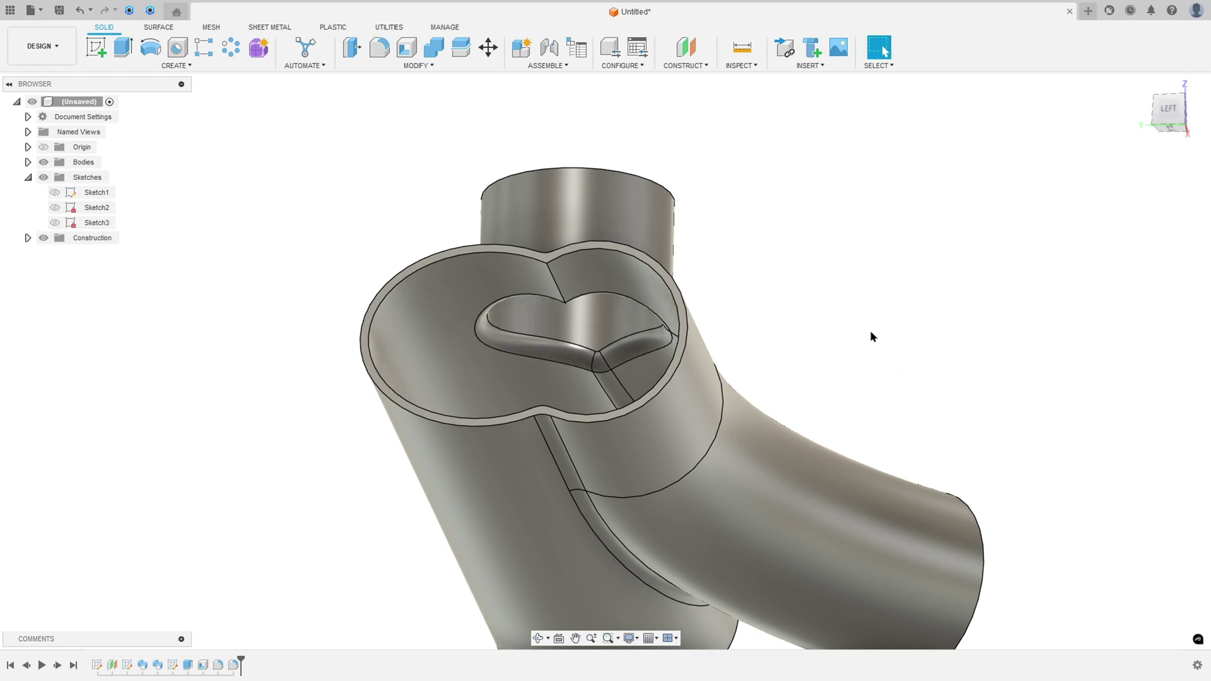